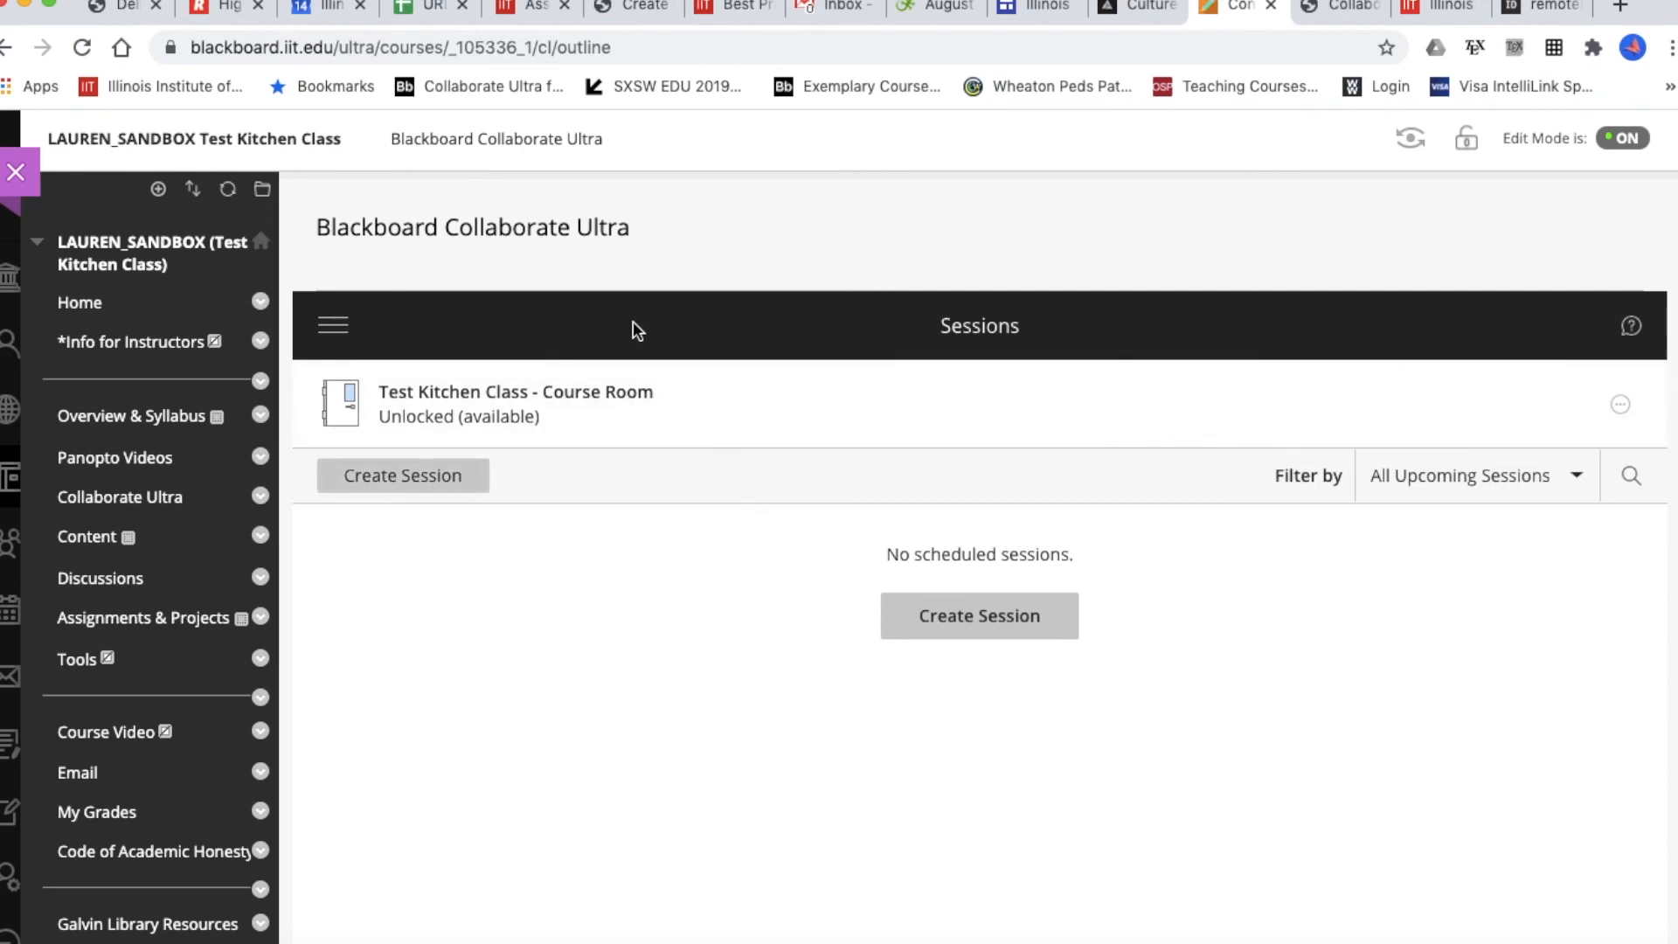
# - View the list of Collaborate recordings for the course and return to the sessions list
pyautogui.click(333, 330)
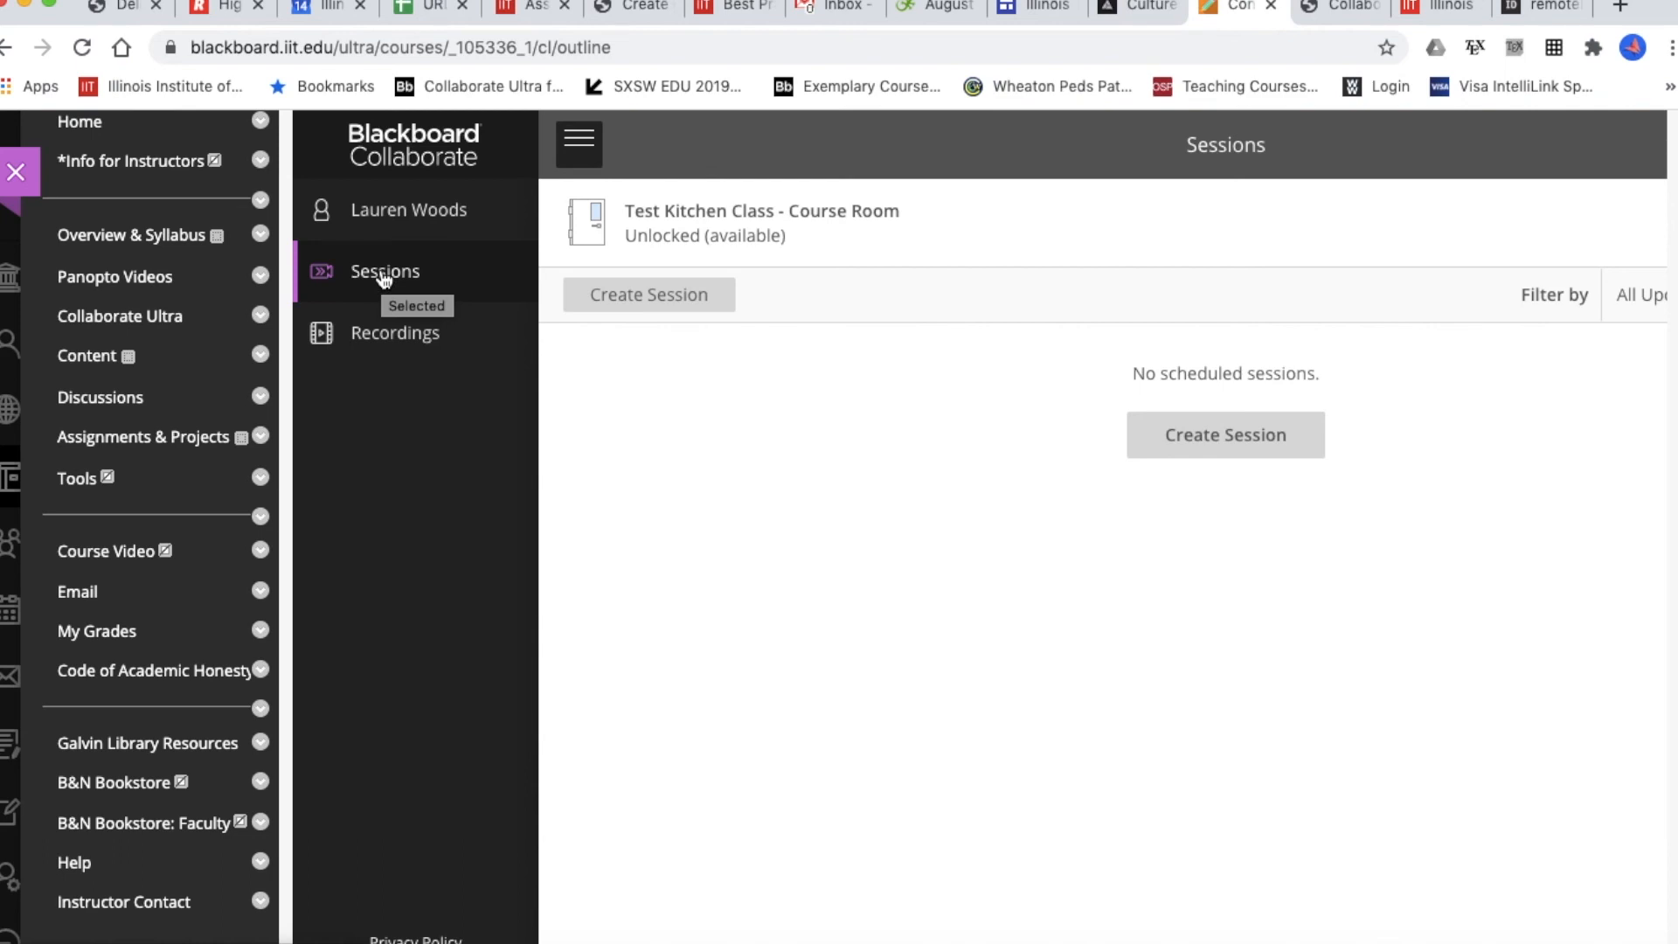
pyautogui.click(390, 346)
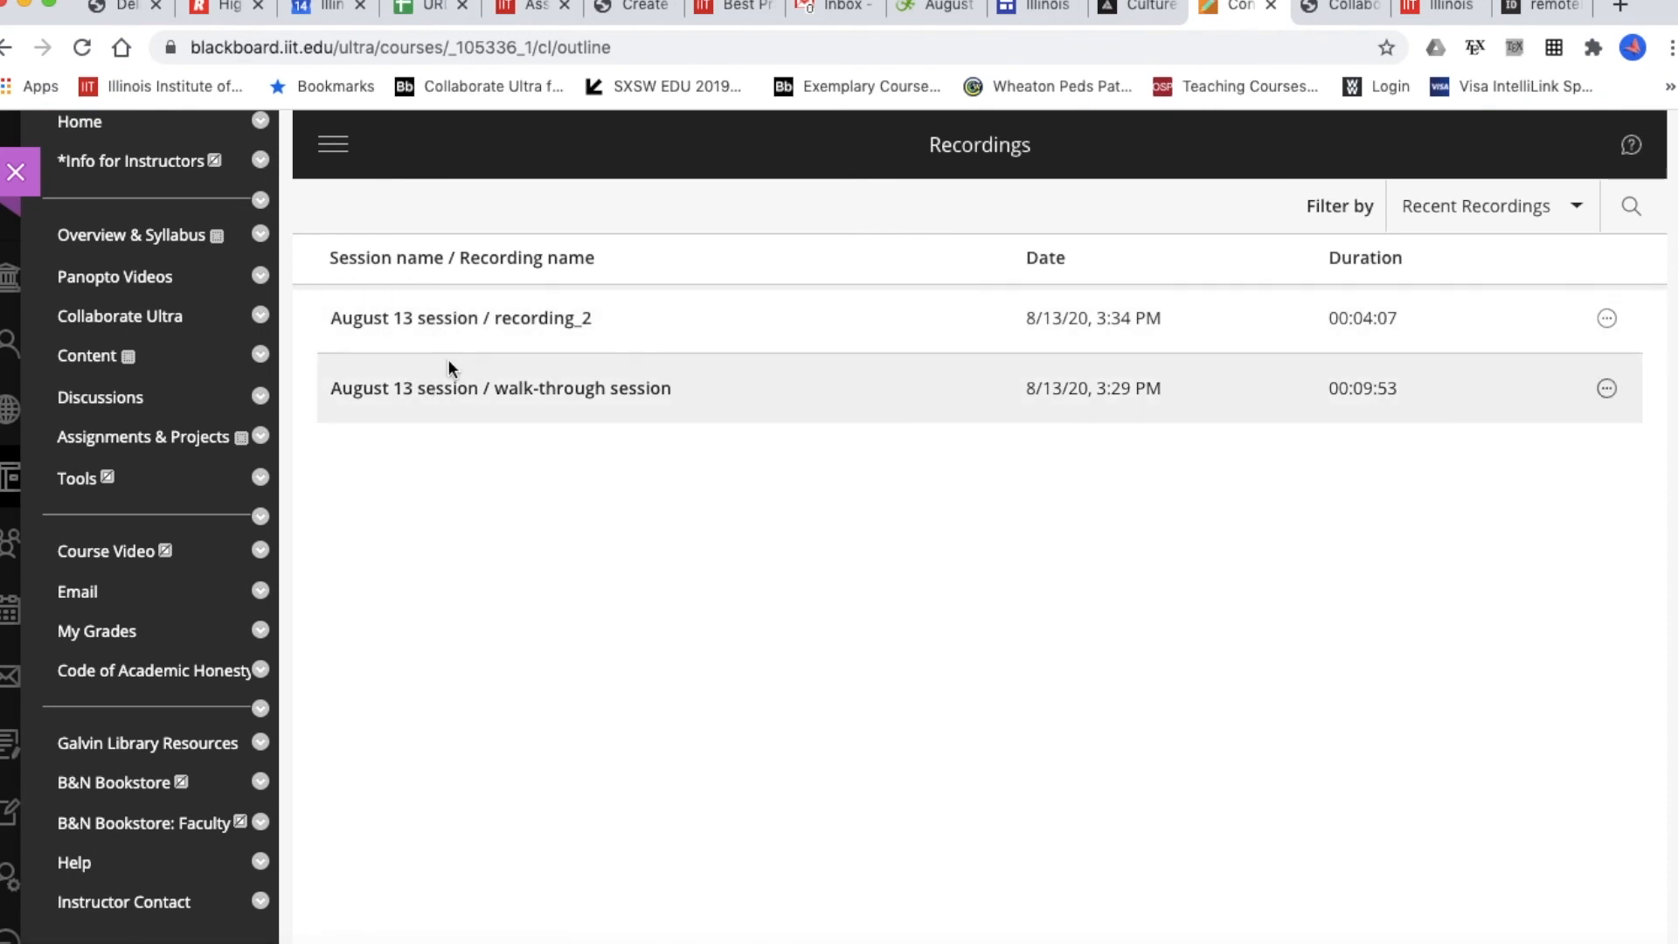
pyautogui.click(332, 150)
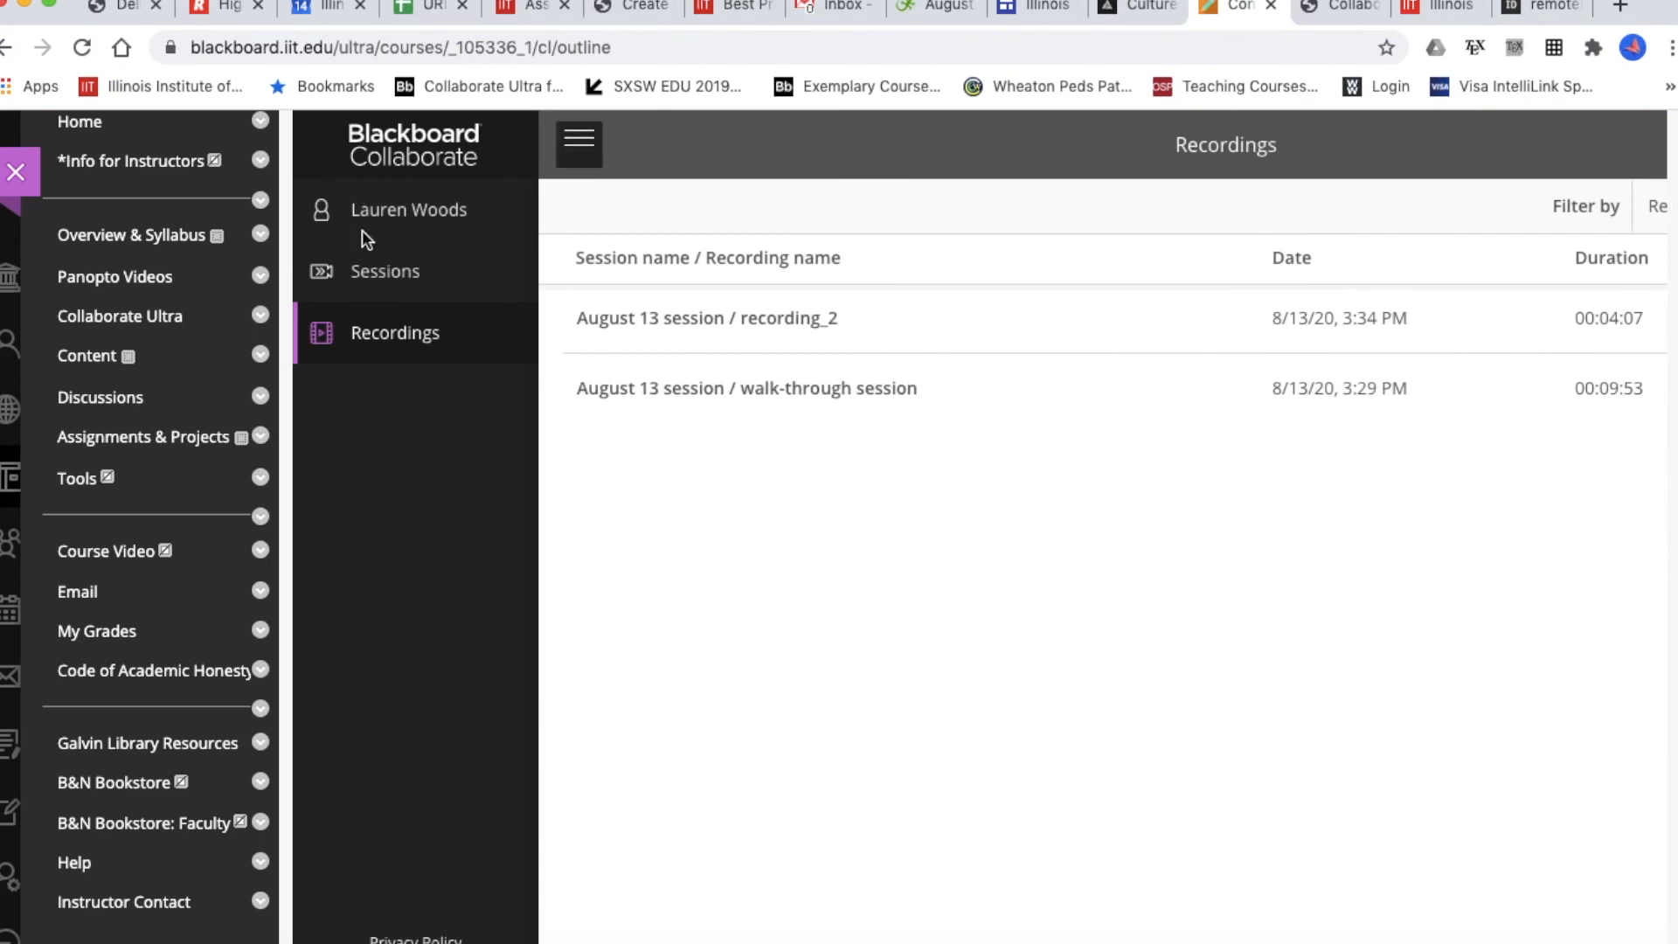
pyautogui.click(370, 273)
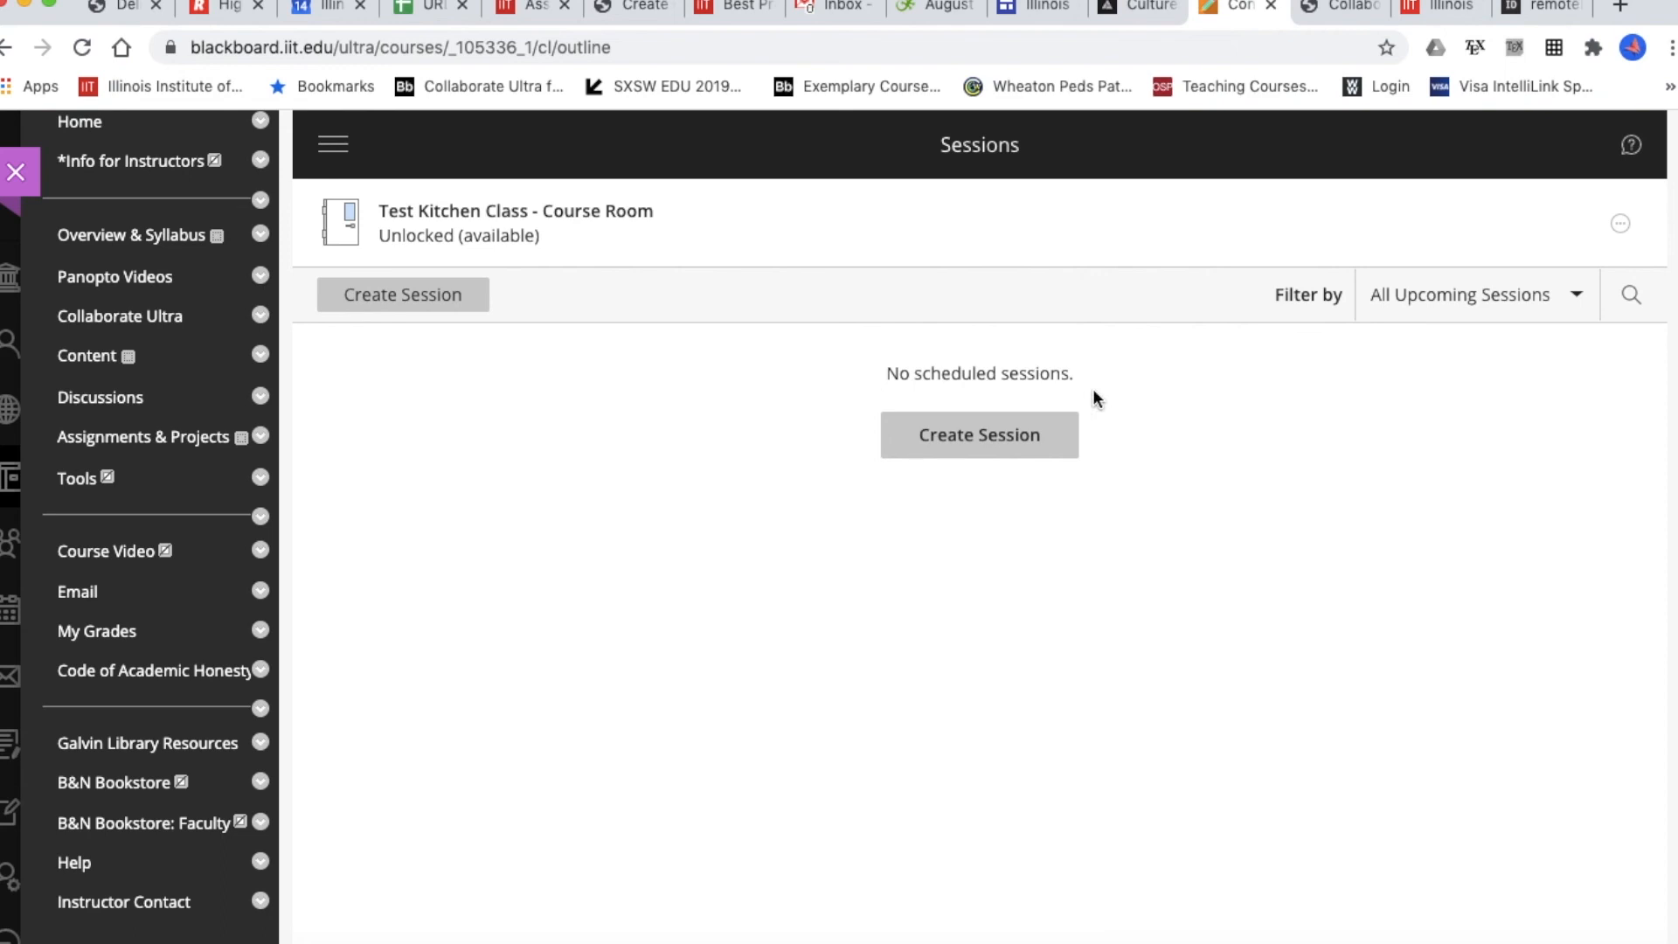
# - Start a new Collaborate session named "Walk through Collaborate Session"
pyautogui.click(433, 299)
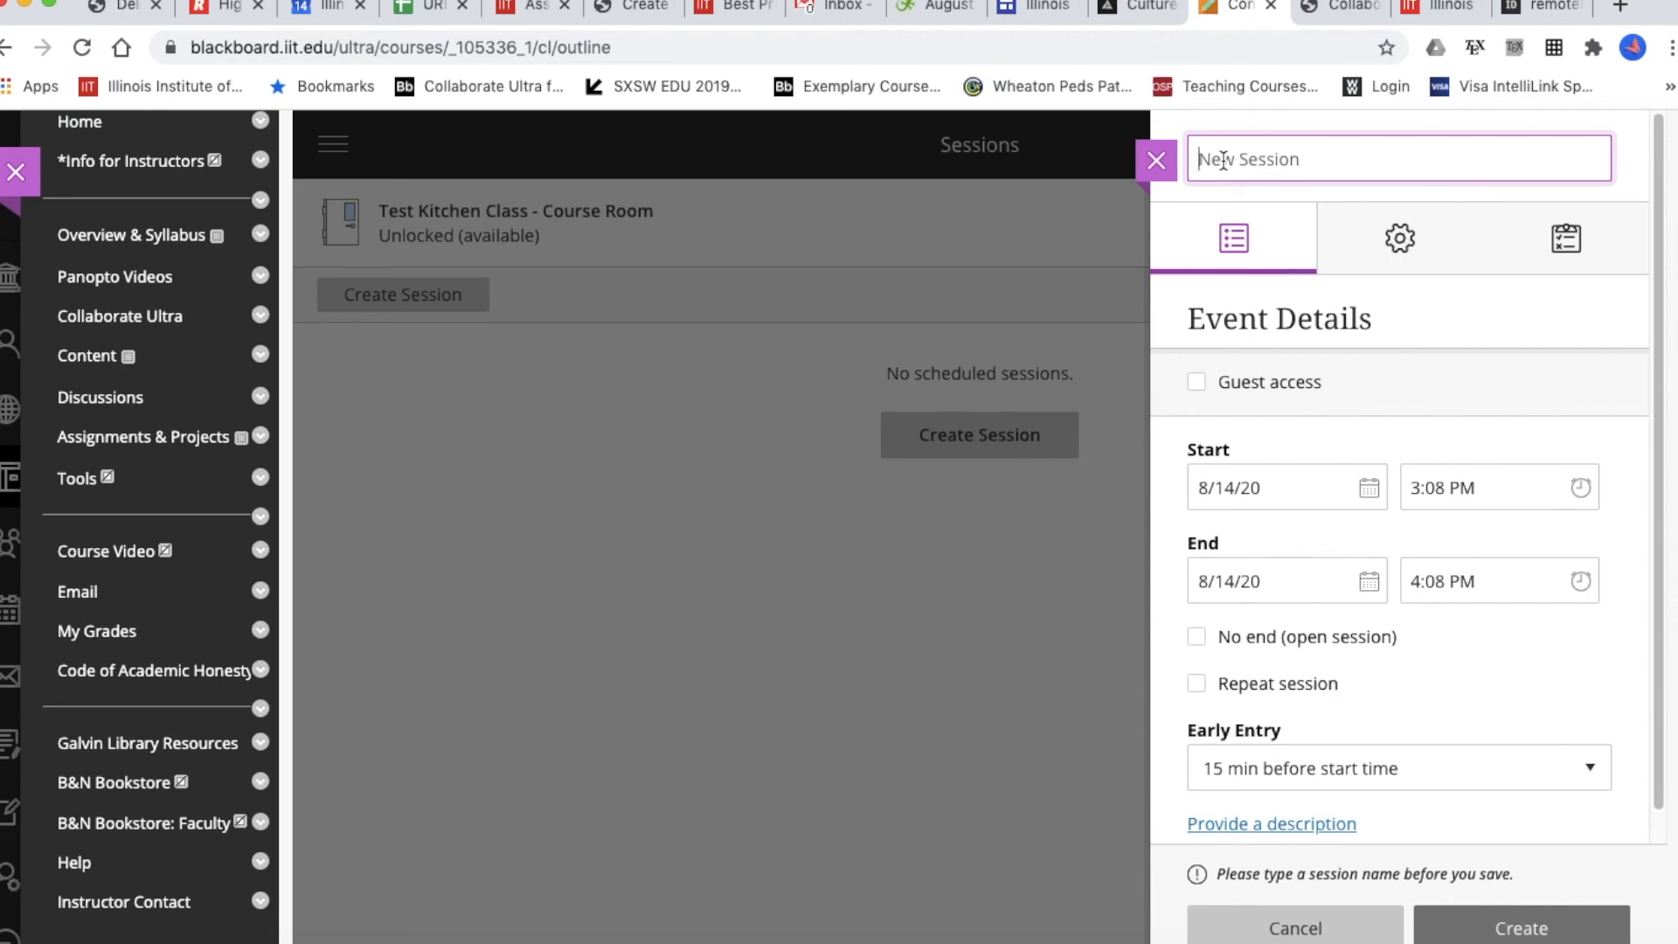
pyautogui.write('Walk')
pyautogui.write(' throu')
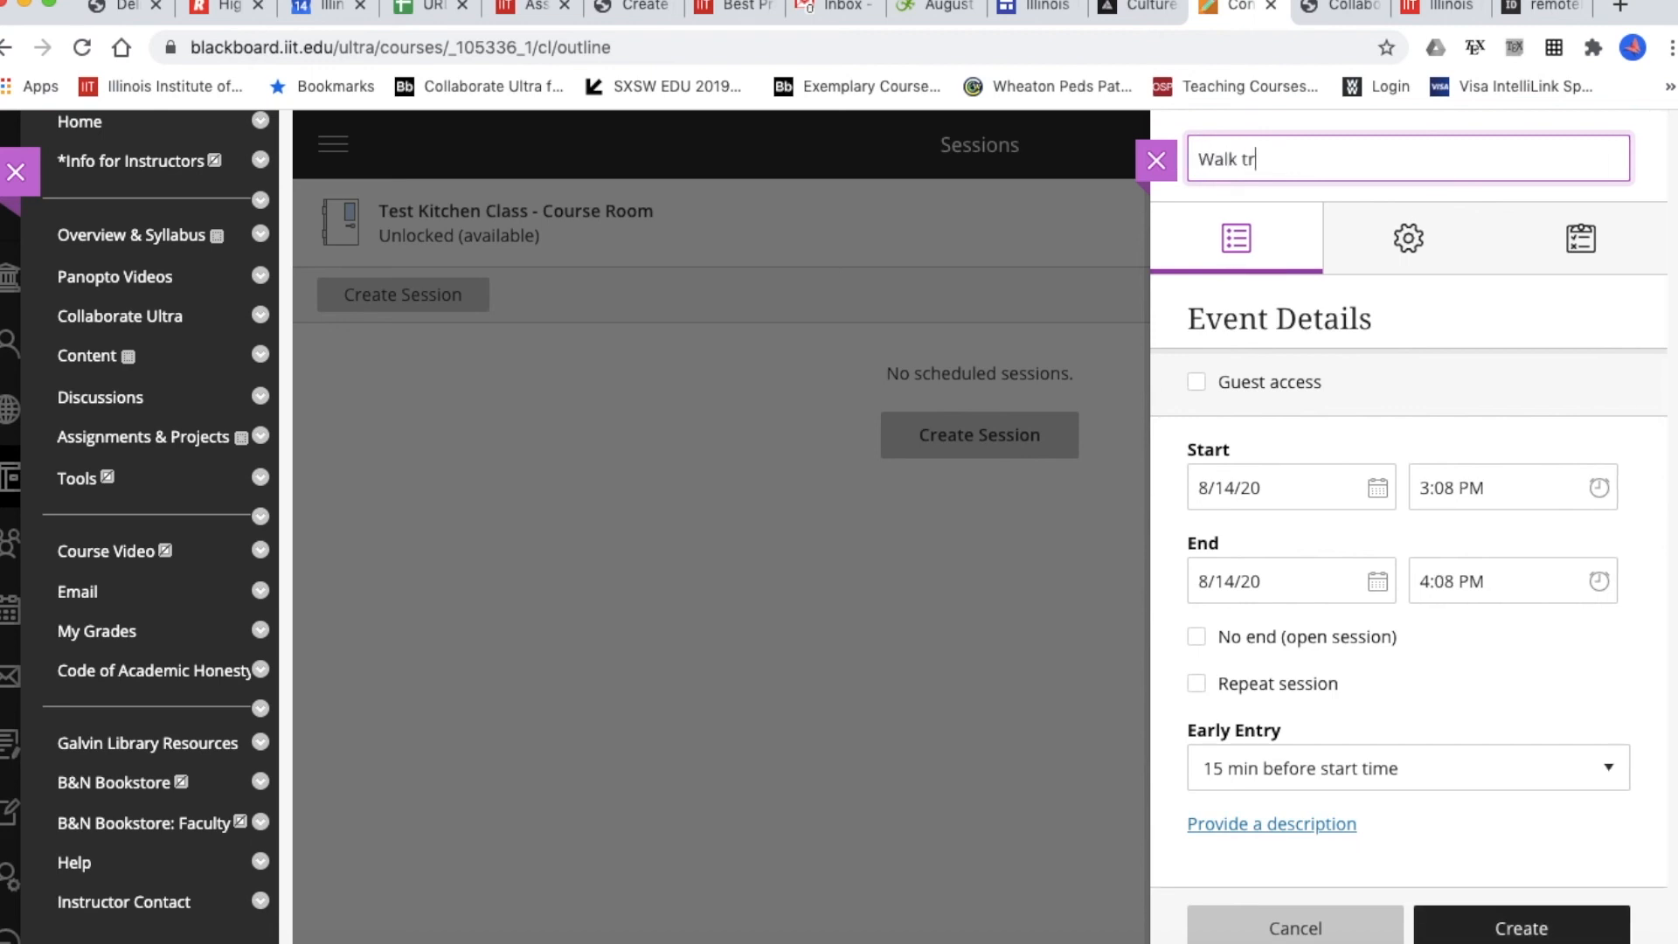
pyautogui.press('BackSpace')
pyautogui.press('BackSpace')
pyautogui.press('BackSpace')
pyautogui.press('BackSpace')
pyautogui.write('hrough Collaborate Session')
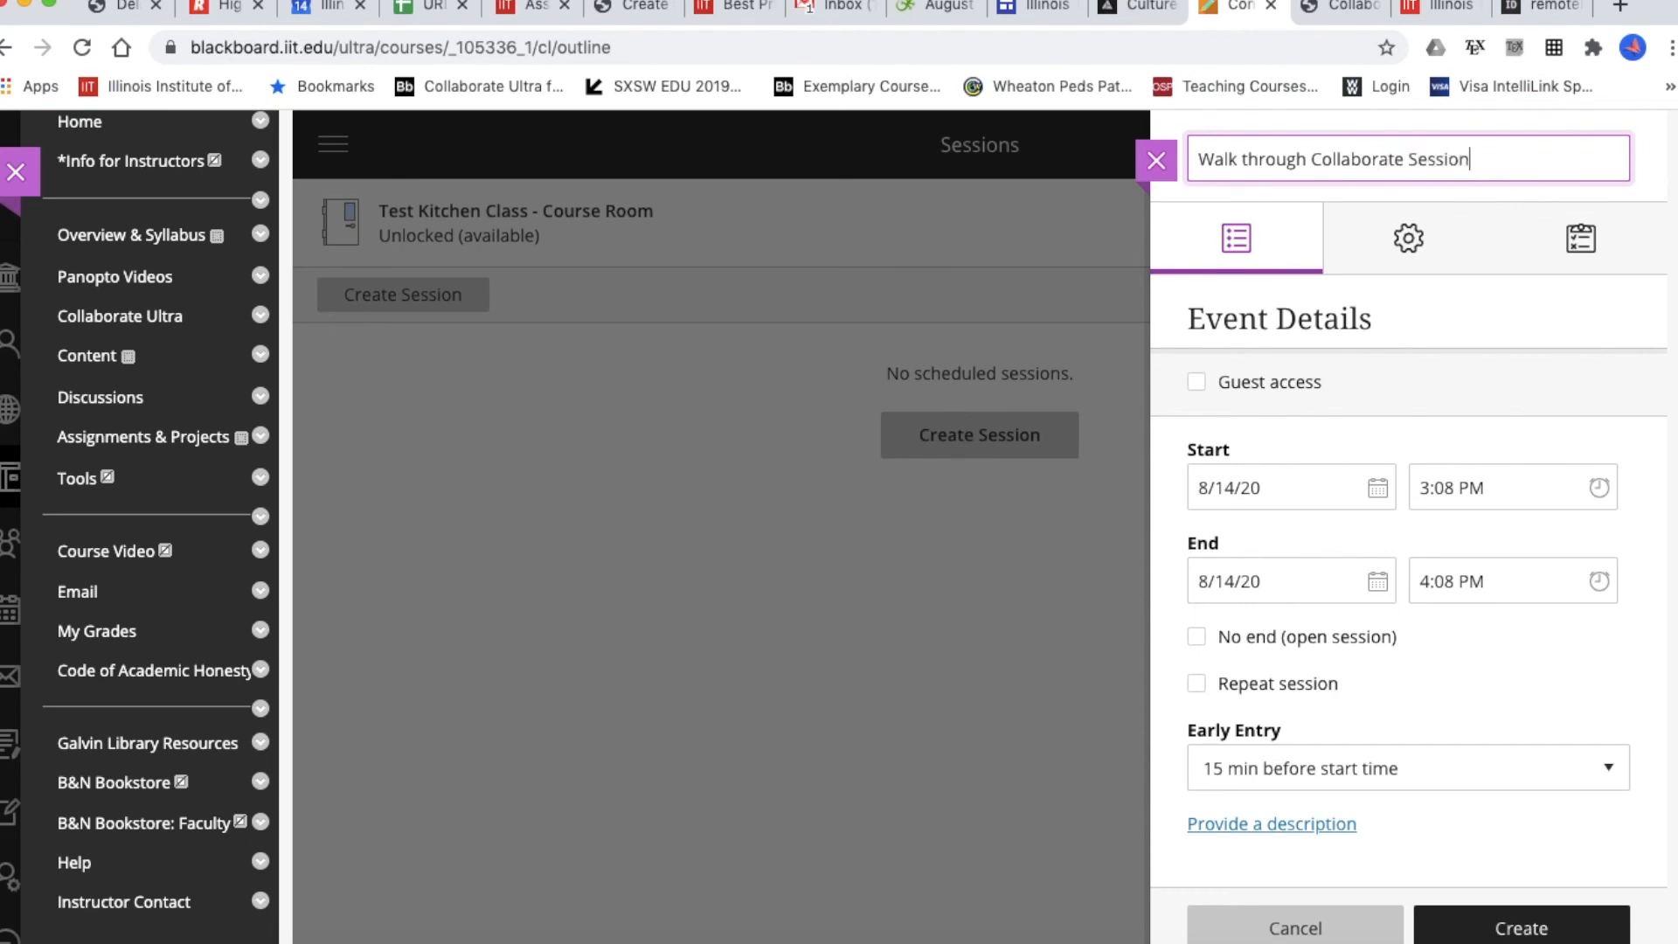
# - Enable guest access for the session and check the calendar for its start date
pyautogui.click(1196, 384)
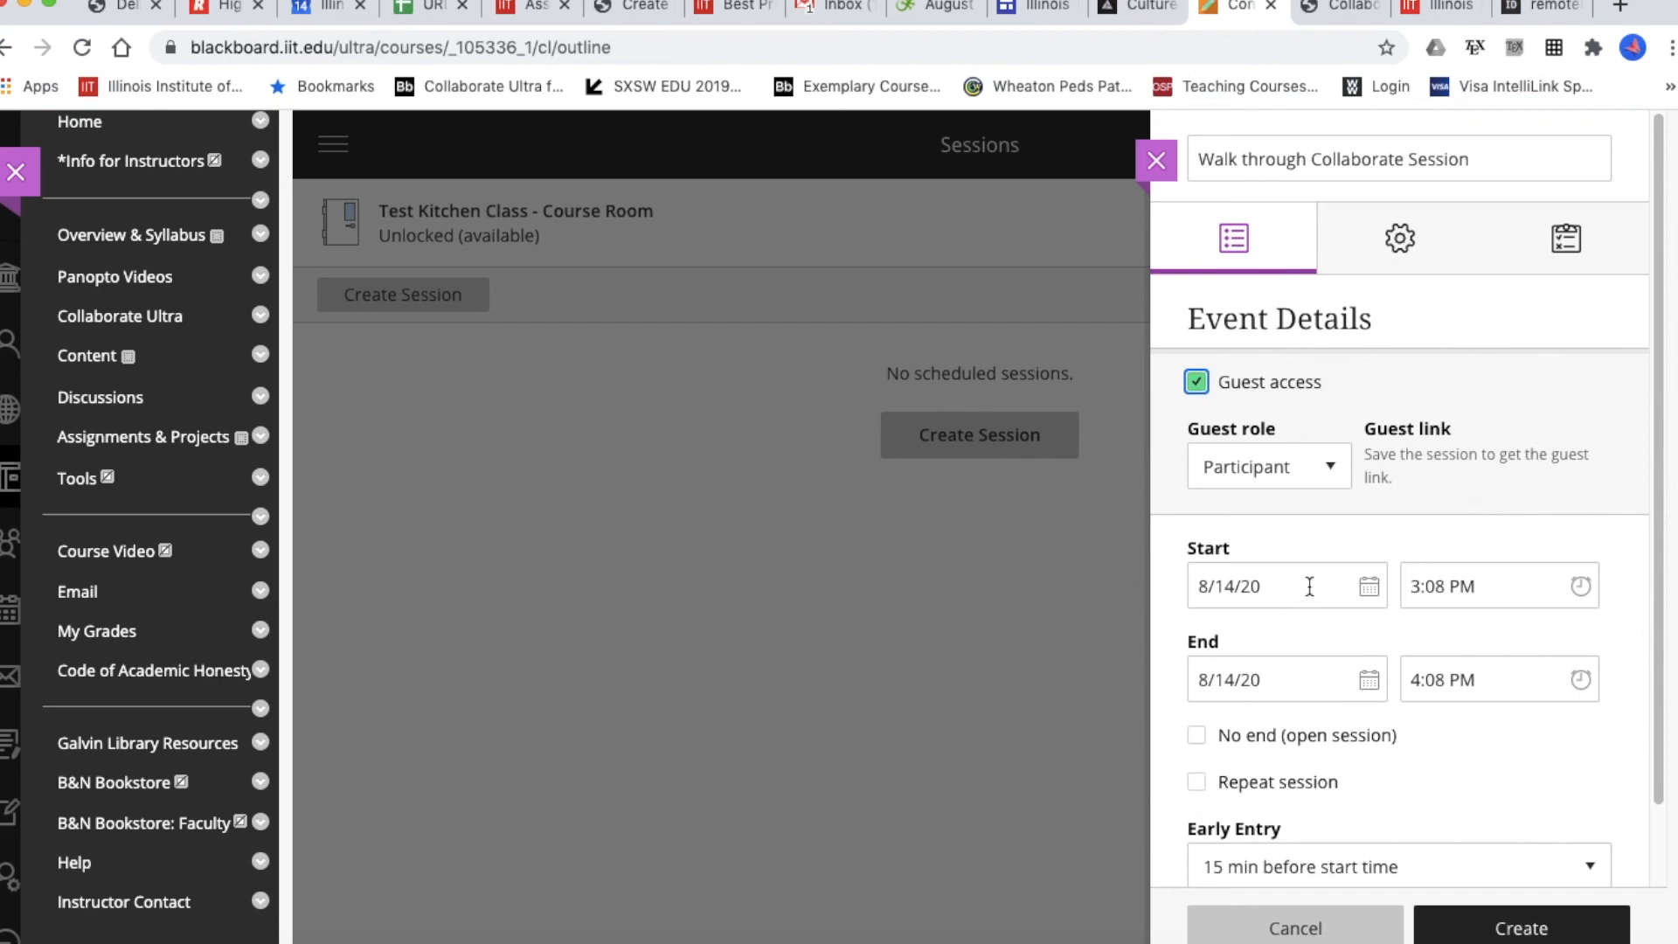
pyautogui.click(1369, 588)
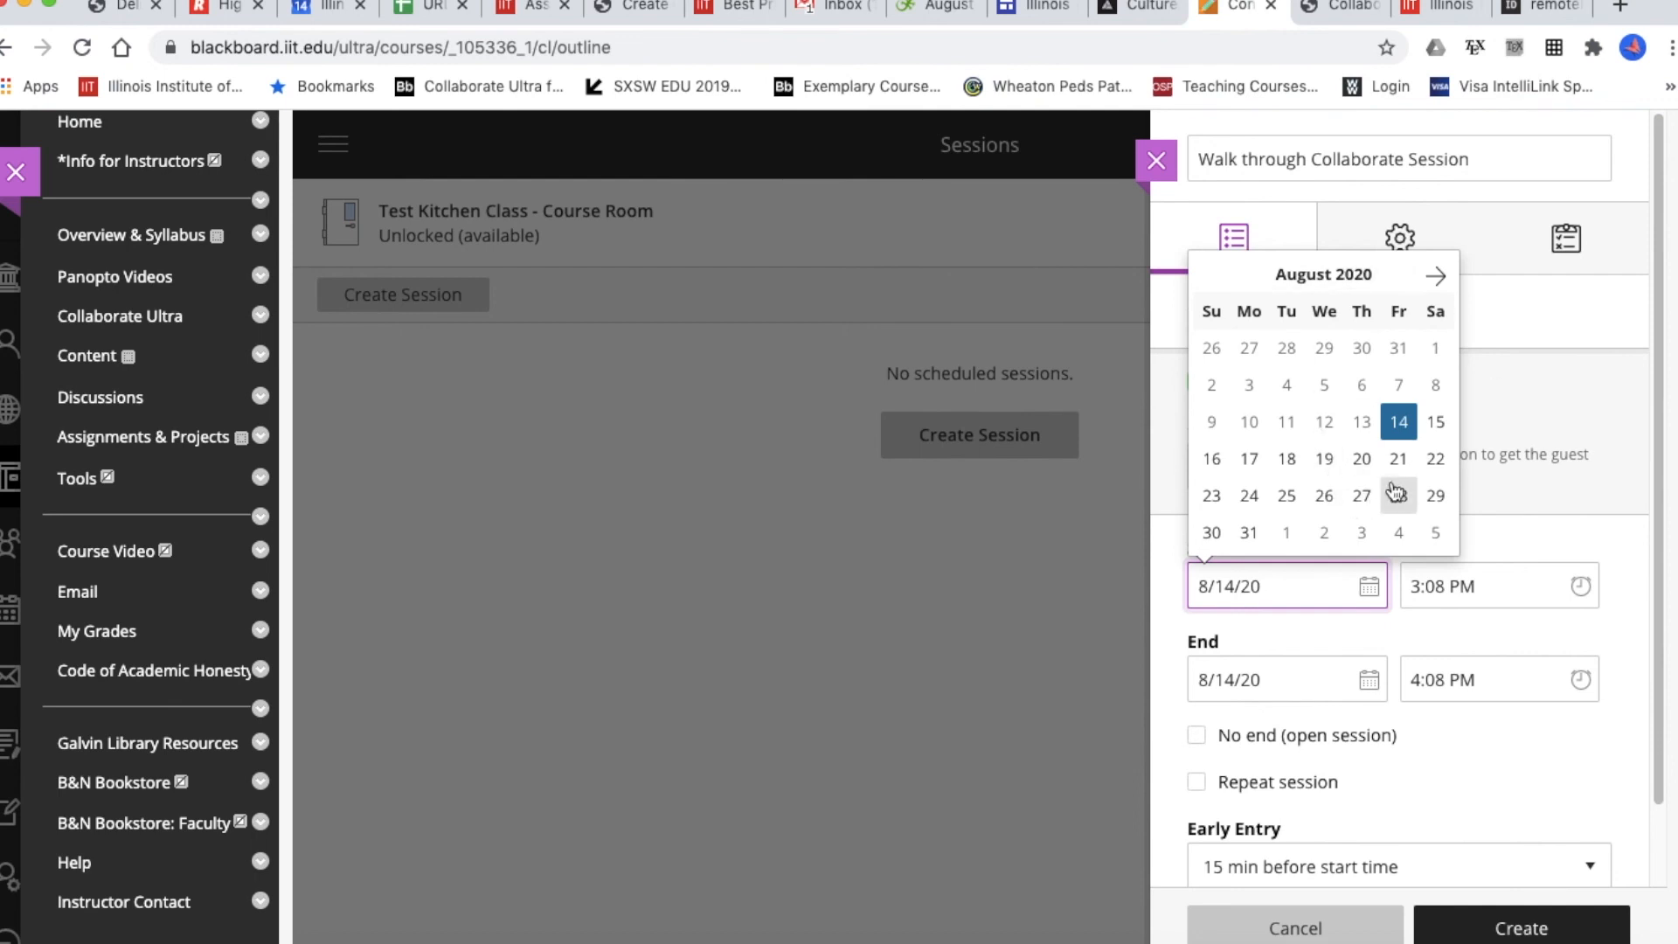
pyautogui.click(1517, 549)
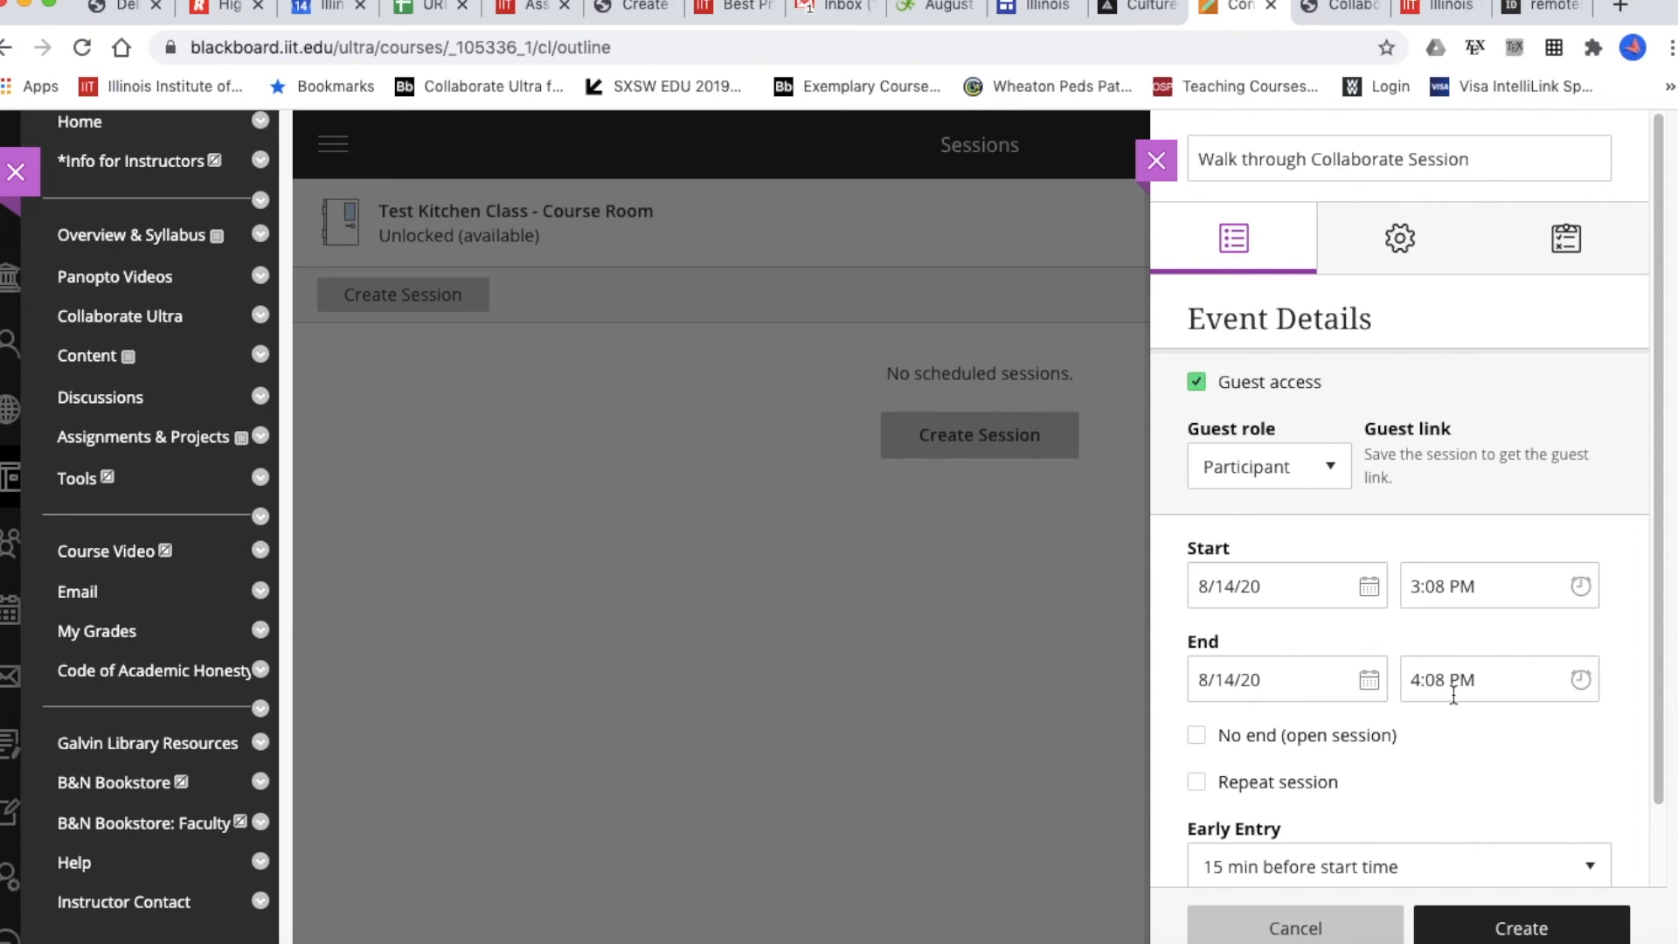
# - Set early entry to 60 min before start time and add the description "To look at Collaborate Ultra."
pyautogui.moveTo(1655, 748); pyautogui.dragTo(1658, 841)
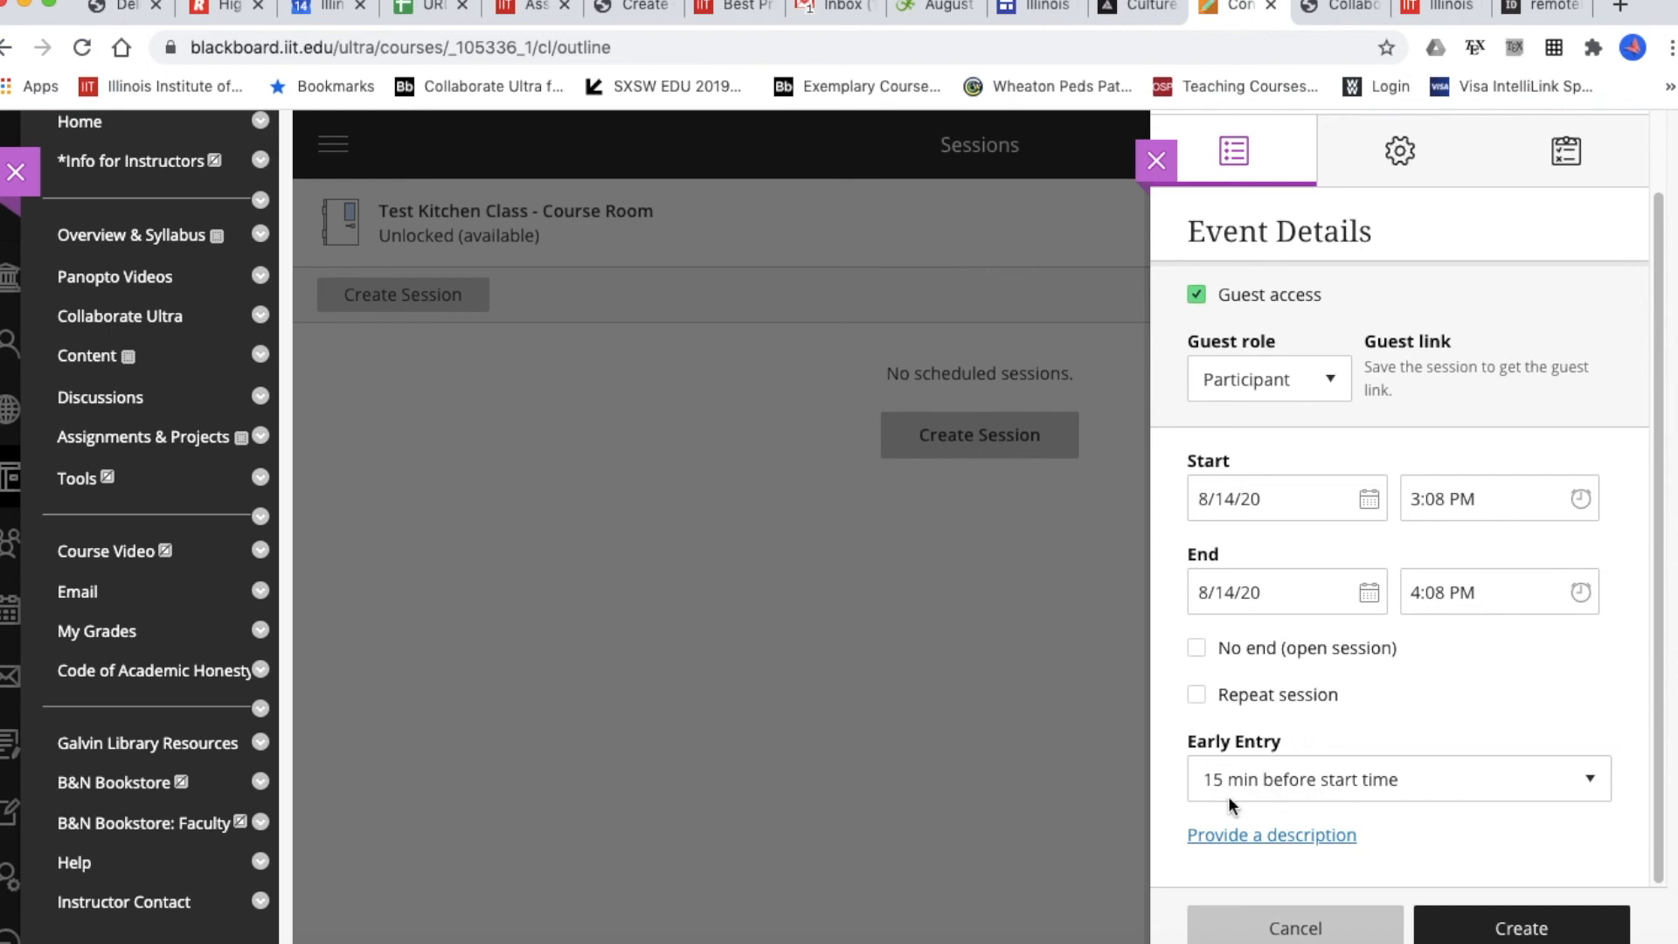
pyautogui.click(1588, 782)
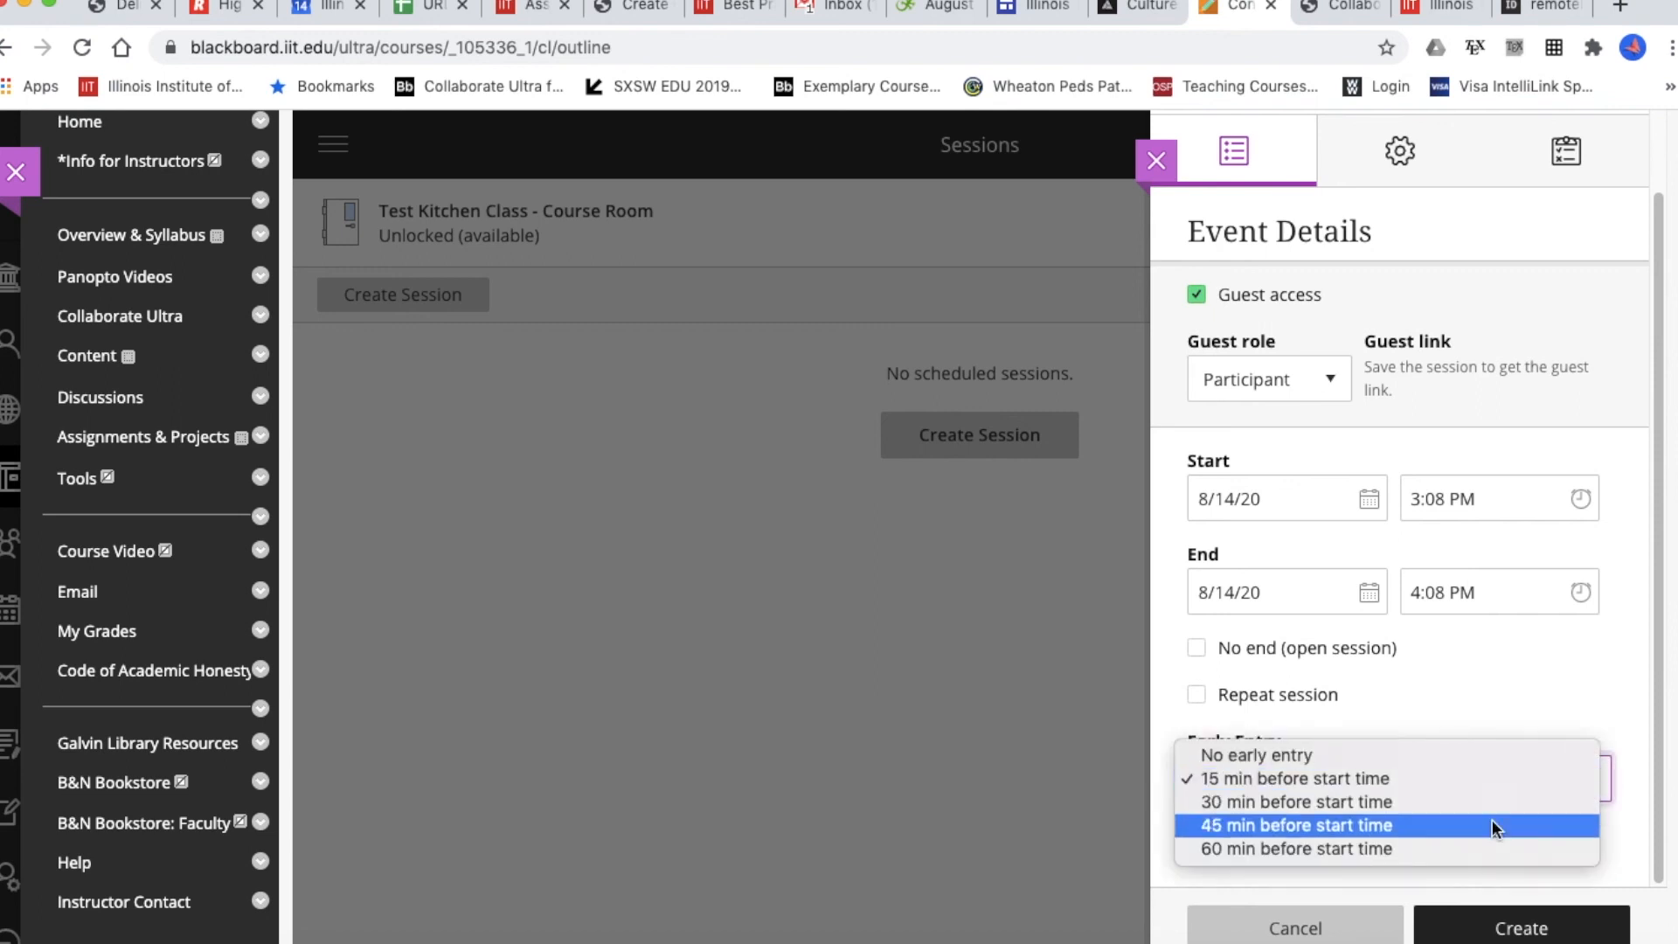
pyautogui.click(1459, 848)
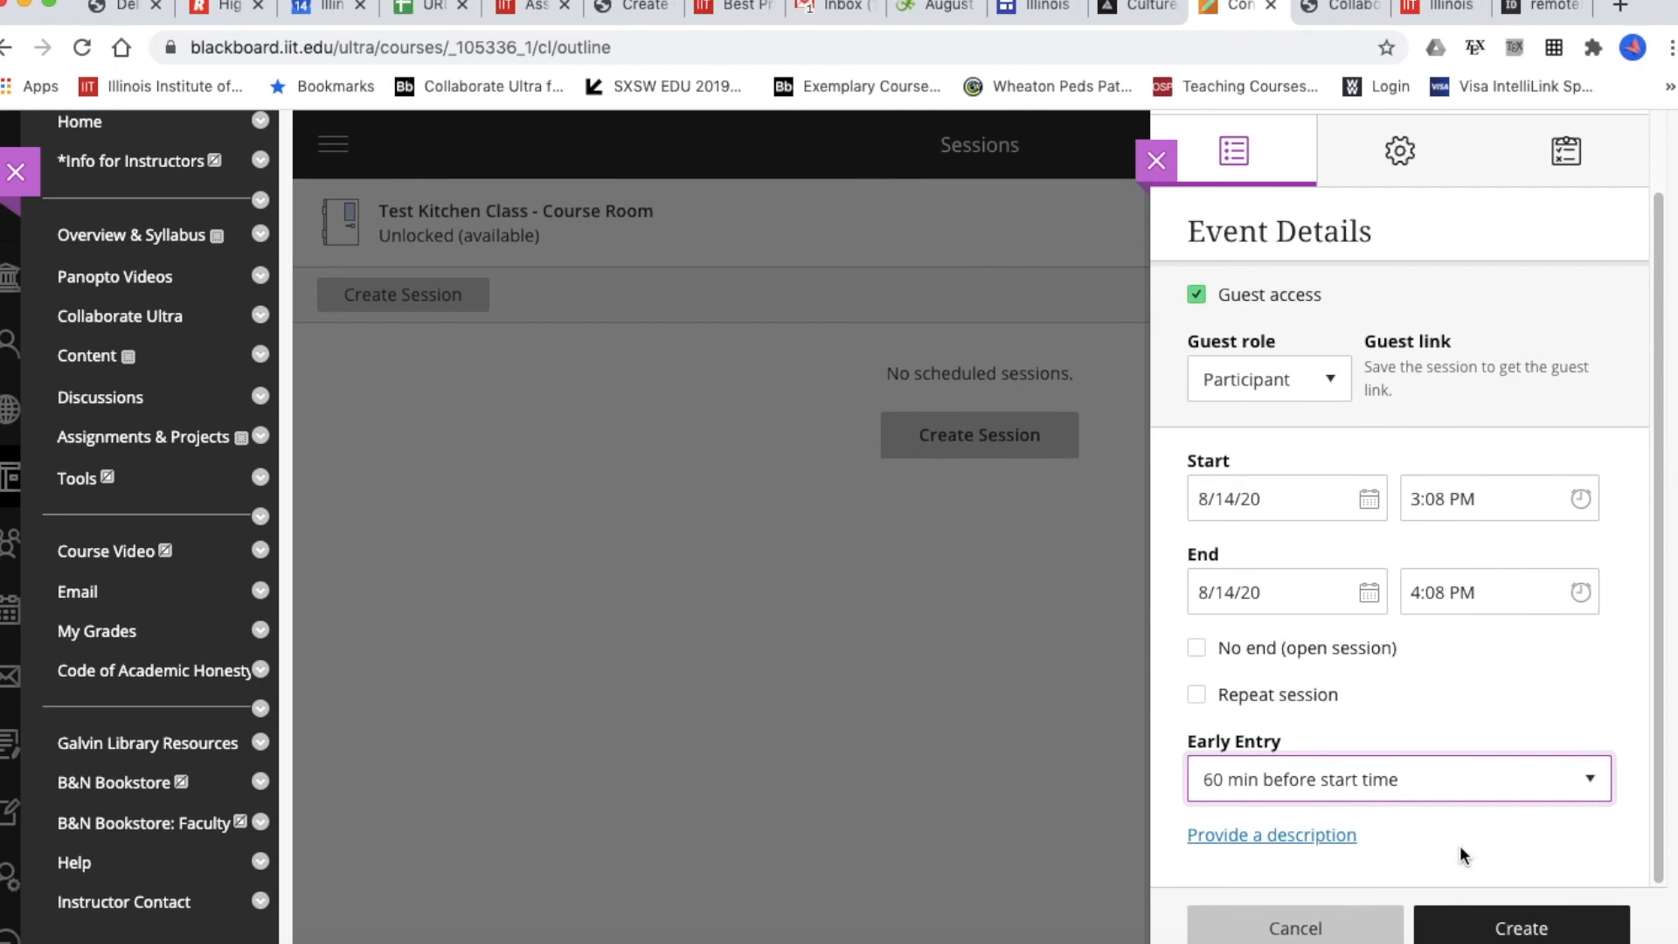
pyautogui.click(1215, 837)
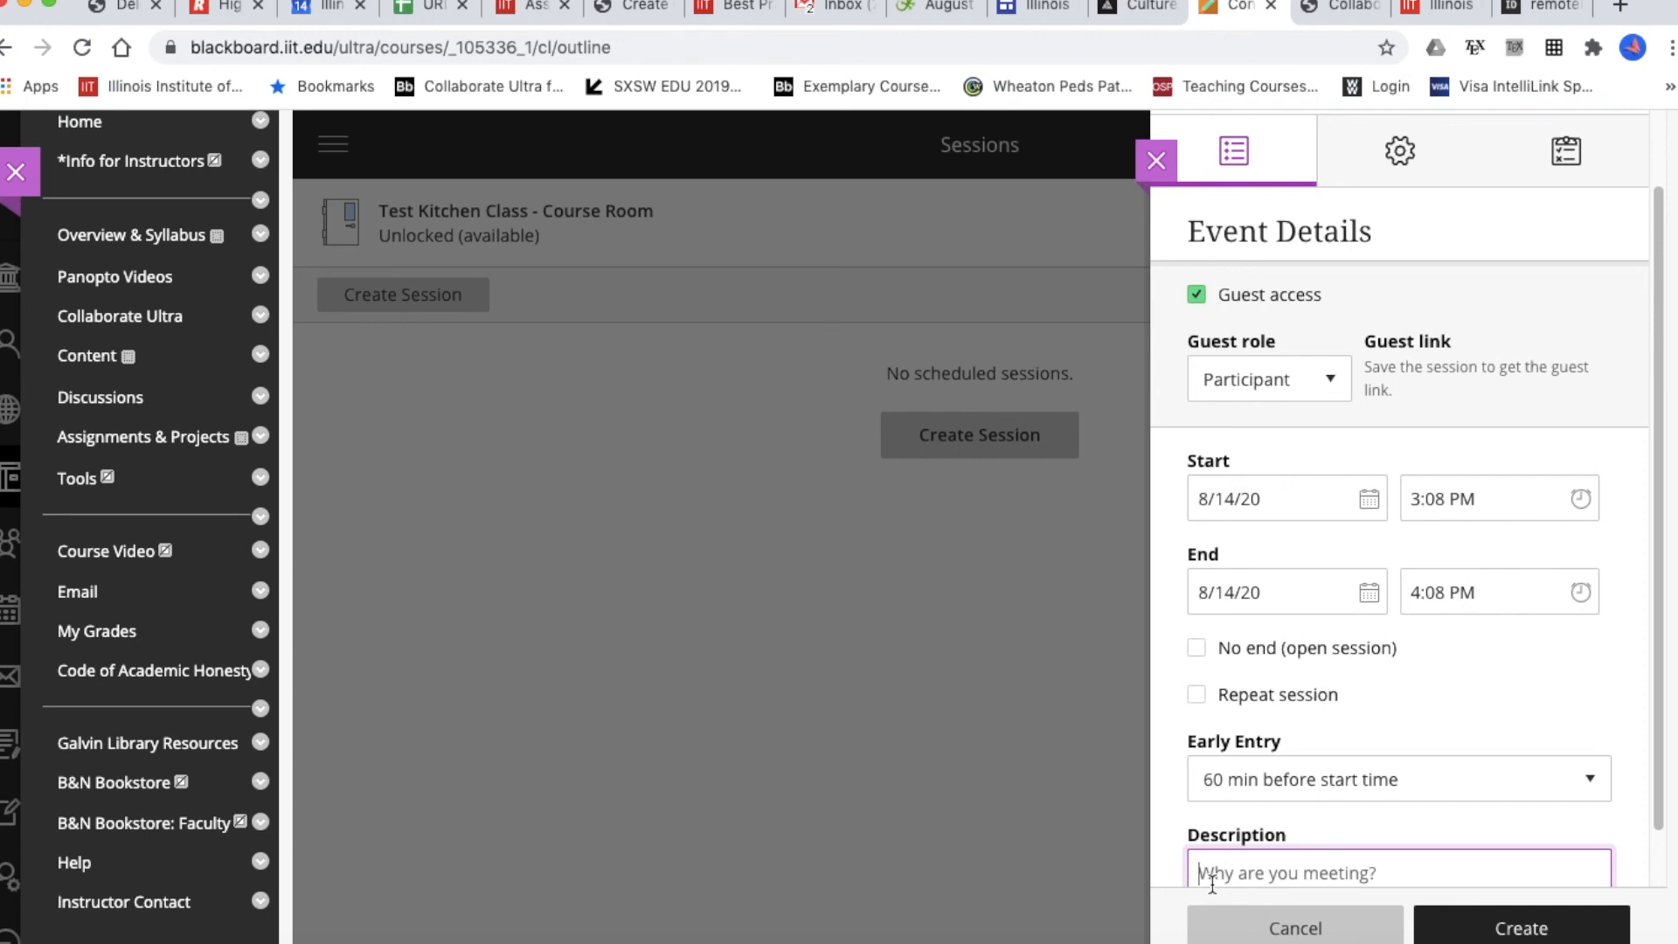
pyautogui.write('To look at Collaborat')
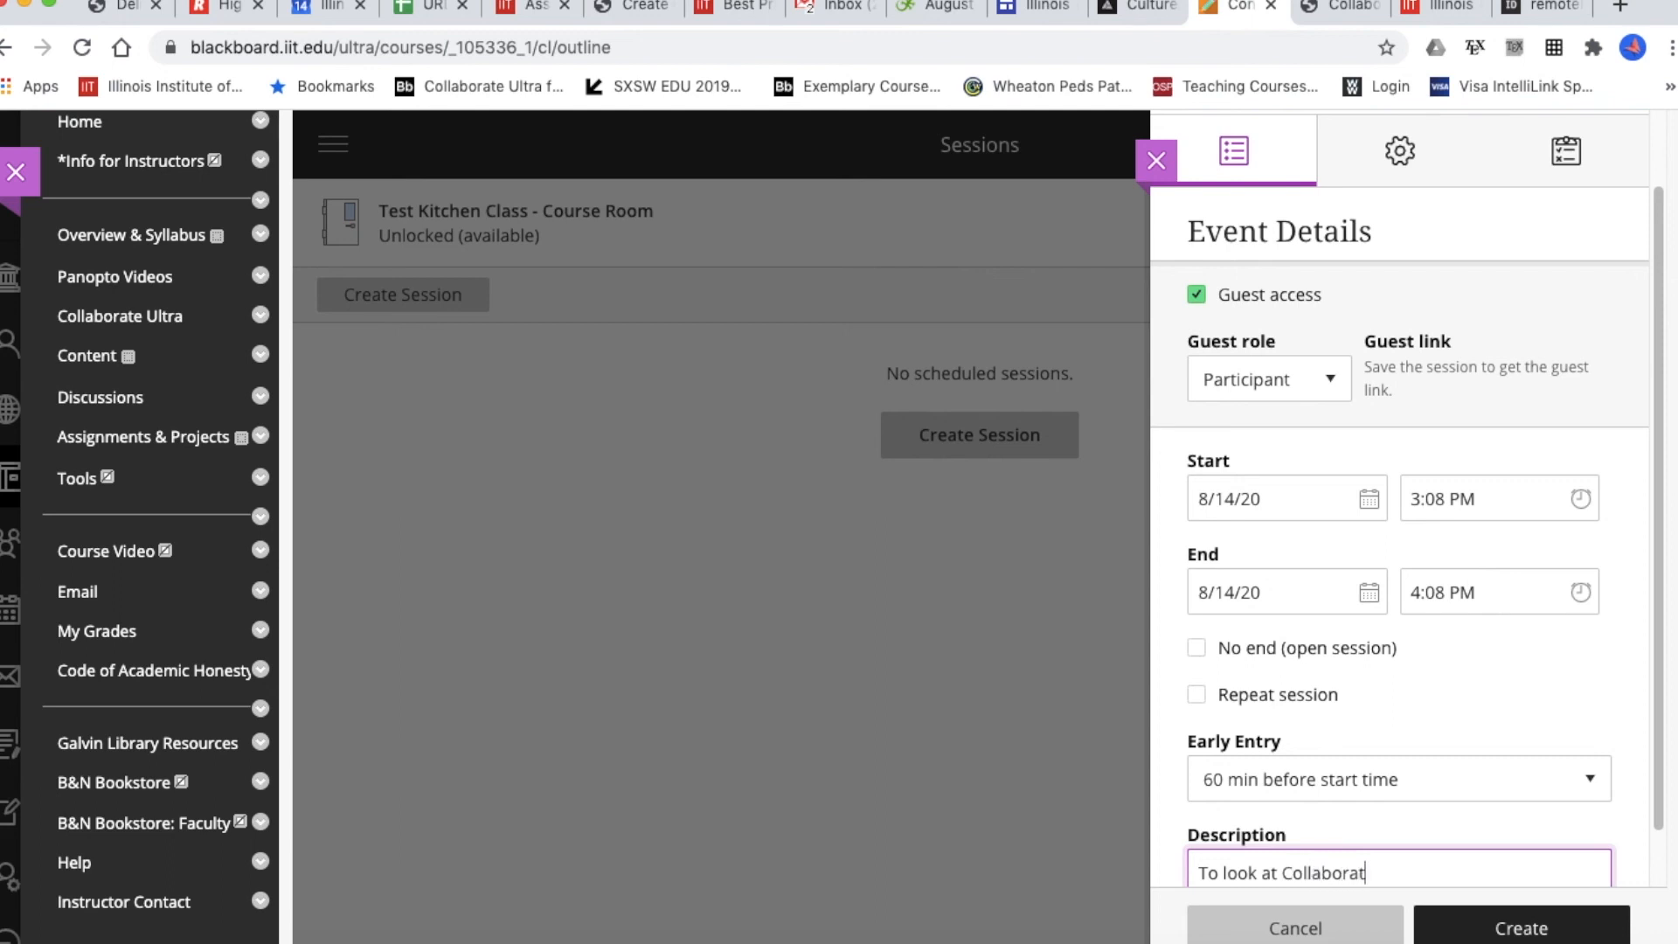
pyautogui.write('e Ultra.')
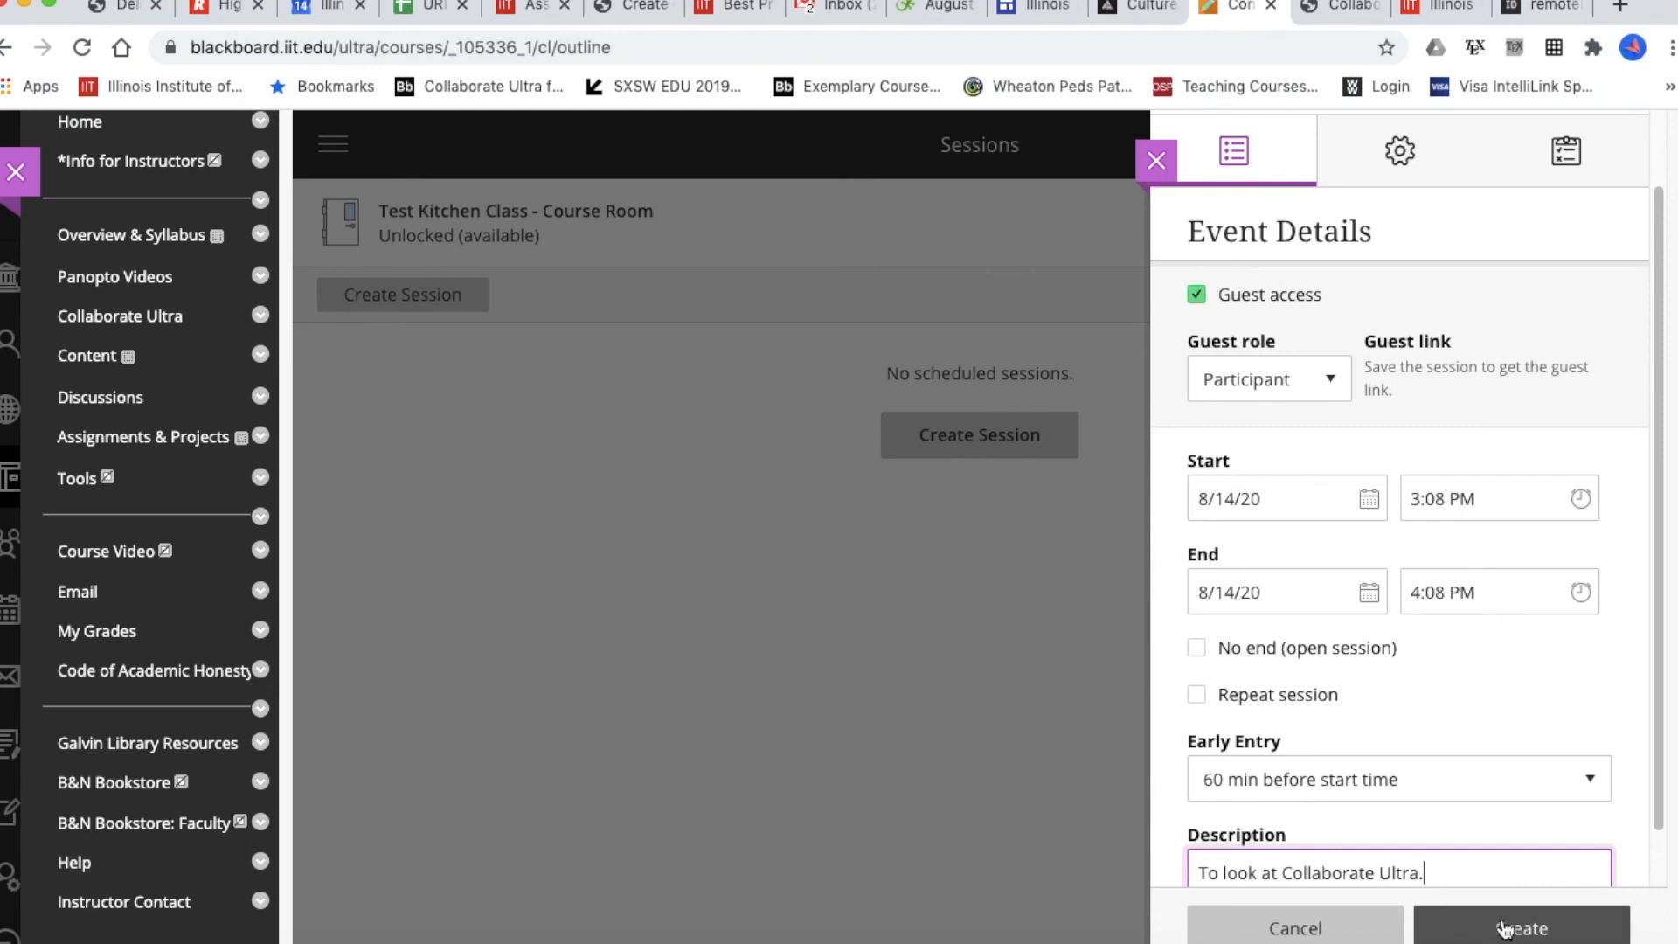
# - Review the default attendee role choices in the session settings, keeping Participant
pyautogui.click(1398, 157)
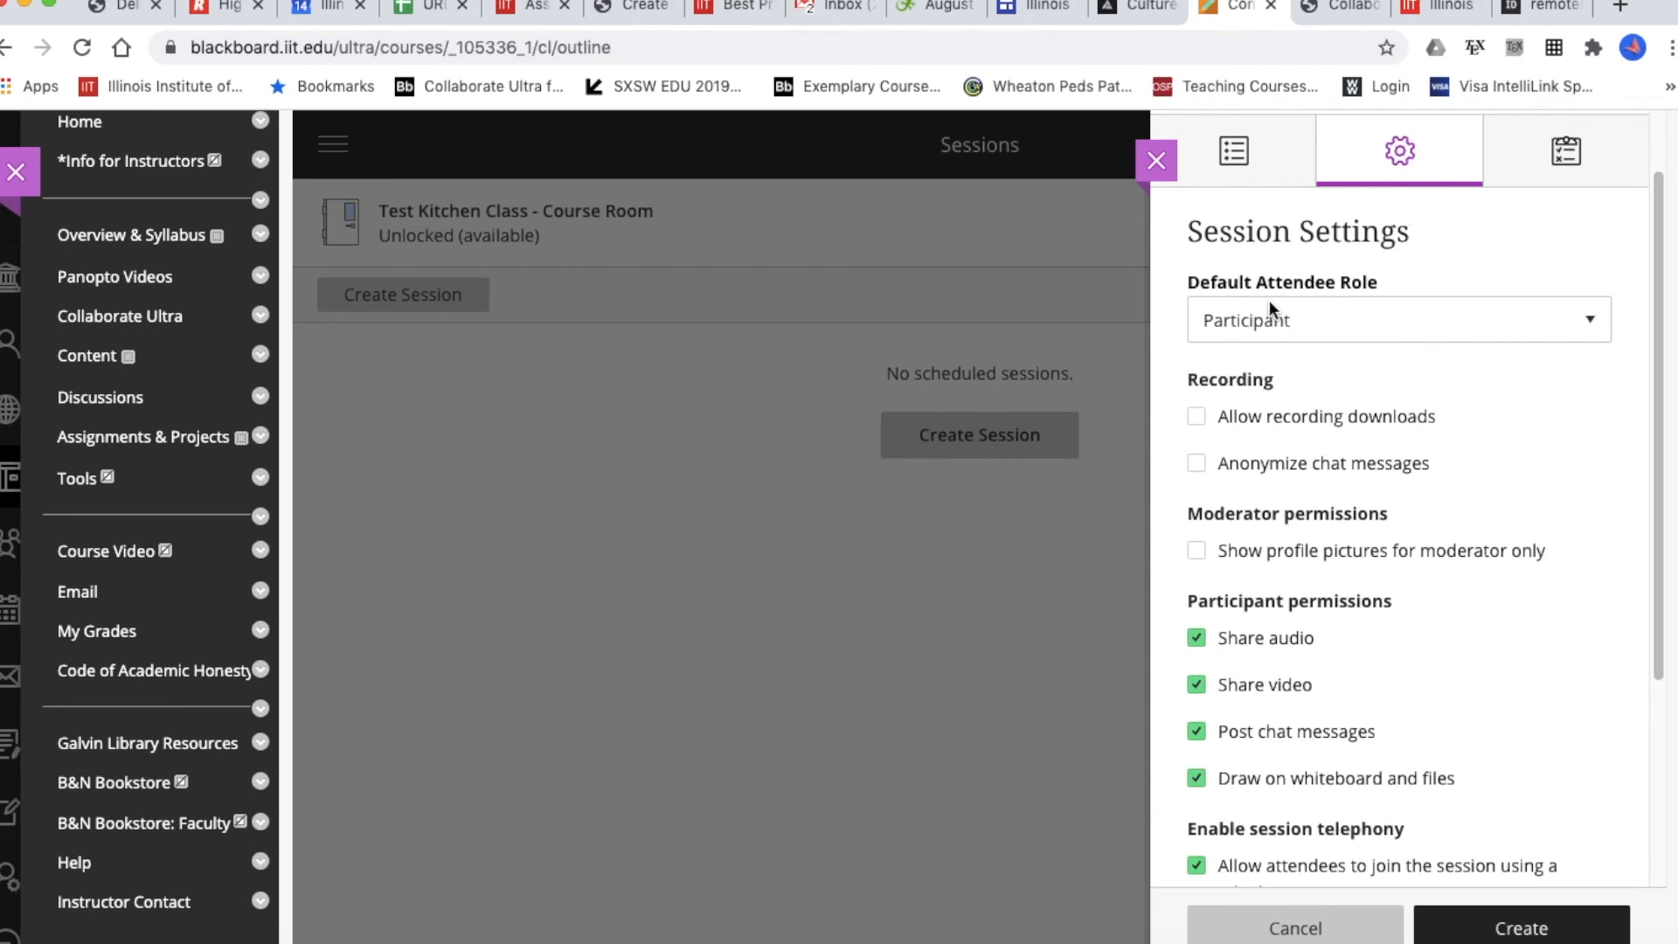
pyautogui.click(1564, 320)
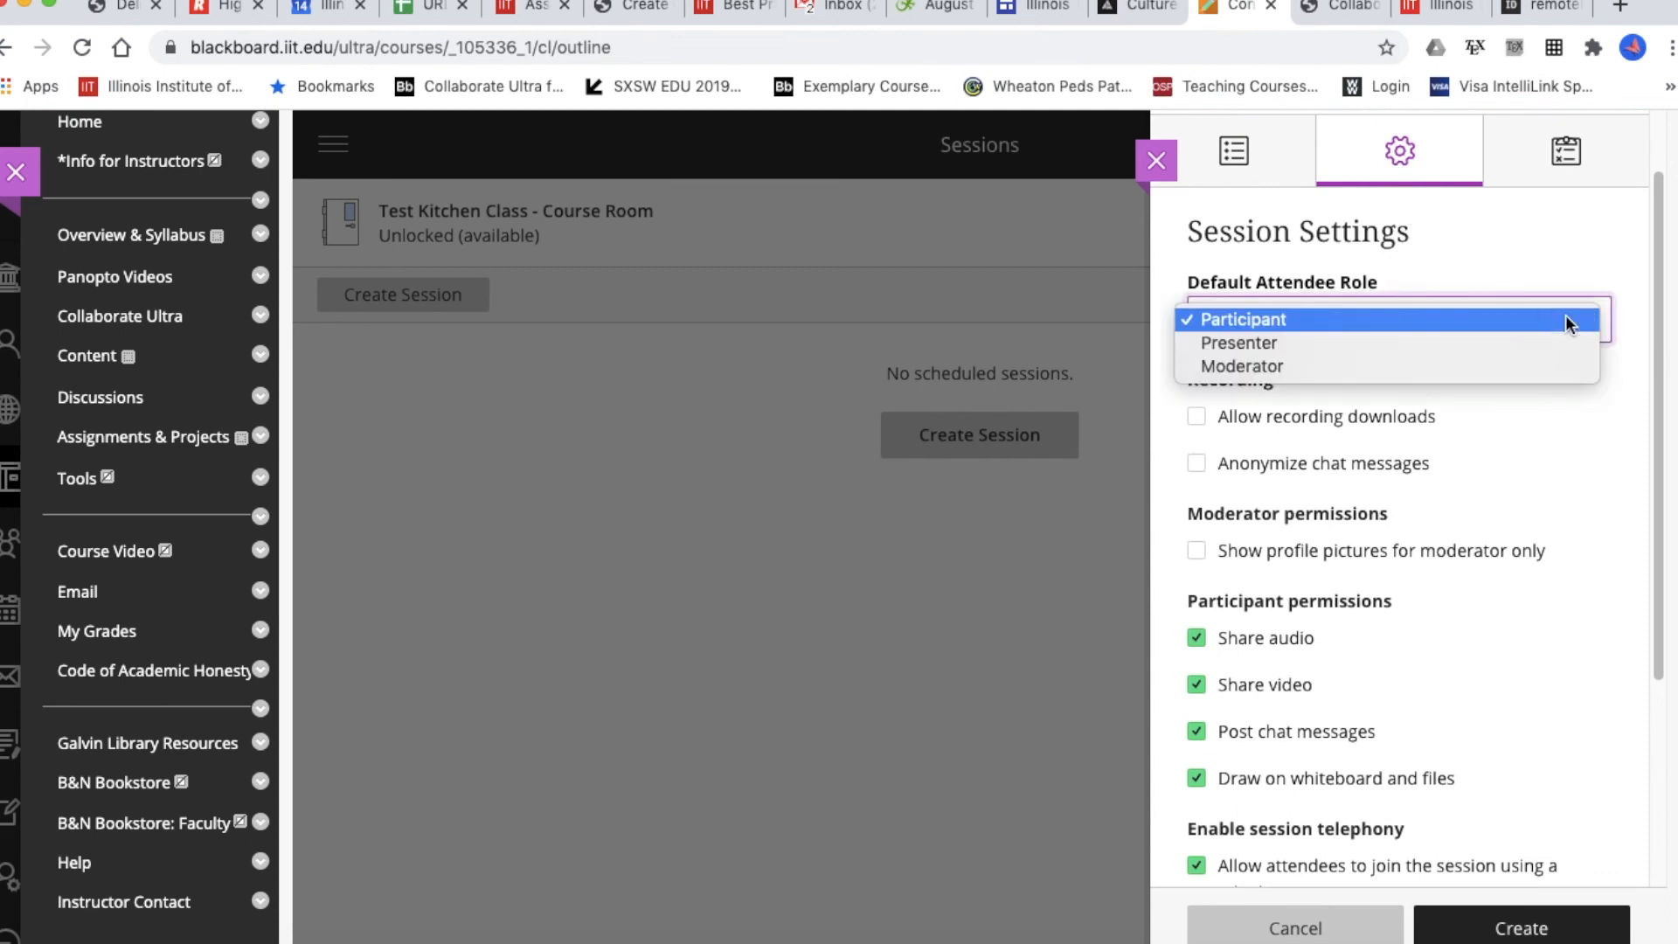
pyautogui.click(1583, 472)
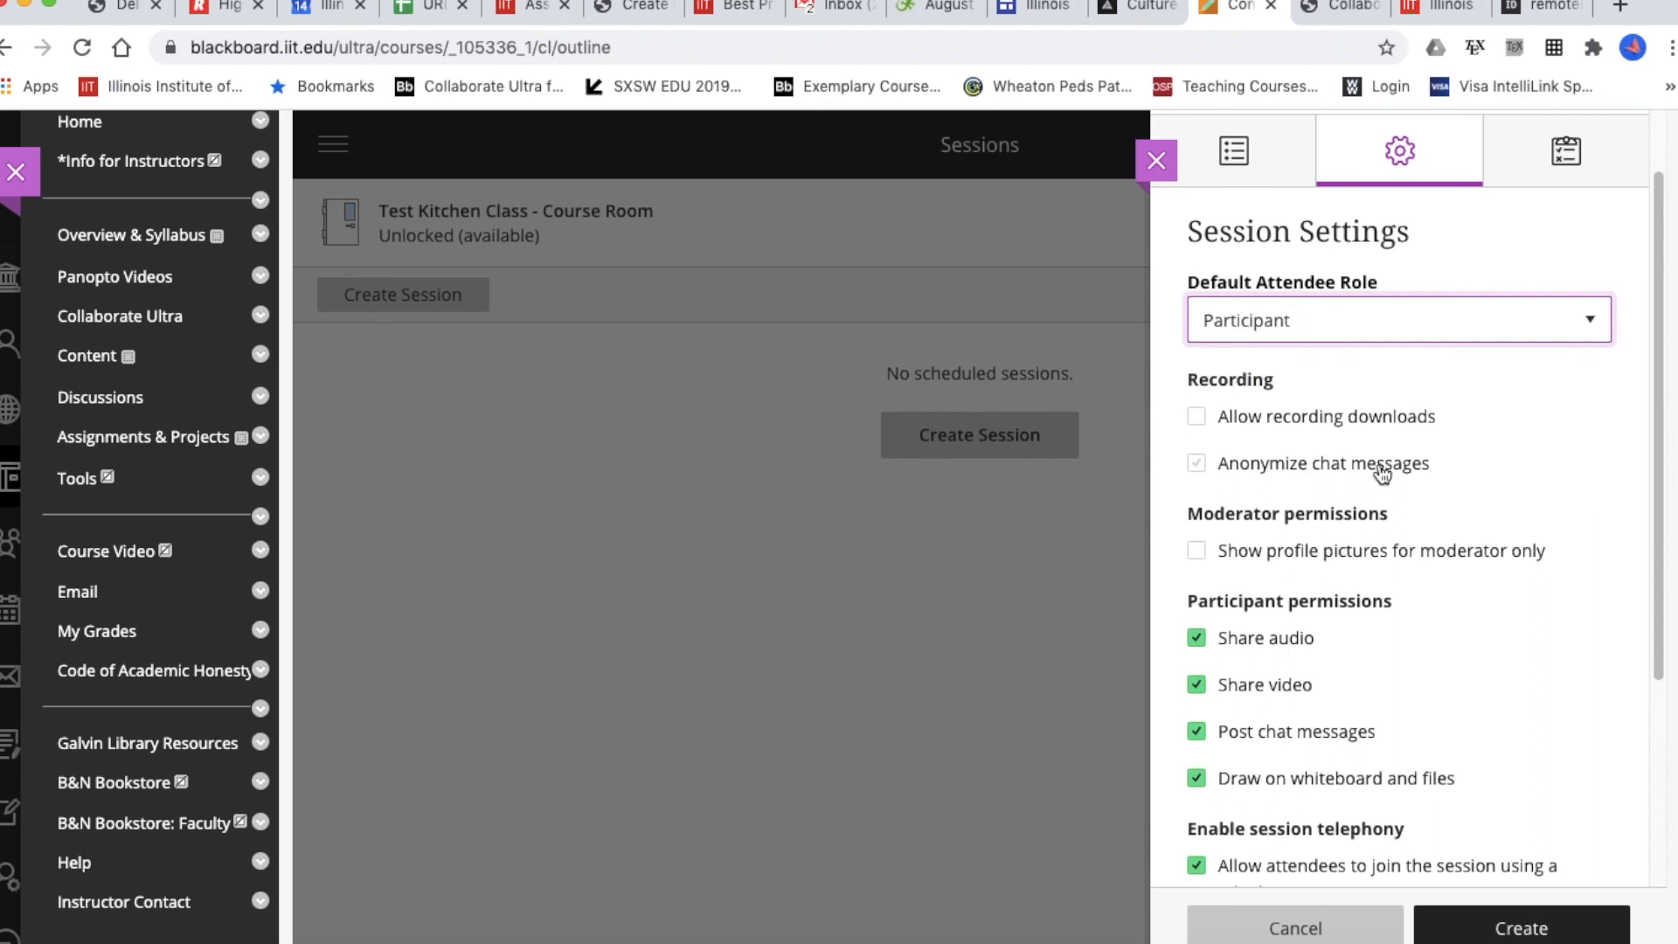
pyautogui.click(1418, 328)
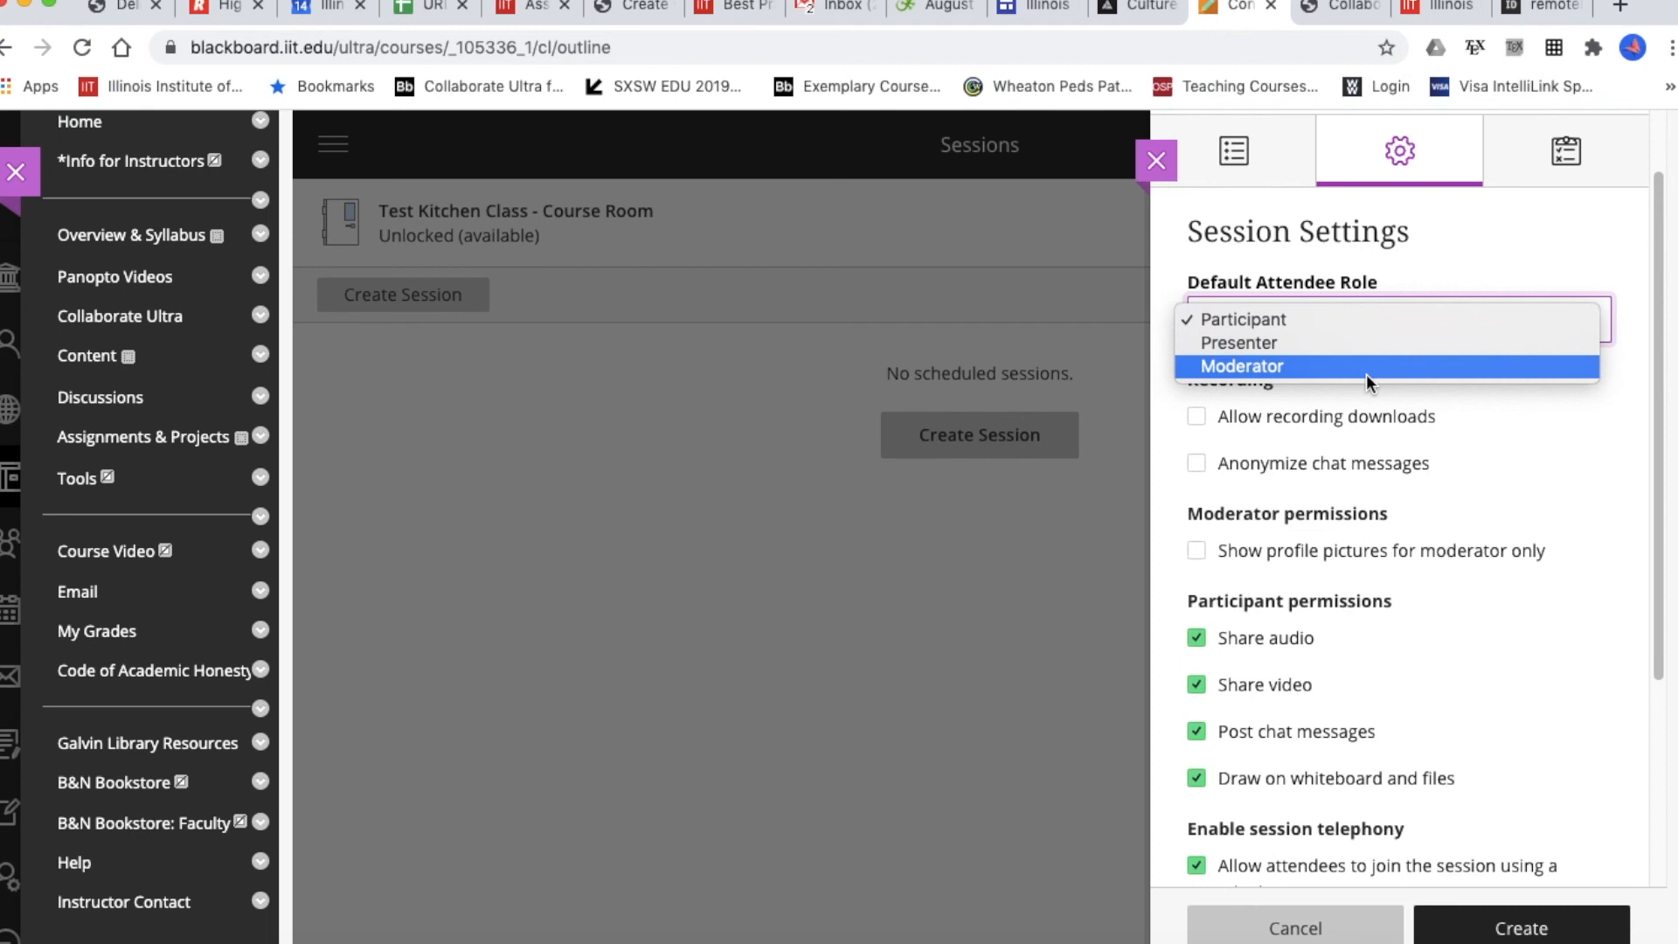
pyautogui.click(1473, 428)
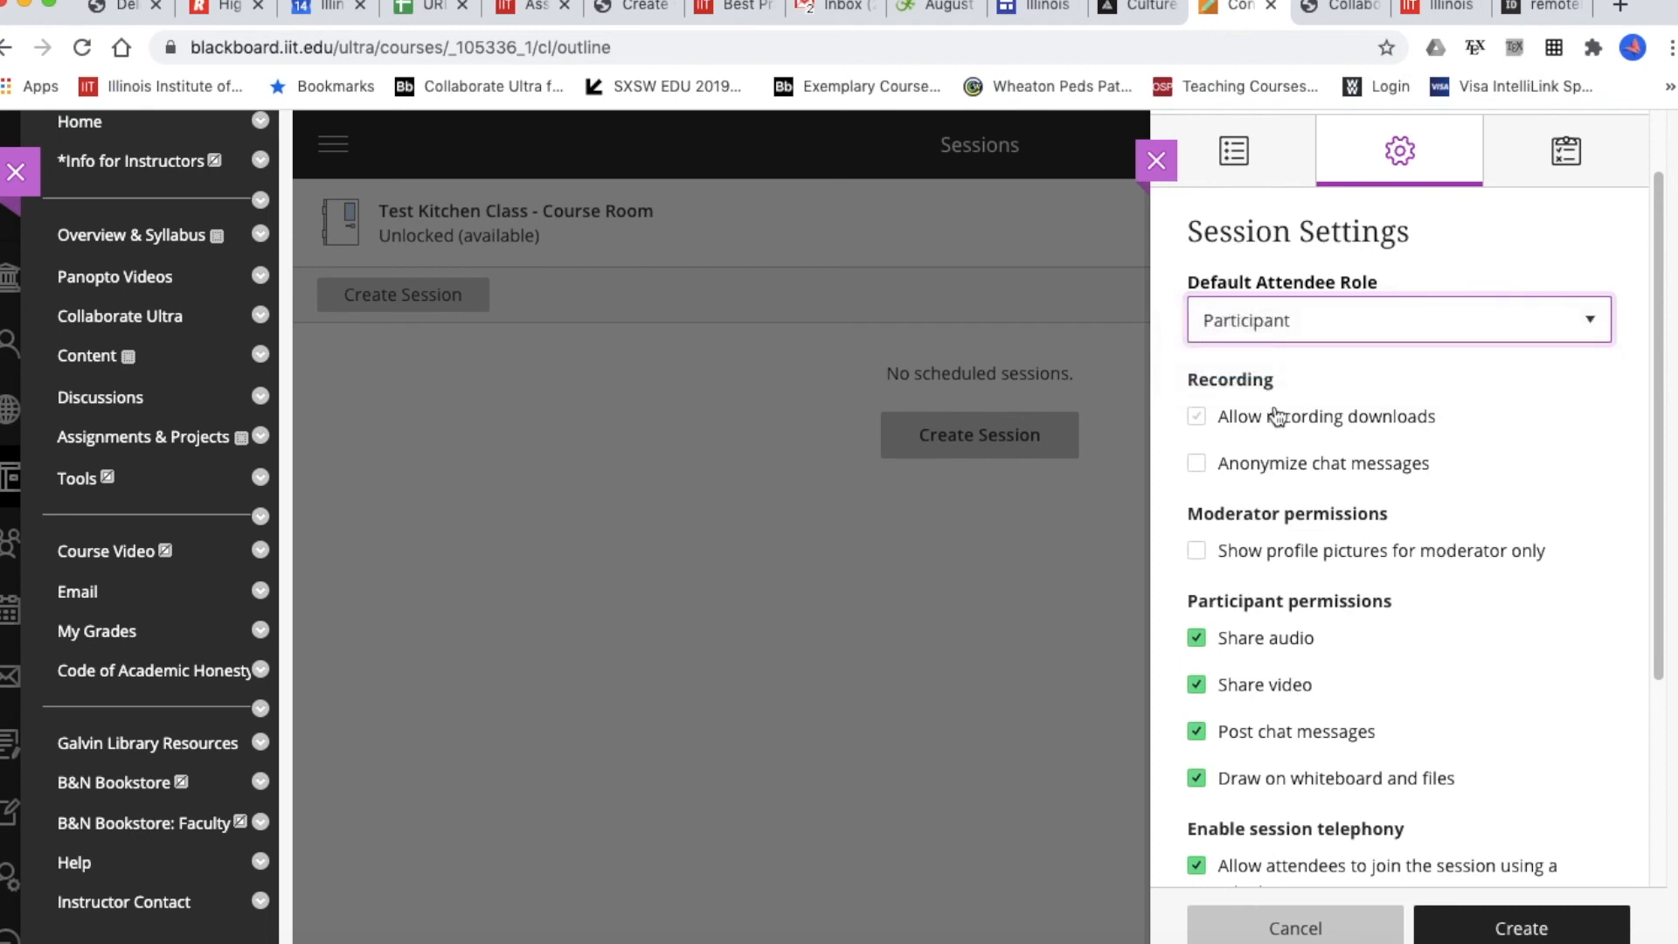
# - Allow recording downloads and review the participant permissions, telephony, private chat and profanity filter settings
pyautogui.click(1197, 417)
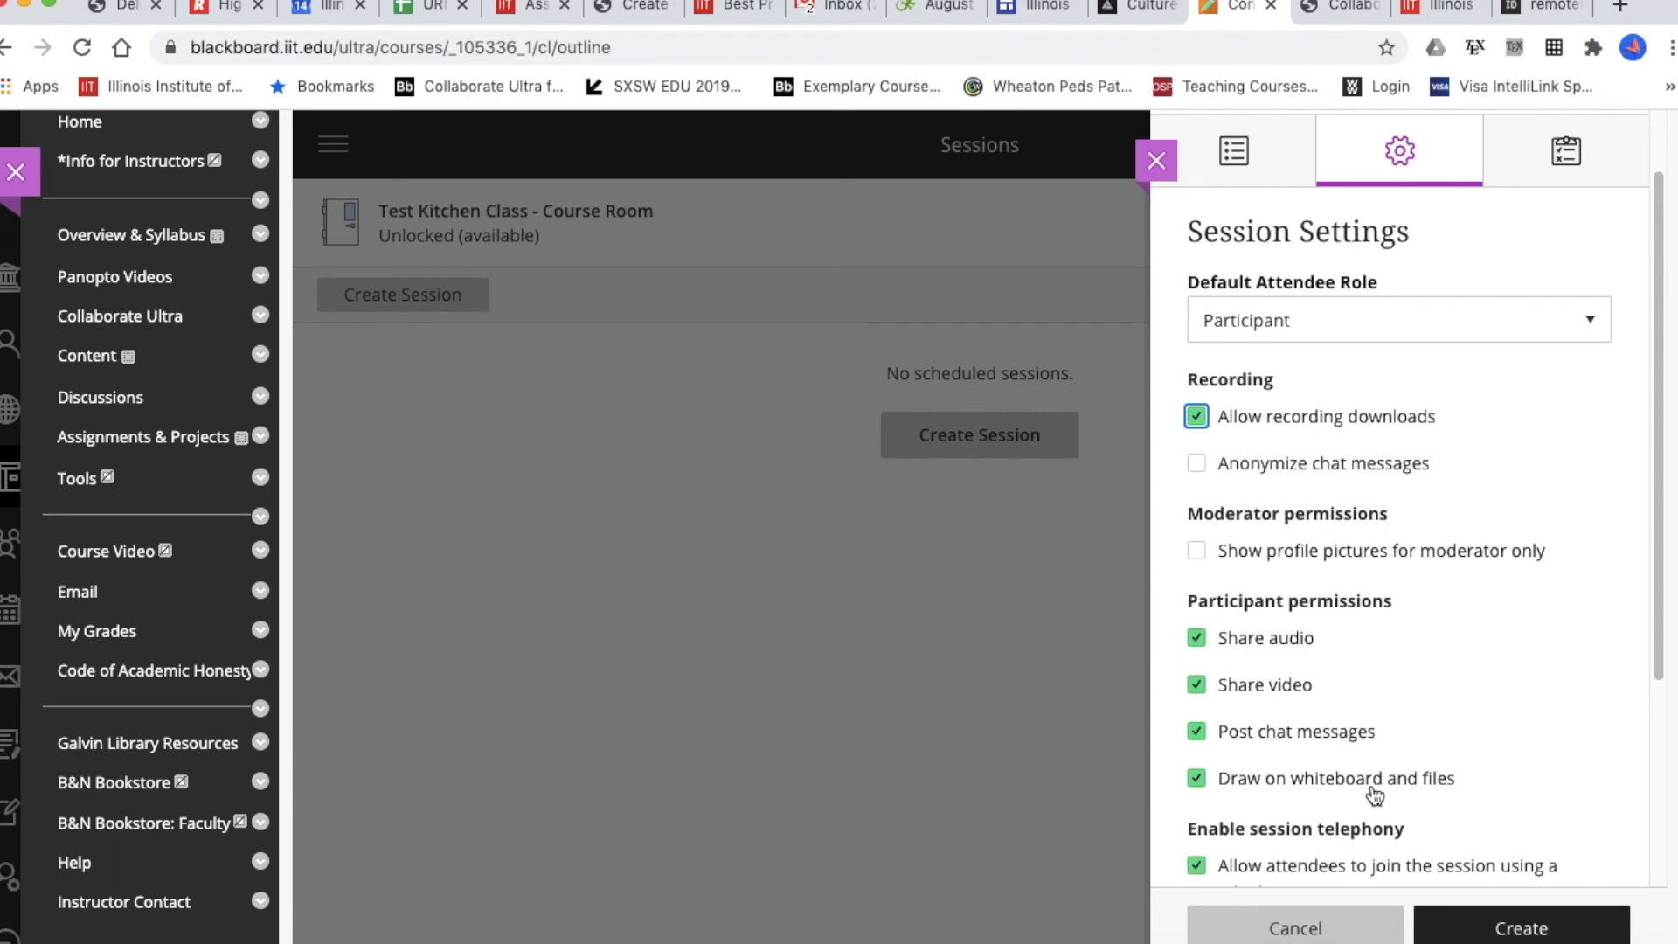
pyautogui.moveTo(1659, 637); pyautogui.dragTo(1651, 721)
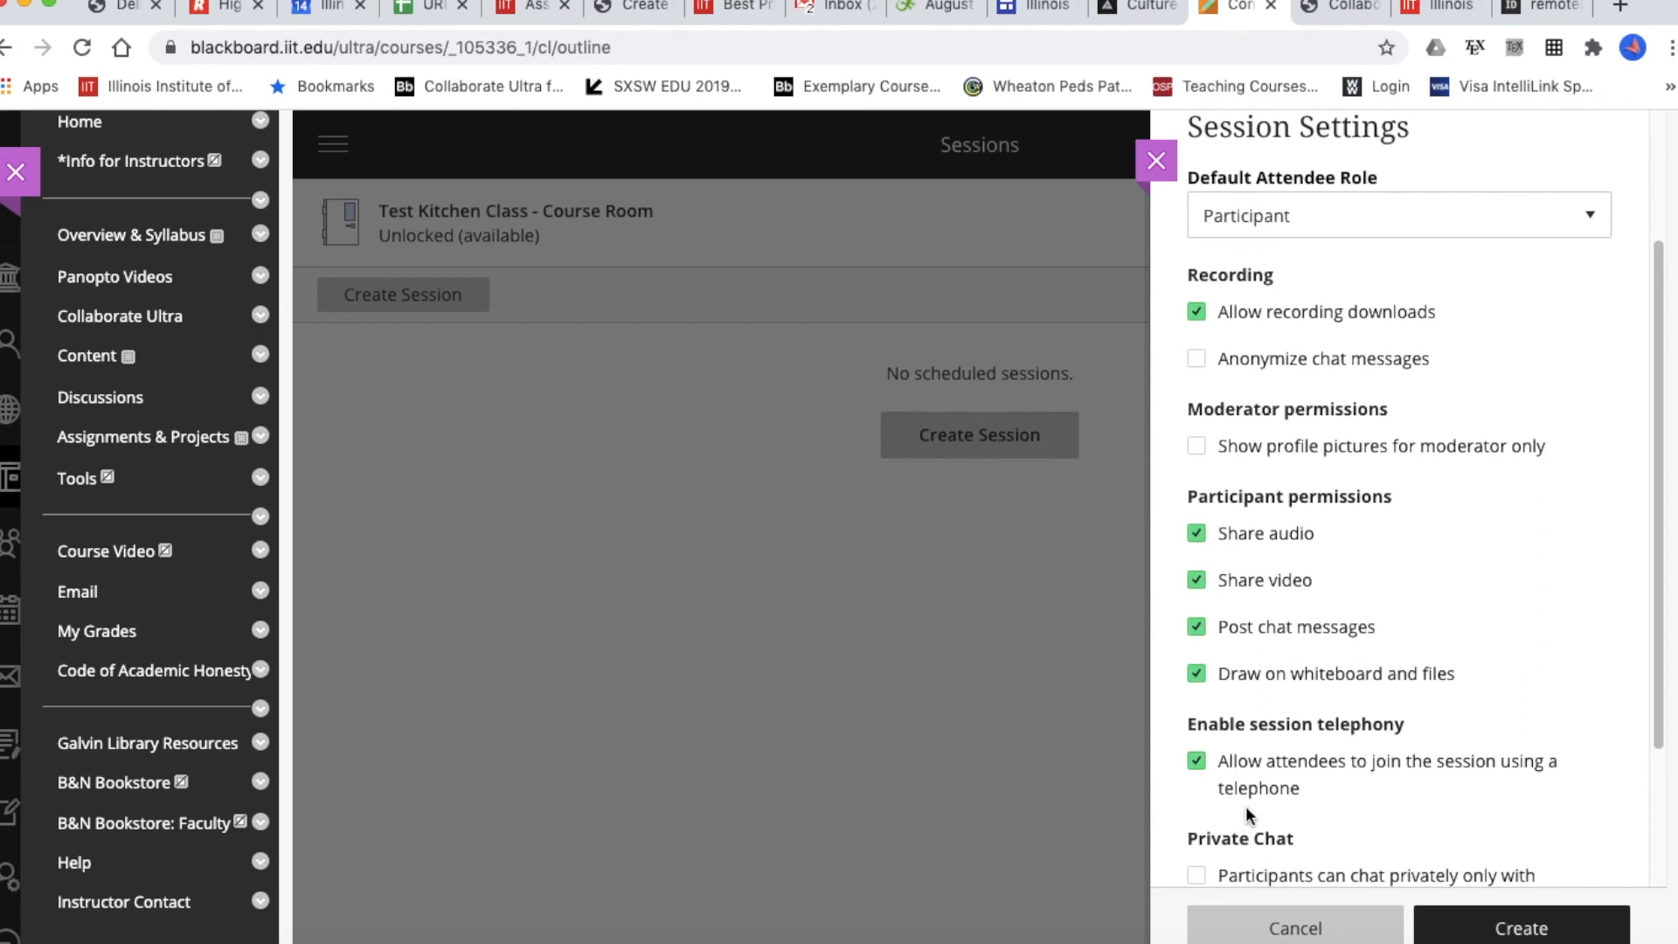
pyautogui.moveTo(1656, 731); pyautogui.dragTo(1652, 900)
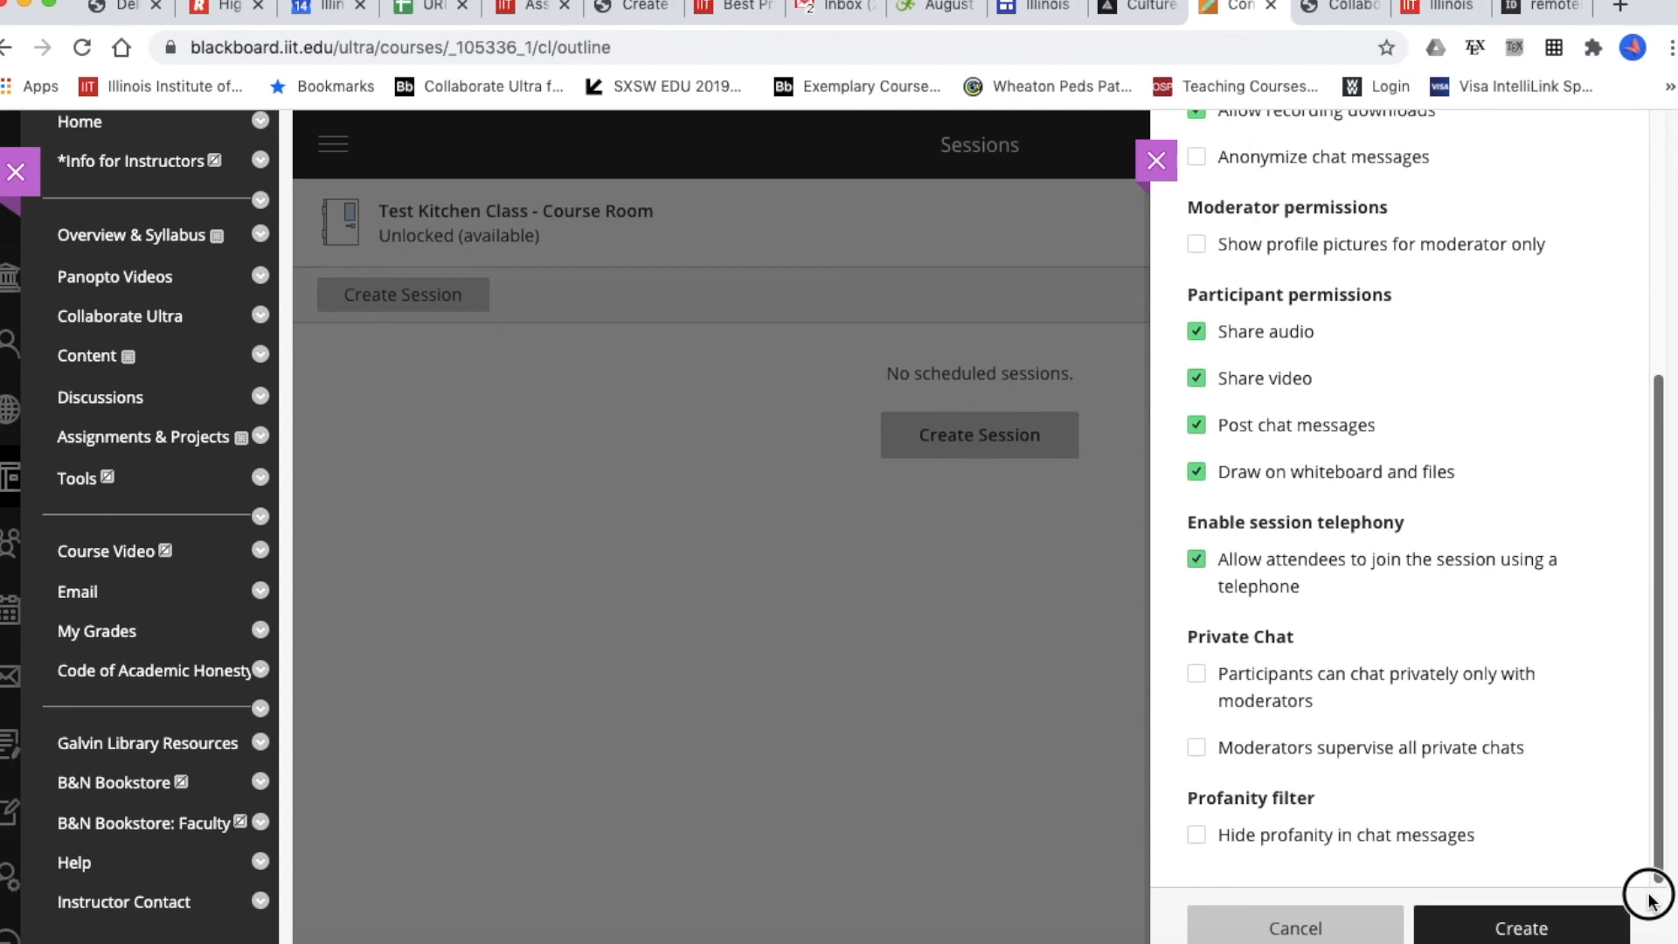
pyautogui.moveTo(1648, 896); pyautogui.dragTo(1591, 431)
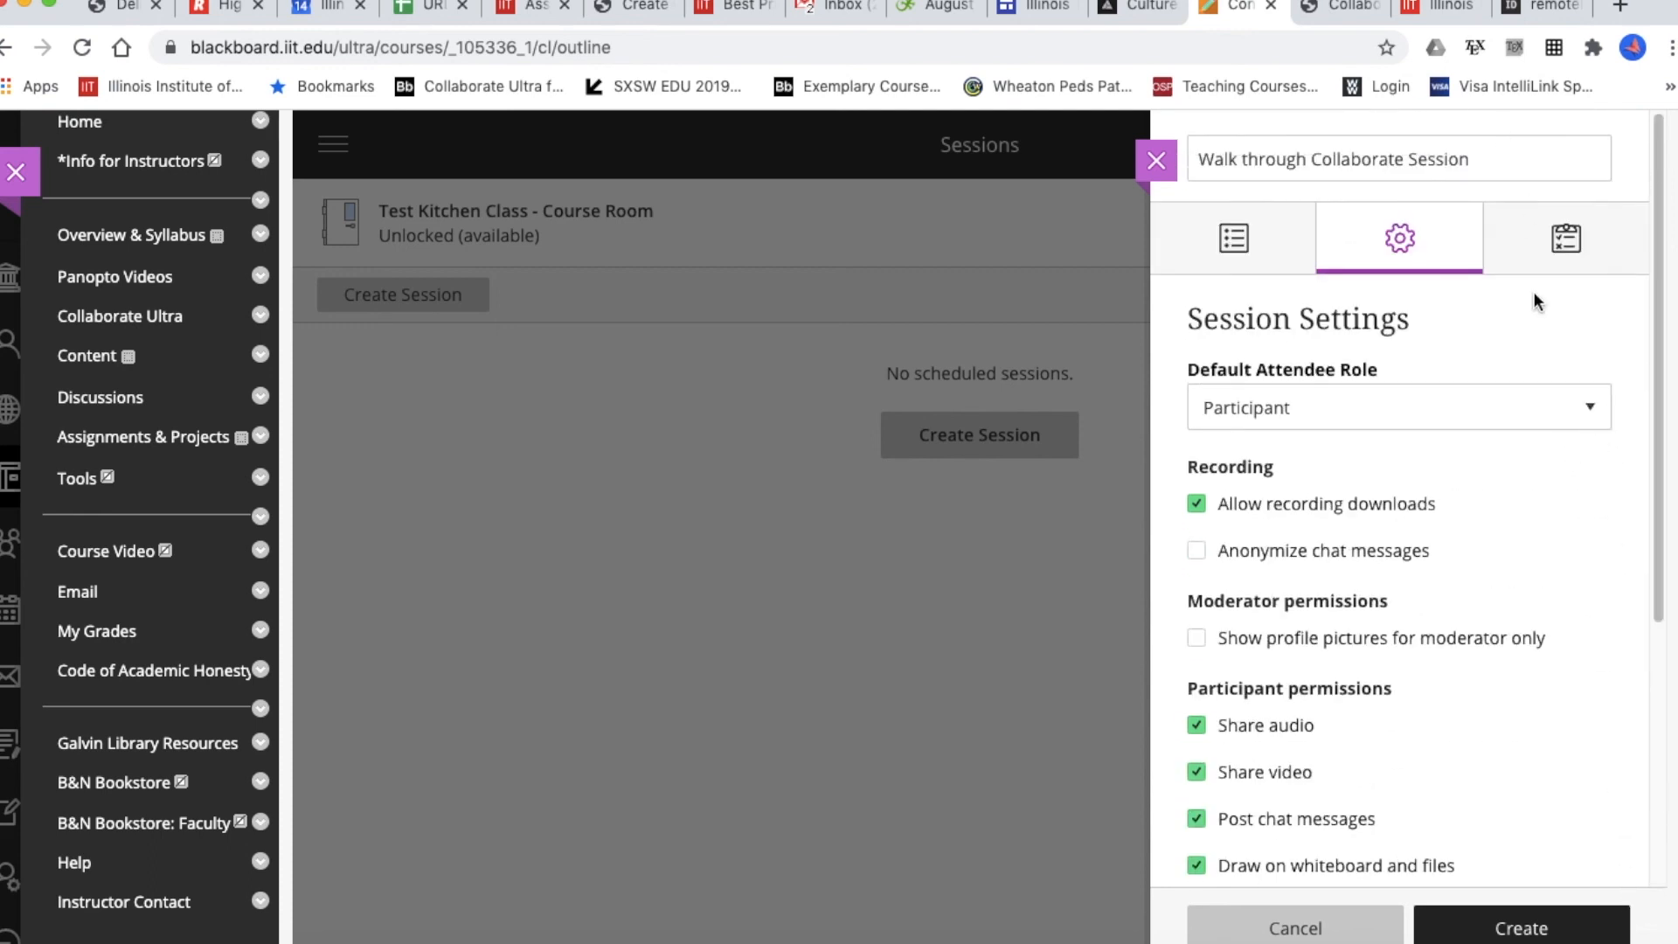
# - Share attendance information with the LMS and mark attendees absent after 12 minutes
pyautogui.click(1563, 245)
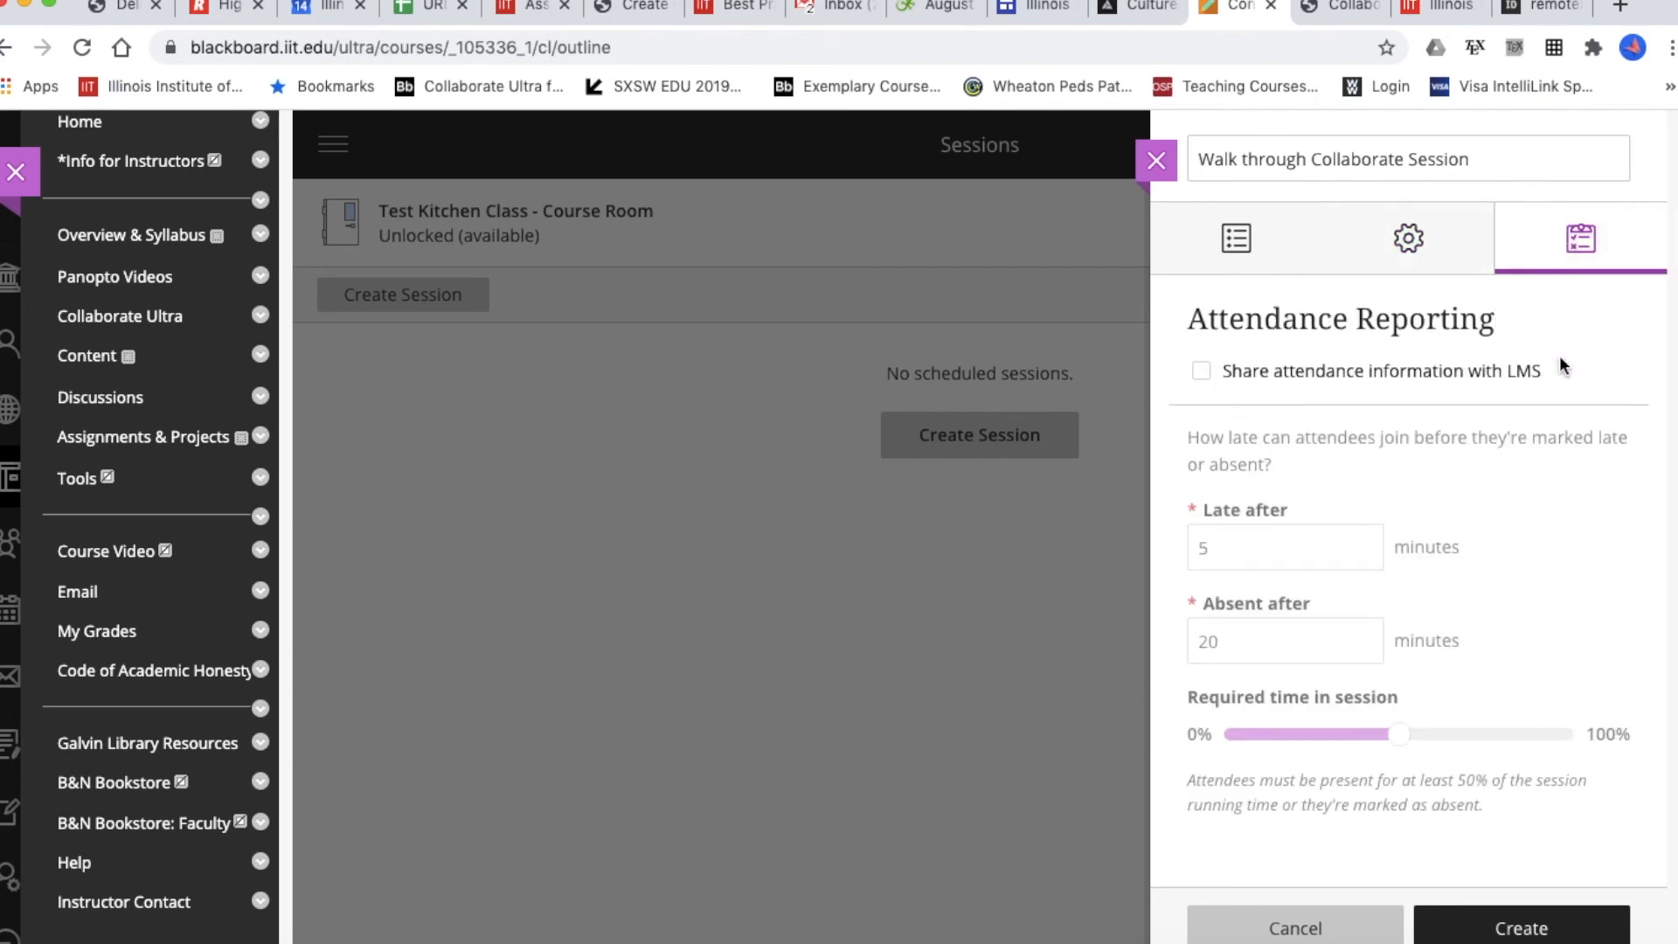
pyautogui.click(1199, 374)
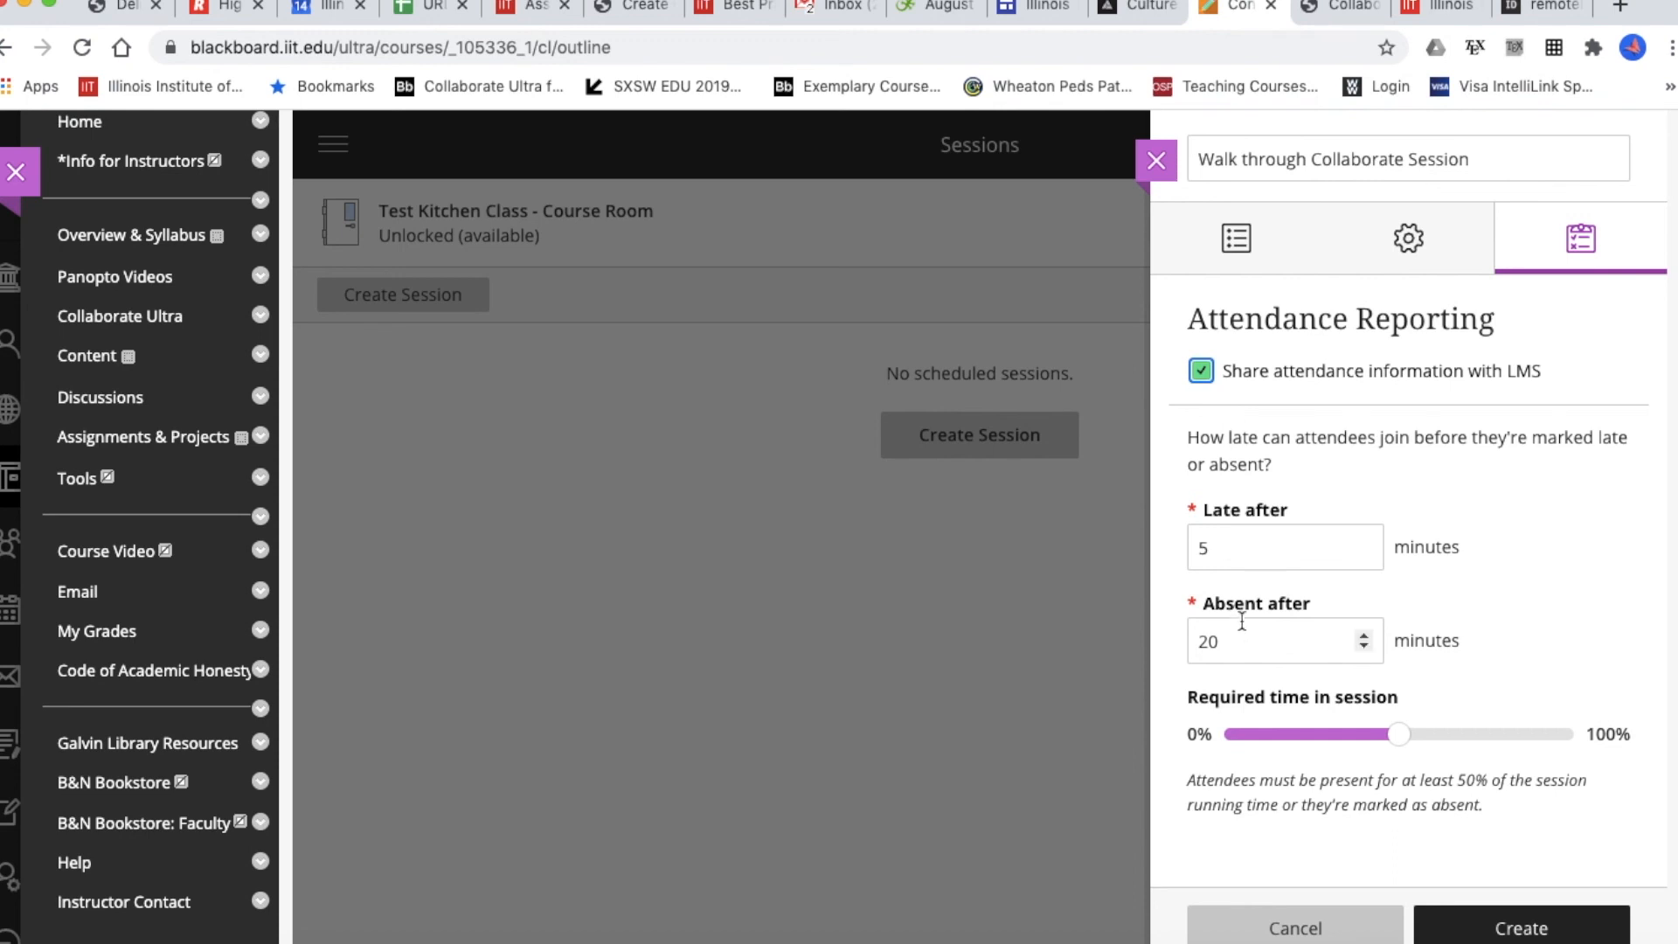
pyautogui.click(1362, 648)
pyautogui.click(1364, 636)
pyautogui.click(1364, 636)
pyautogui.click(1364, 636)
pyautogui.click(1365, 637)
pyautogui.click(1364, 636)
pyautogui.click(1364, 648)
pyautogui.click(1364, 649)
pyautogui.click(1365, 648)
pyautogui.click(1365, 648)
pyautogui.click(1364, 648)
pyautogui.click(1365, 649)
pyautogui.click(1364, 649)
pyautogui.click(1364, 649)
pyautogui.click(1365, 649)
pyautogui.click(1364, 649)
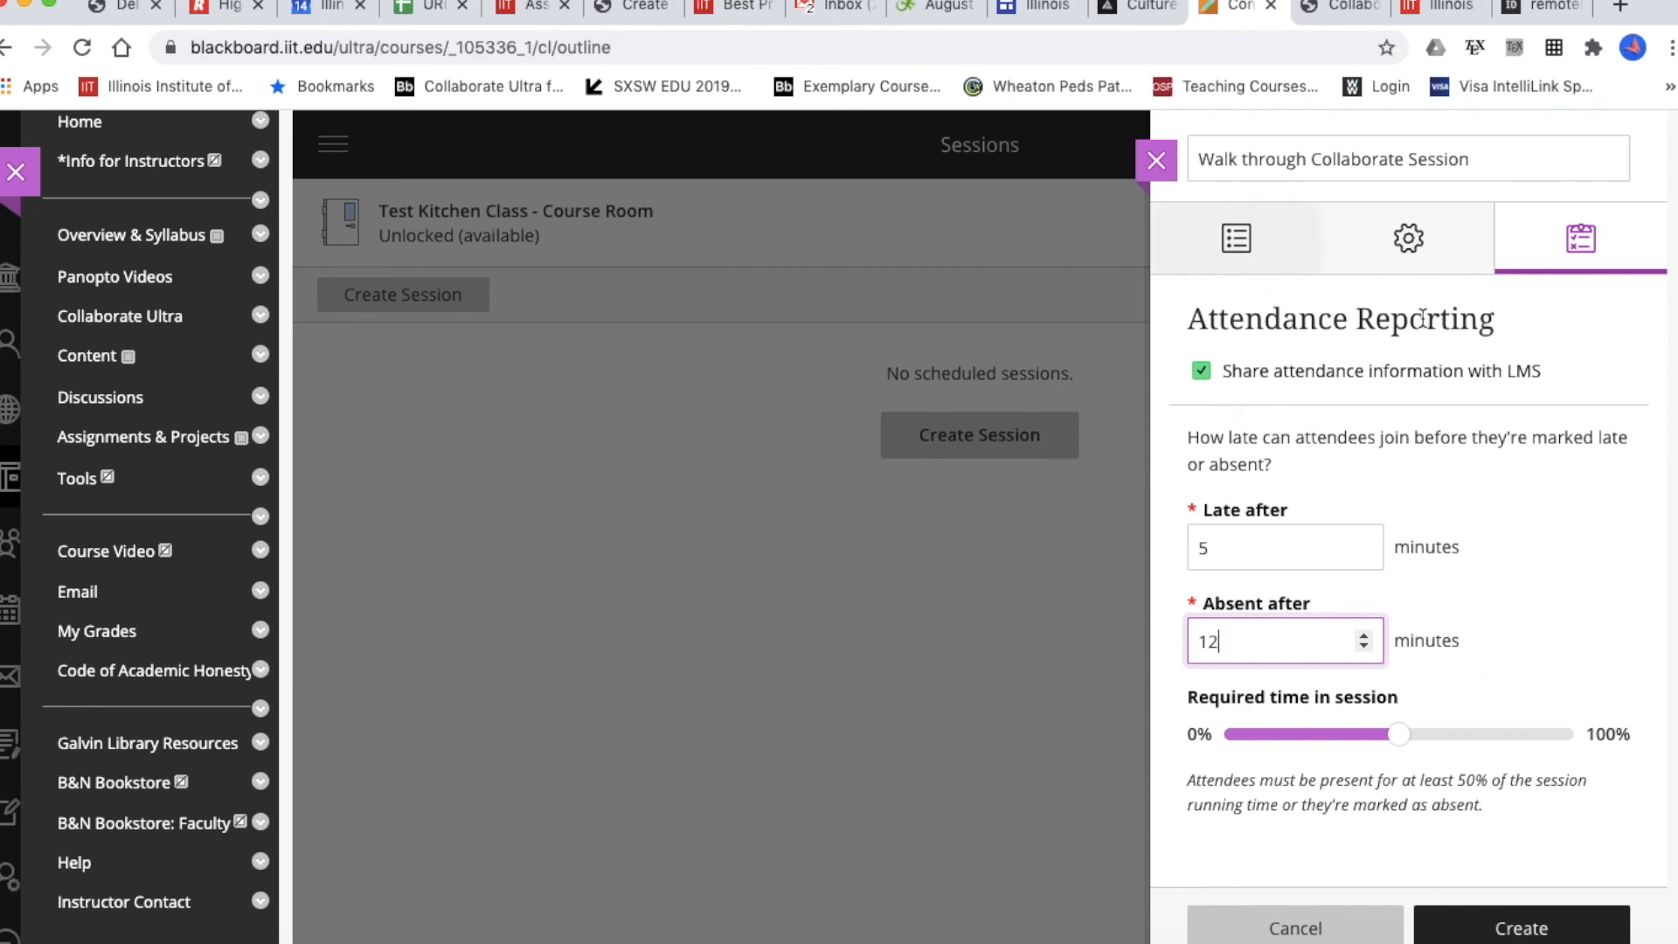
# - Create the configured session and join it from the sessions list
pyautogui.click(1516, 928)
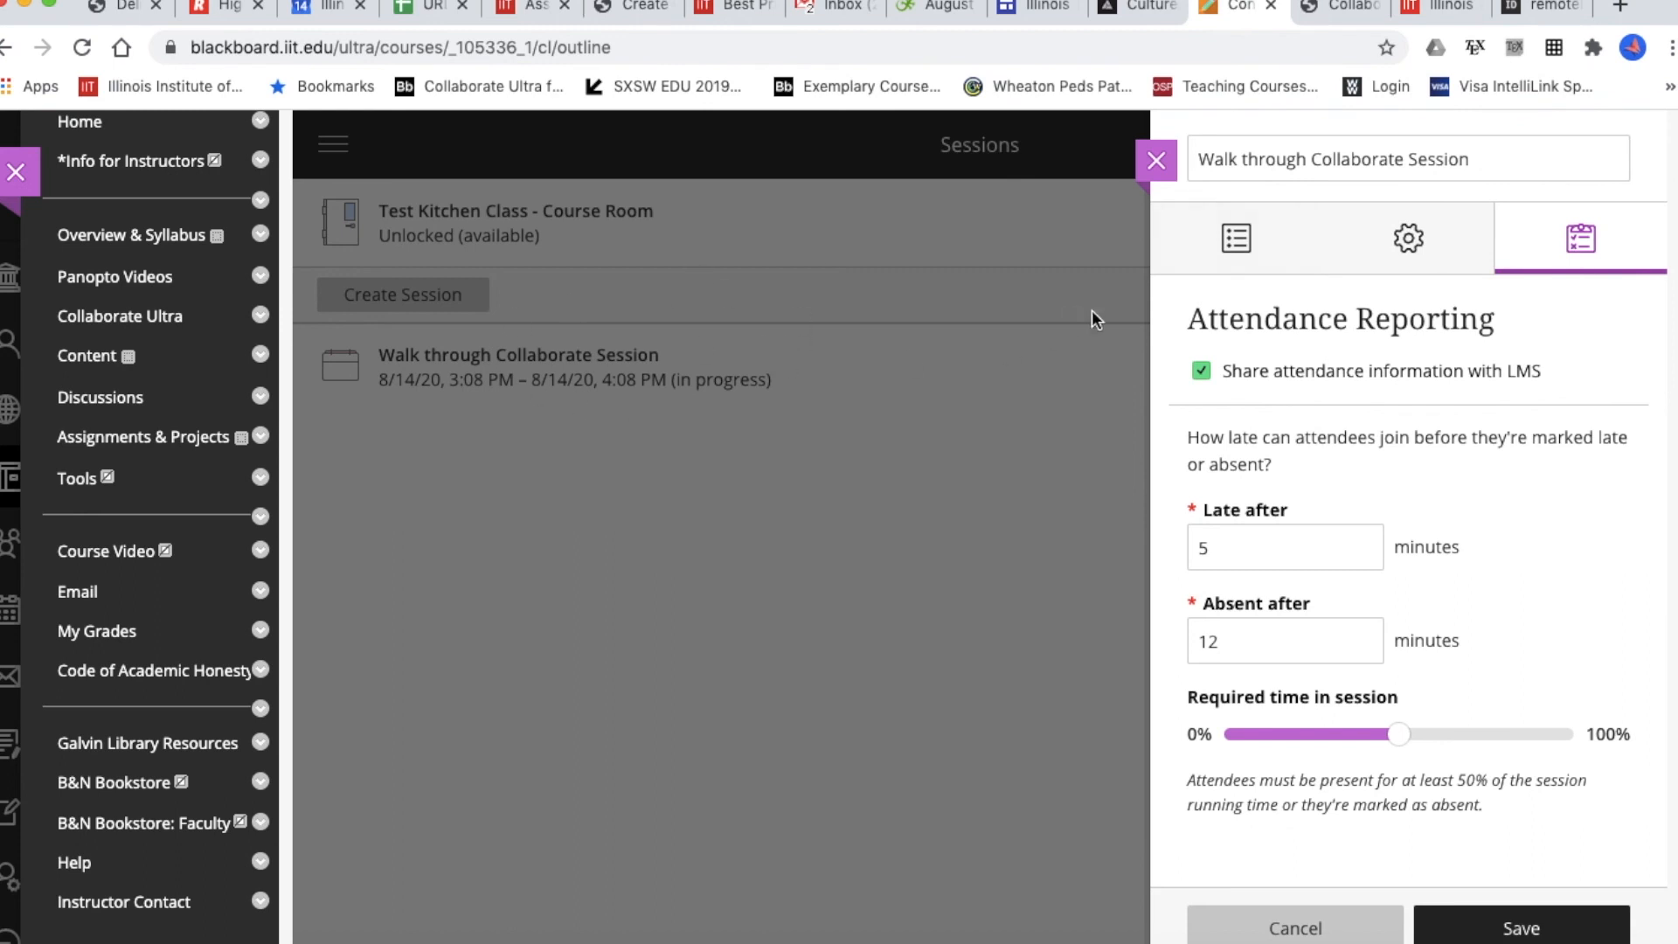
pyautogui.click(1154, 162)
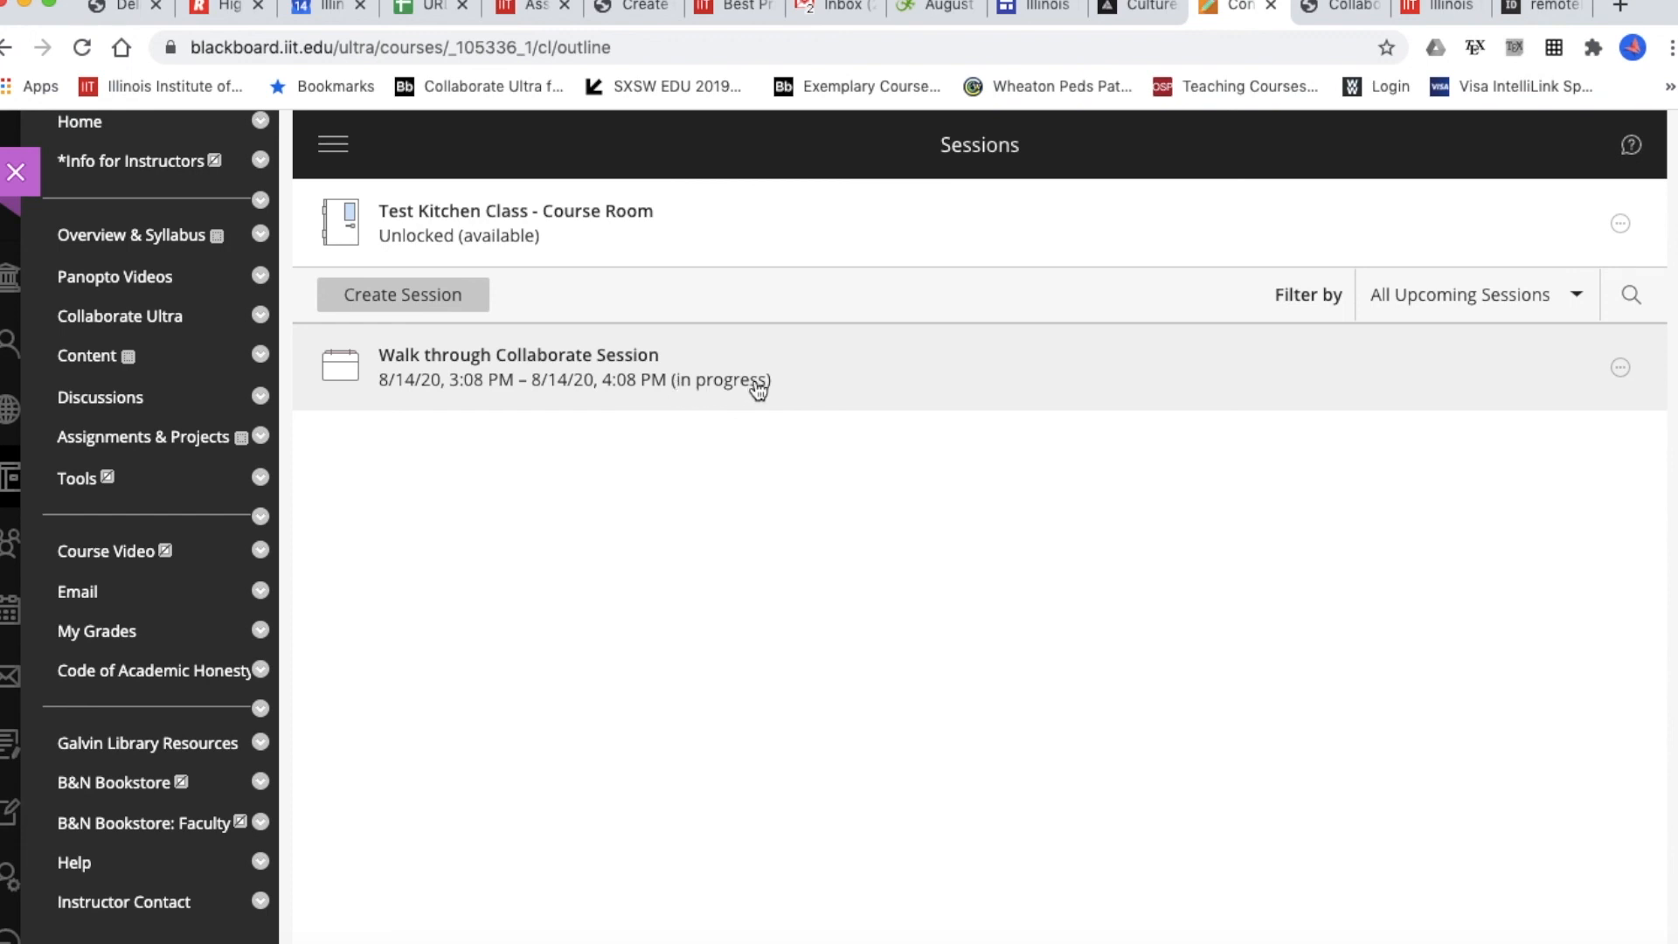
pyautogui.click(1621, 374)
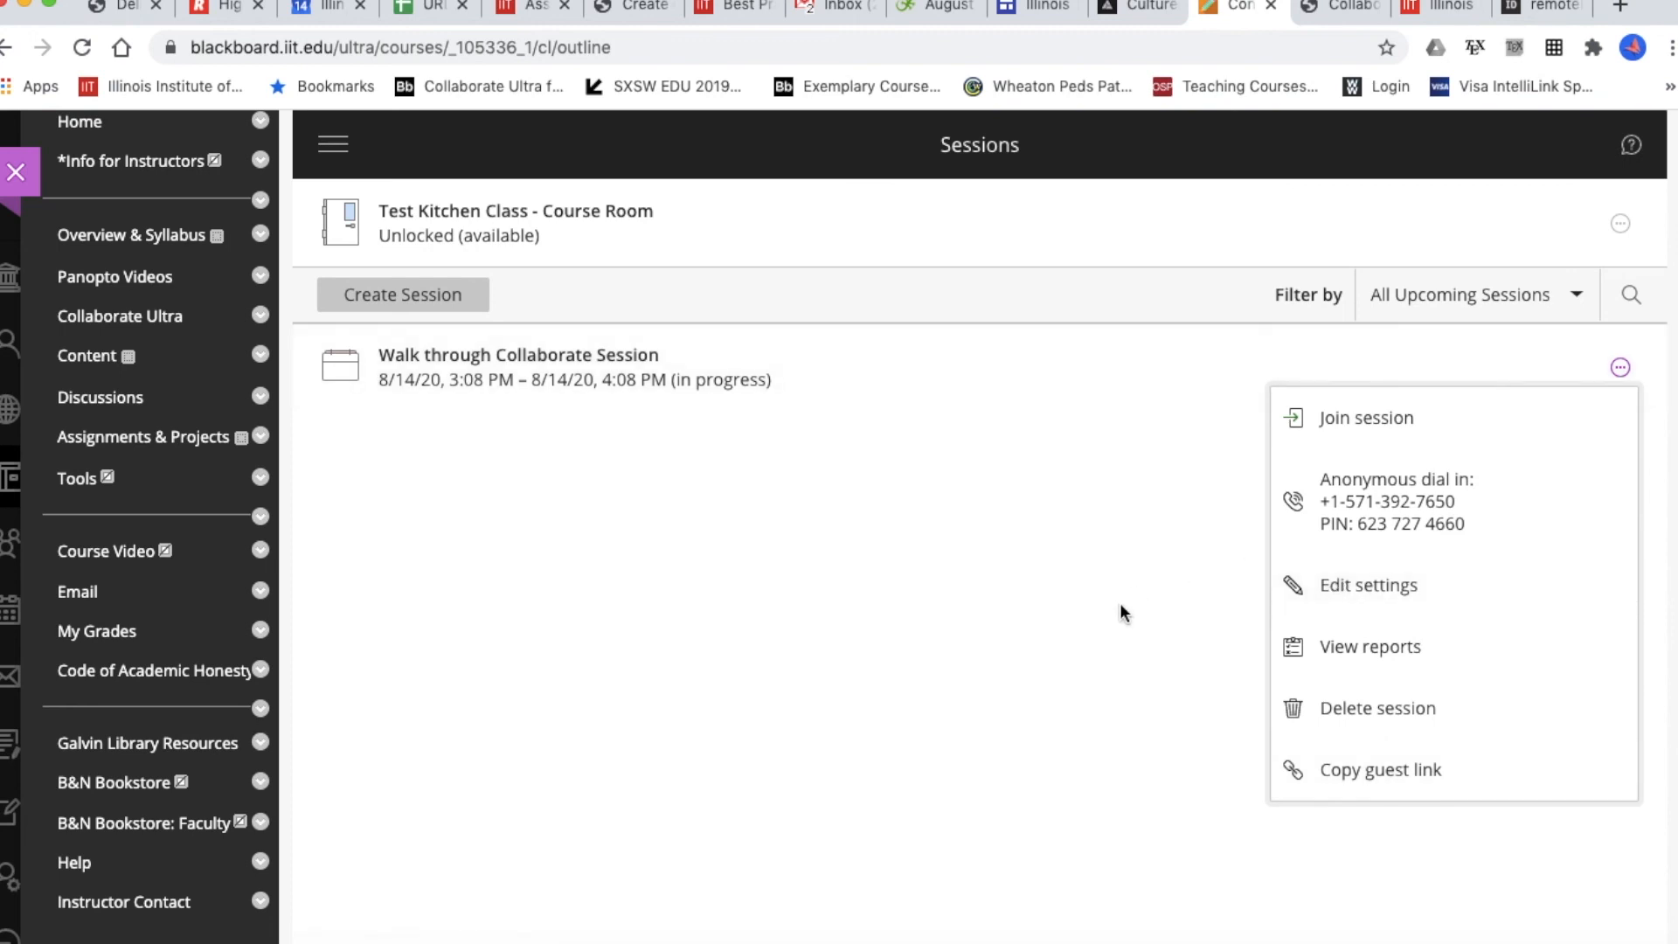
pyautogui.click(1336, 420)
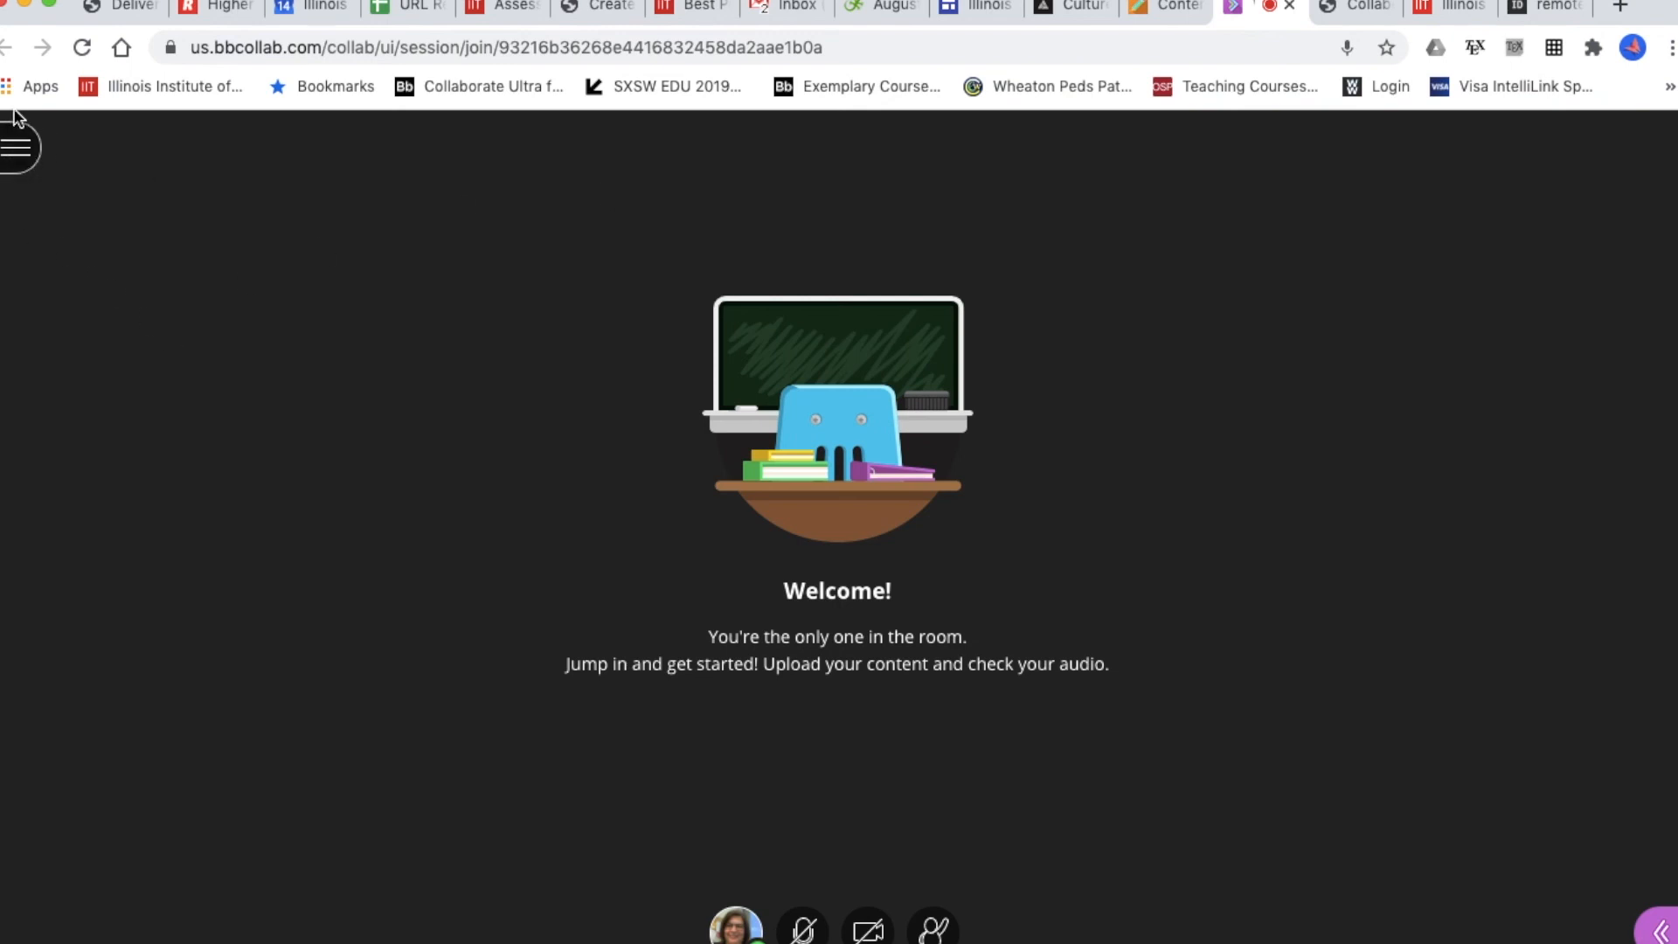
# - View the options in the joined session's menu and look through the Collaborate Ultra Help for Moderators page
pyautogui.click(13, 166)
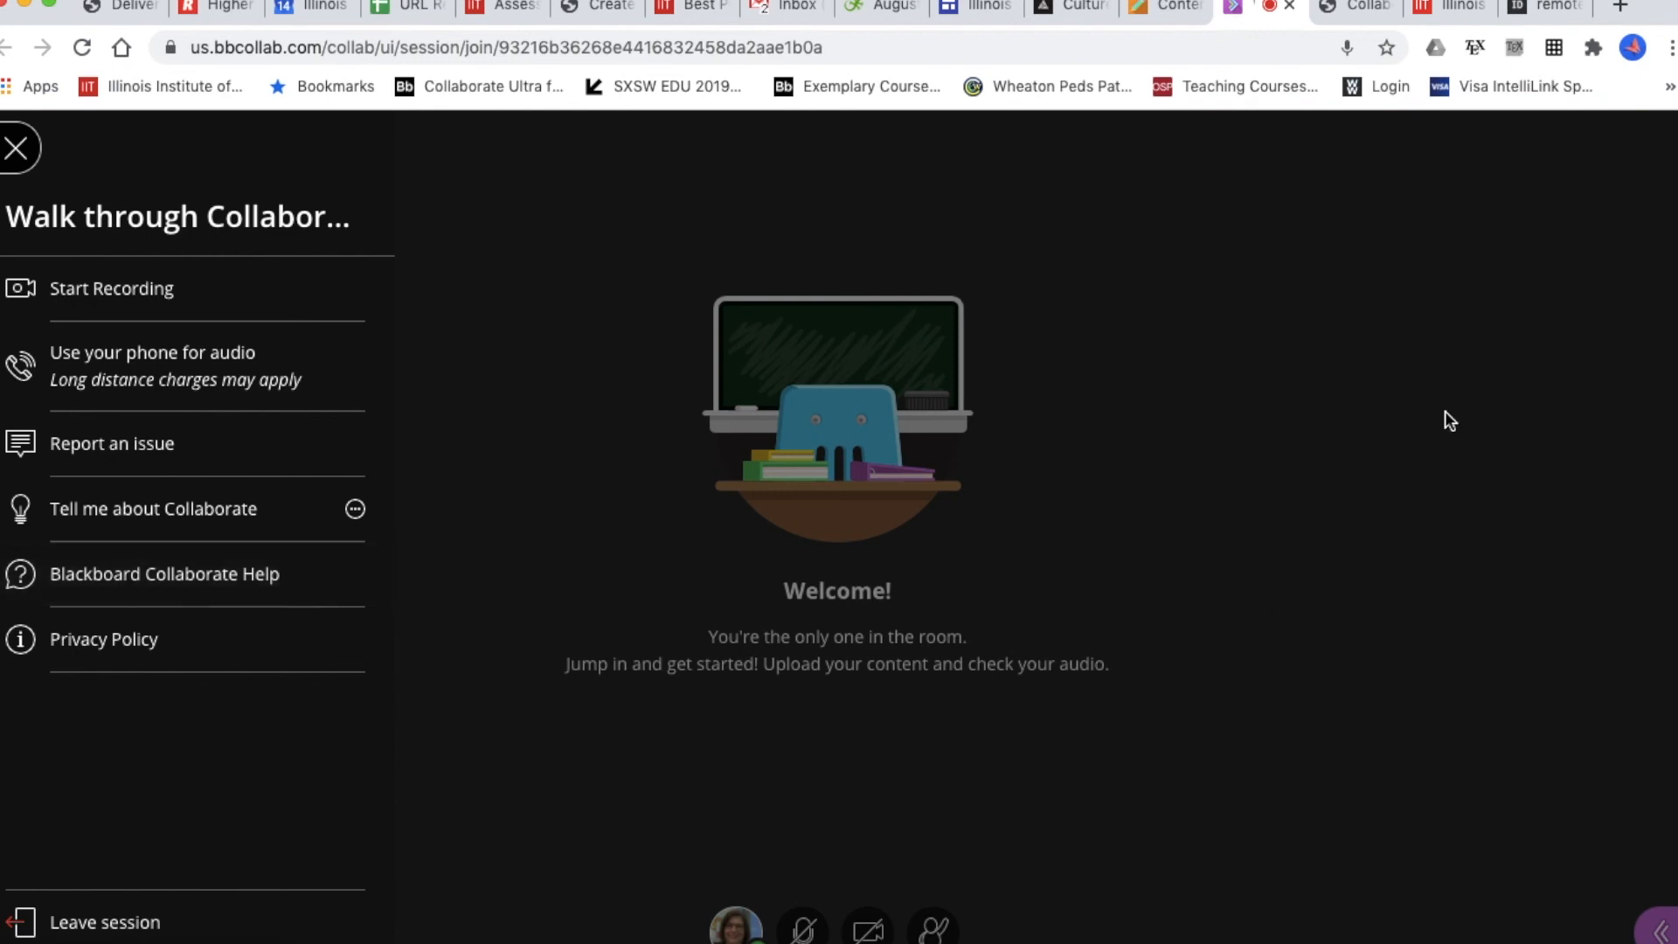
pyautogui.click(1353, 7)
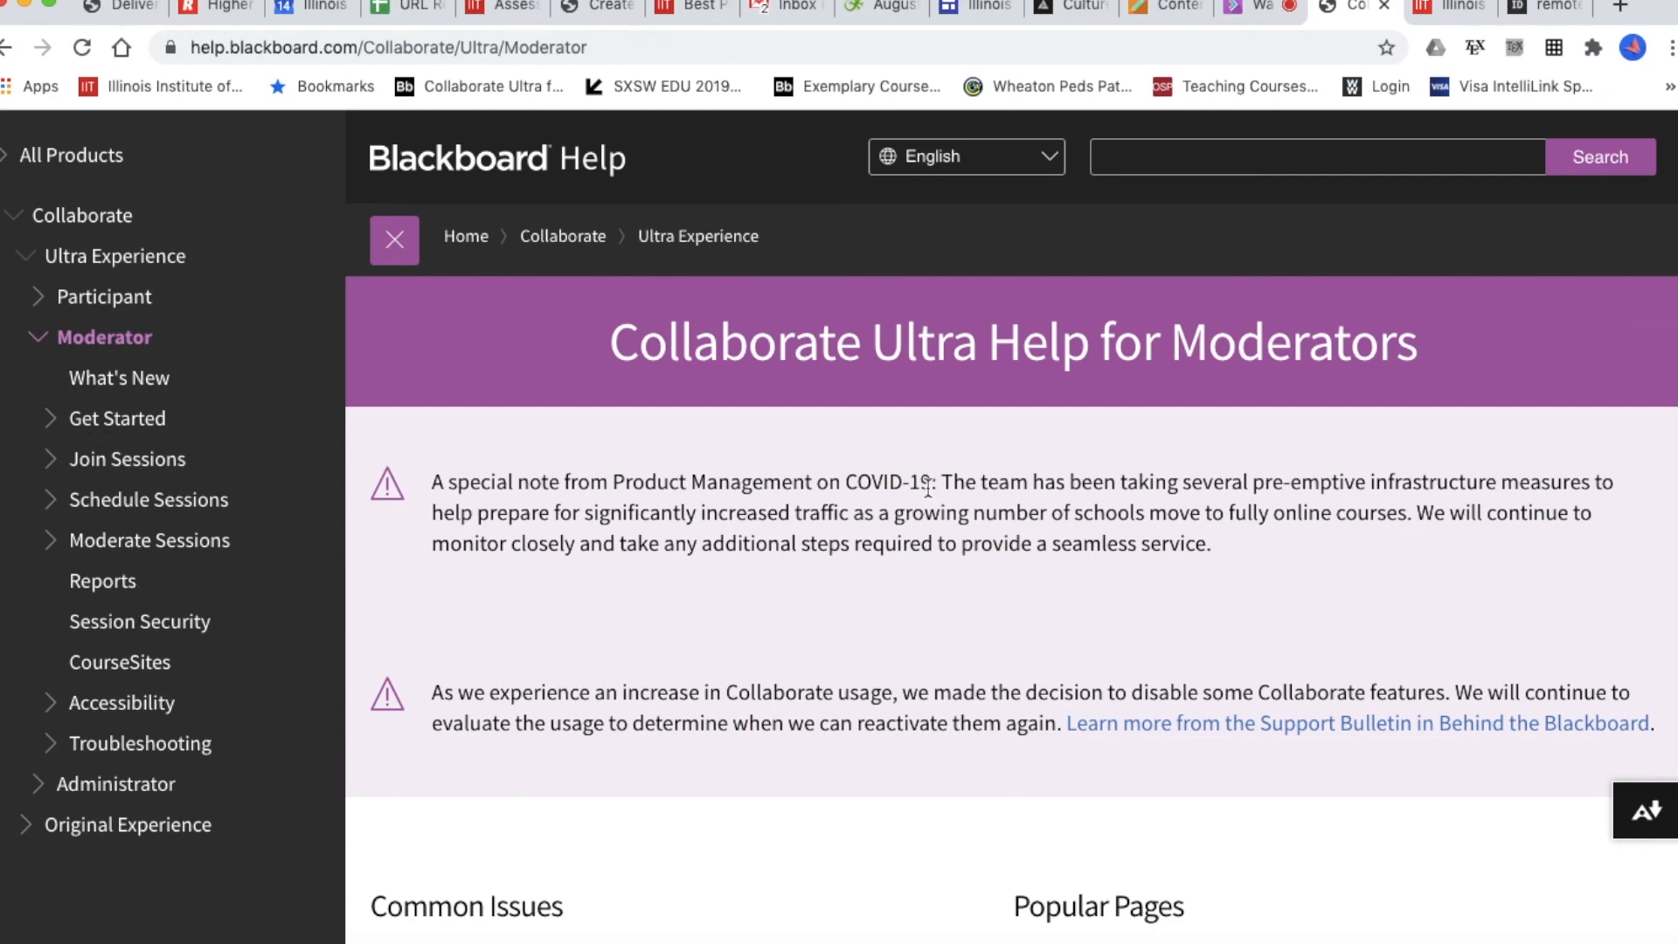
pyautogui.scroll(-5, 1669, 345)
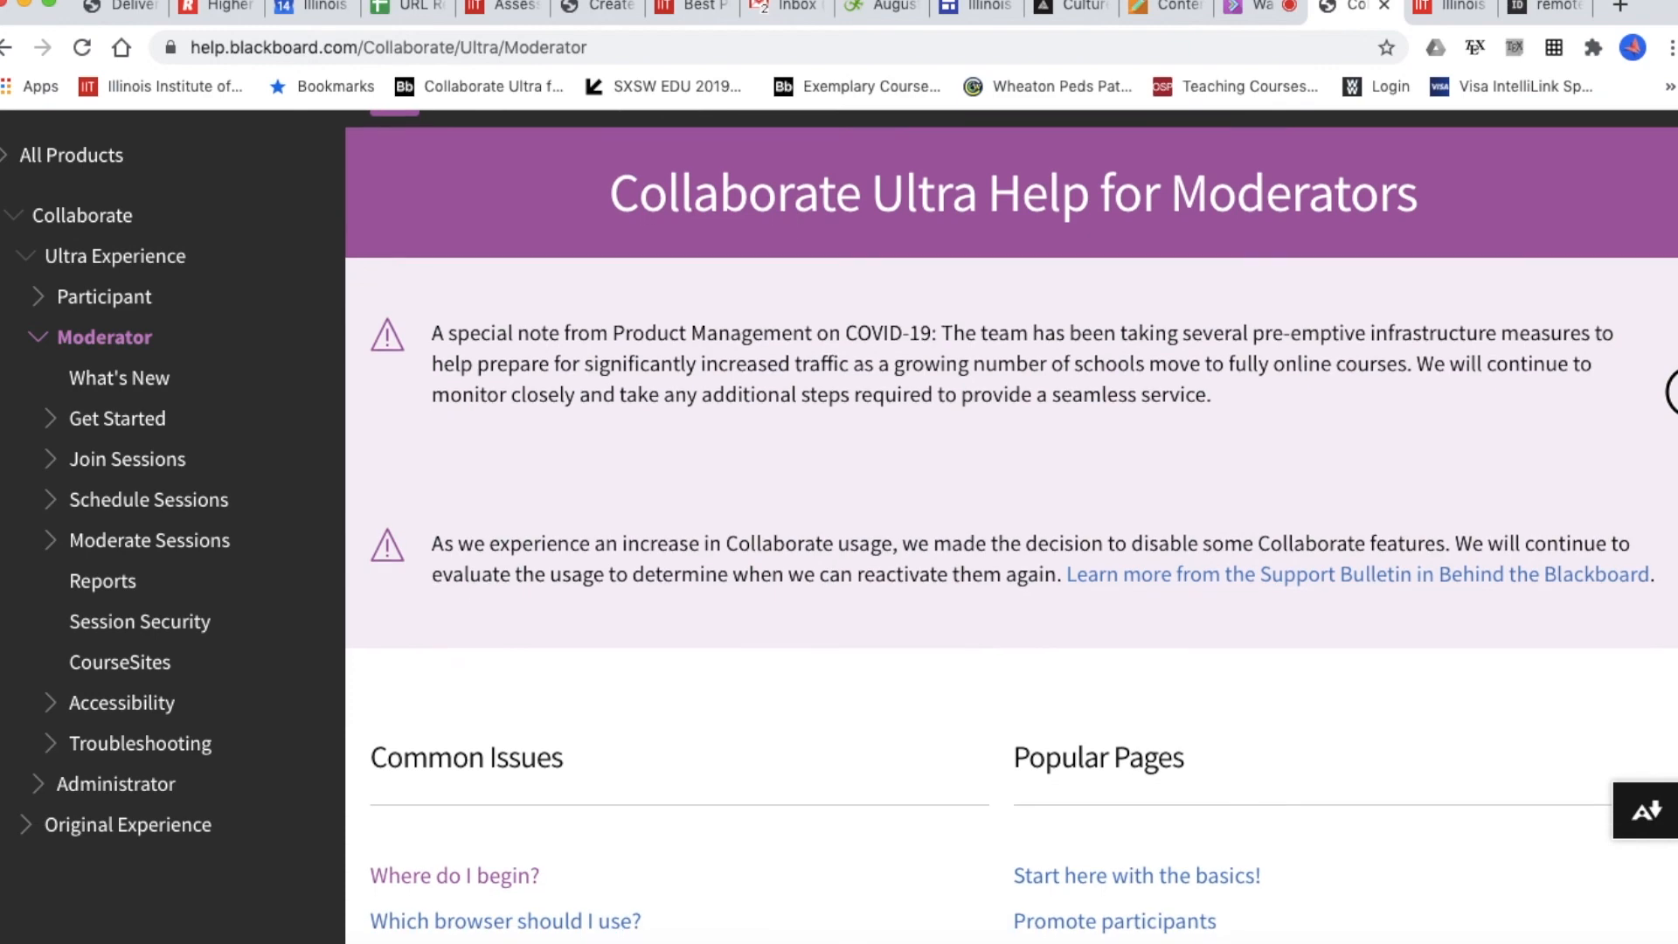
# - Look through the common issues, popular pages and Explore All topics in the moderator help
pyautogui.scroll(-5, 1673, 468)
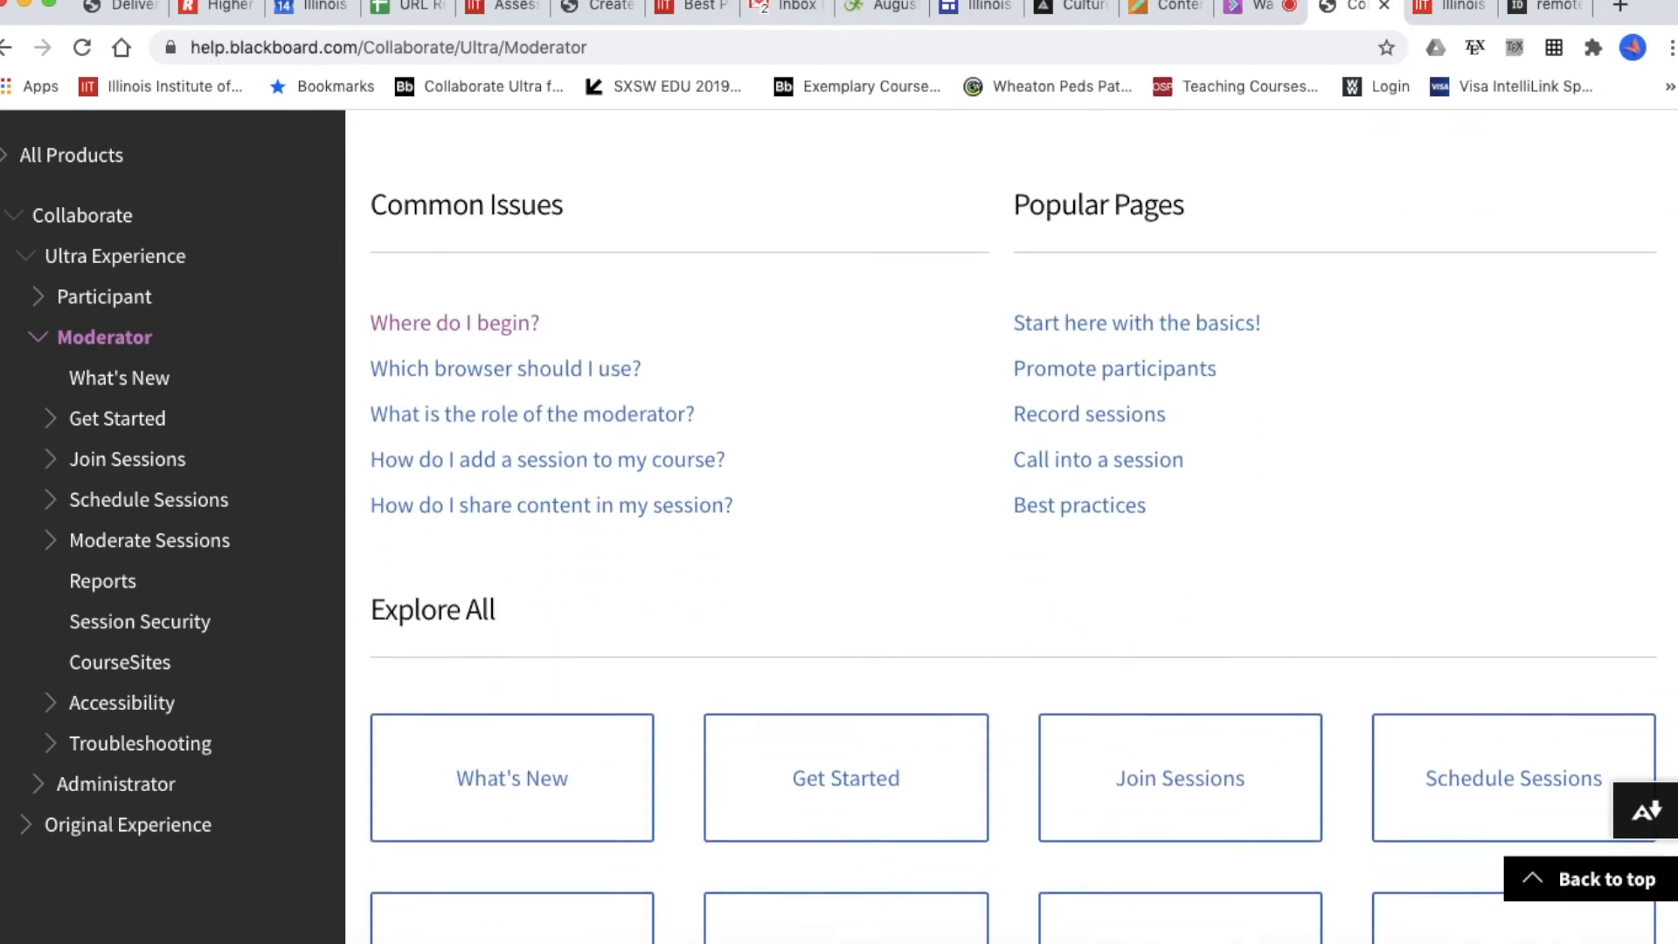
pyautogui.scroll(-5, 1012, 524)
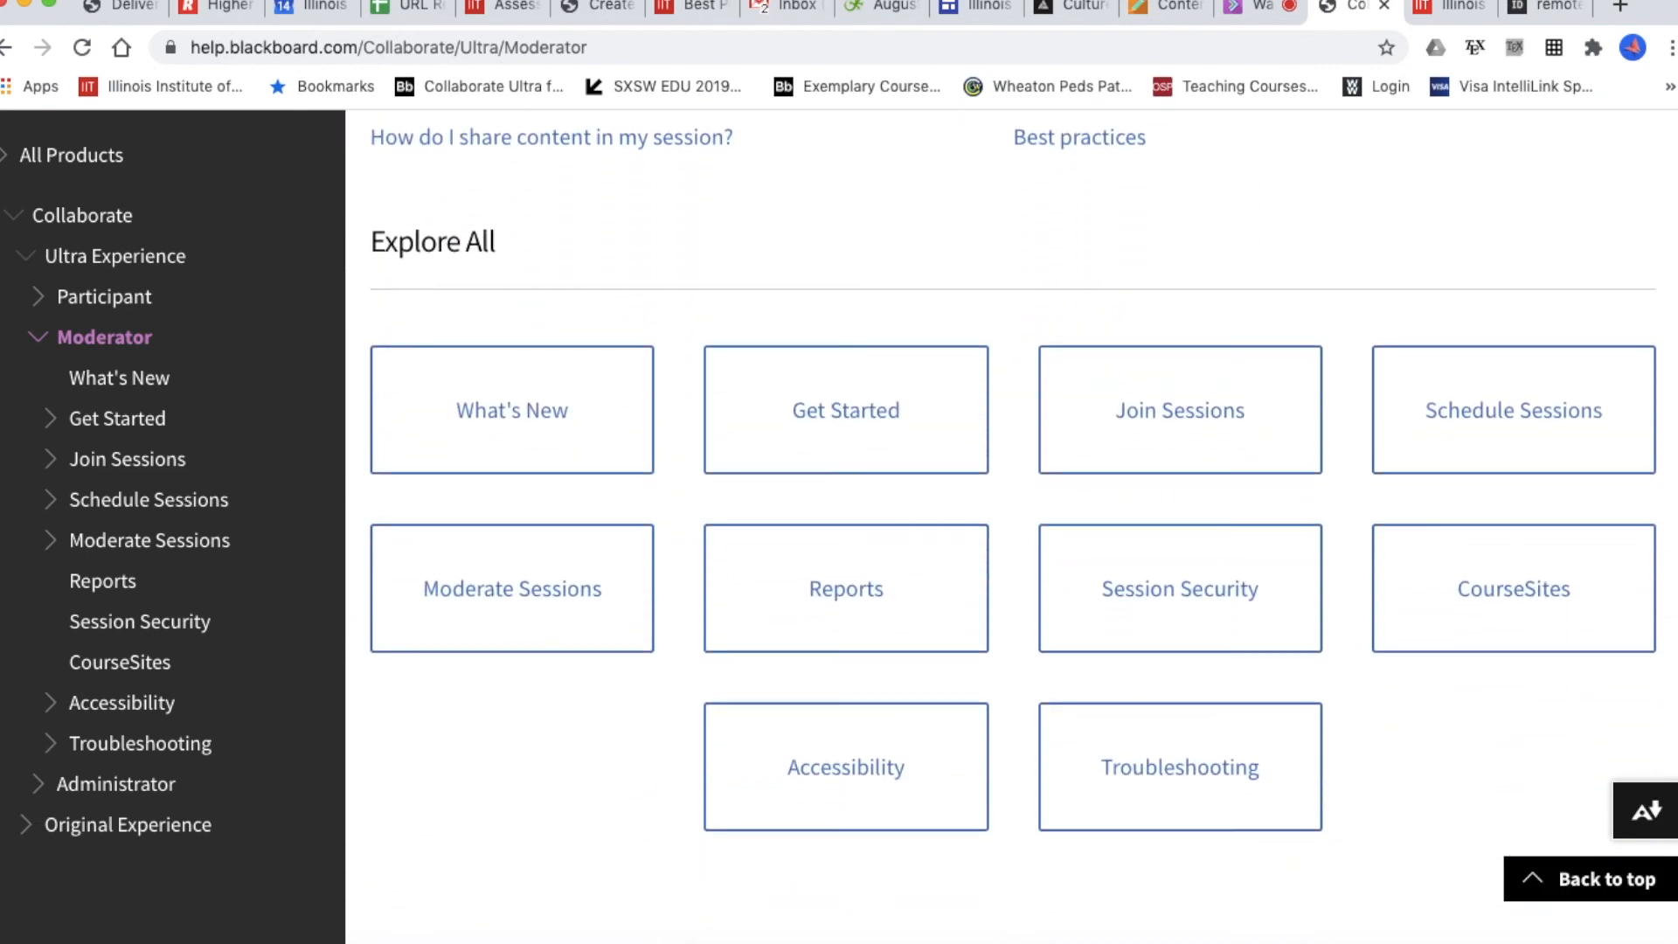
pyautogui.scroll(-2, 1012, 524)
pyautogui.scroll(4, 1012, 524)
pyautogui.scroll(12, 1669, 330)
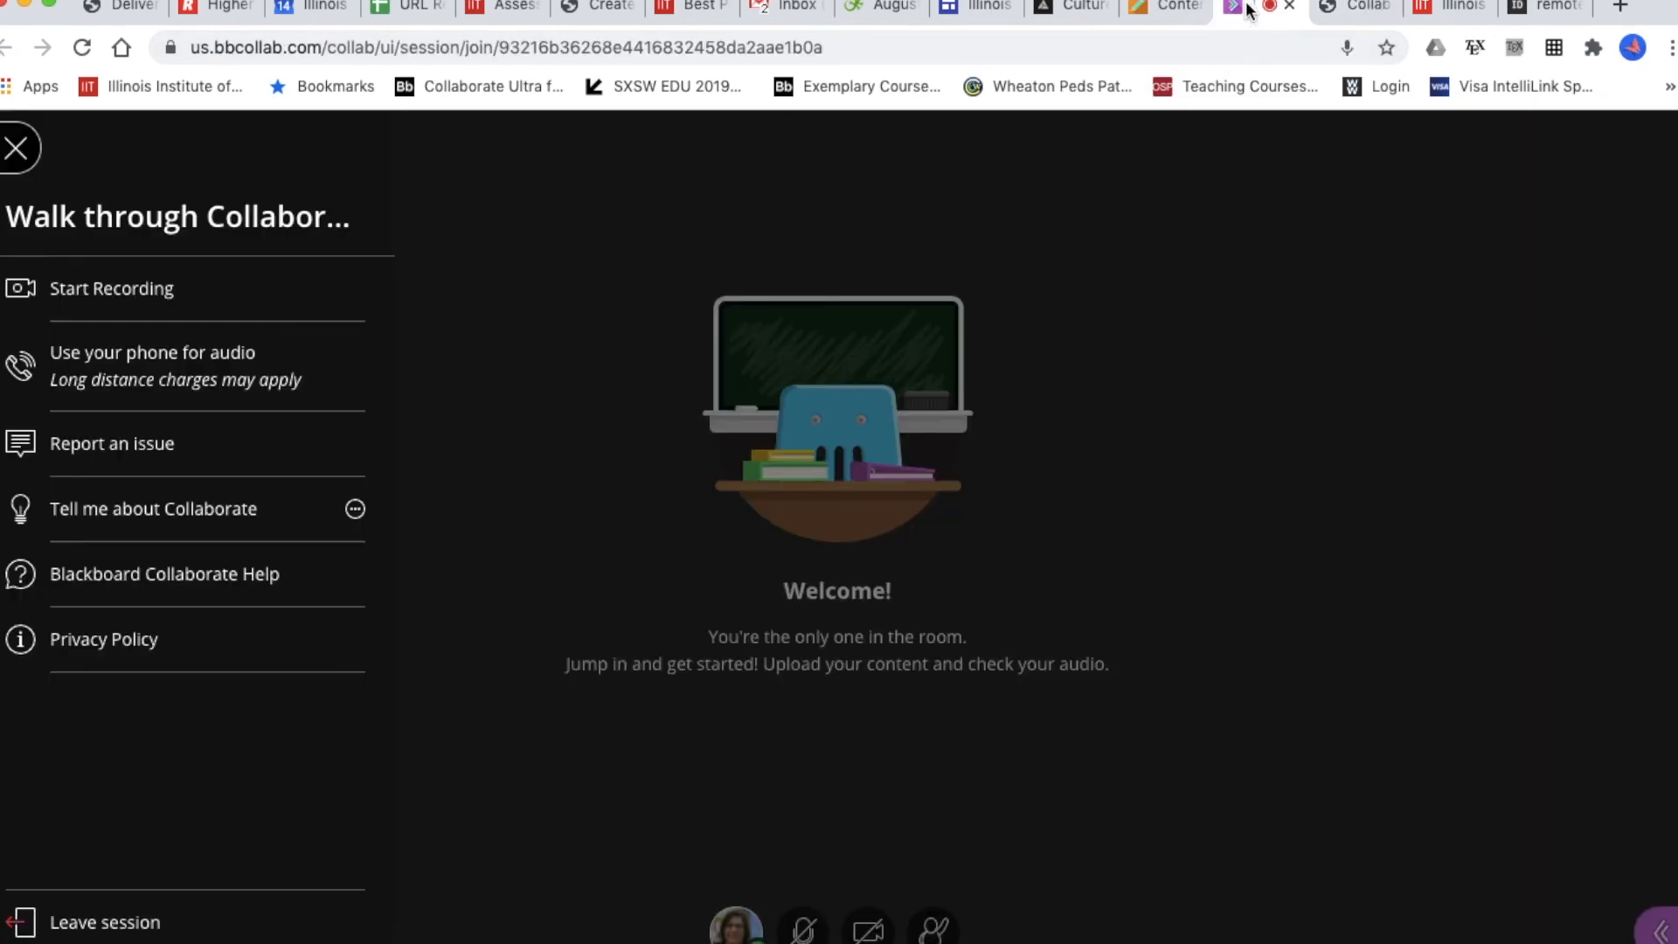
# - Return to the Collaborate session, check its menu for the option to leave the session, and close the menu
pyautogui.click(1251, 7)
pyautogui.click(539, 540)
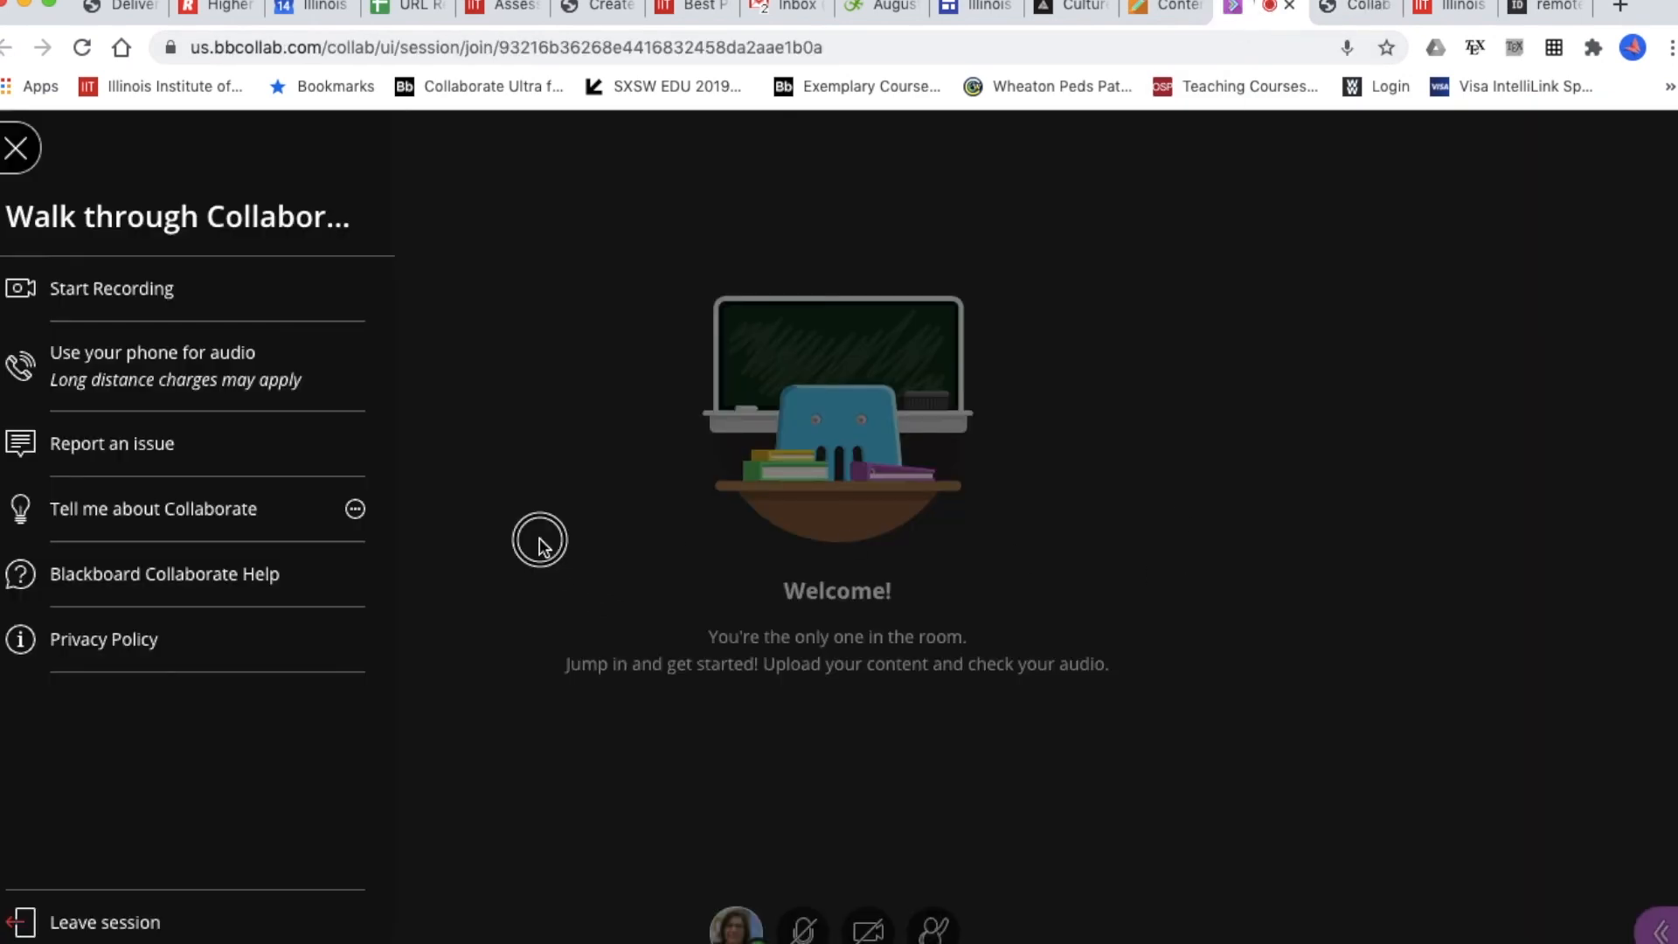
pyautogui.click(531, 537)
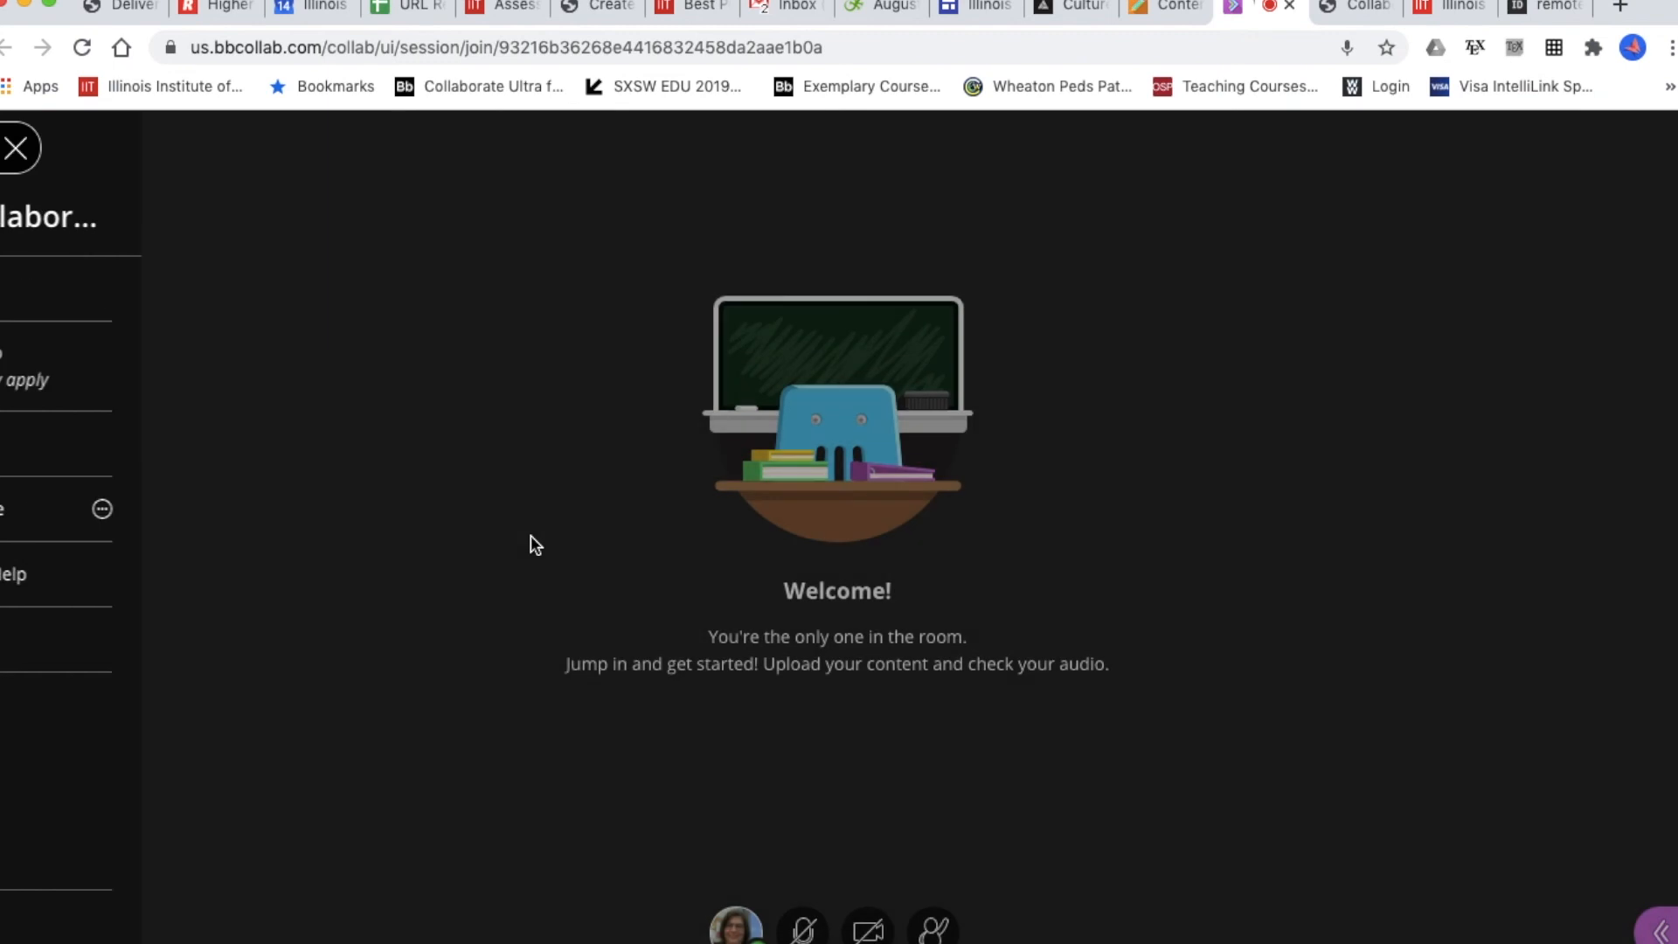
pyautogui.click(9, 163)
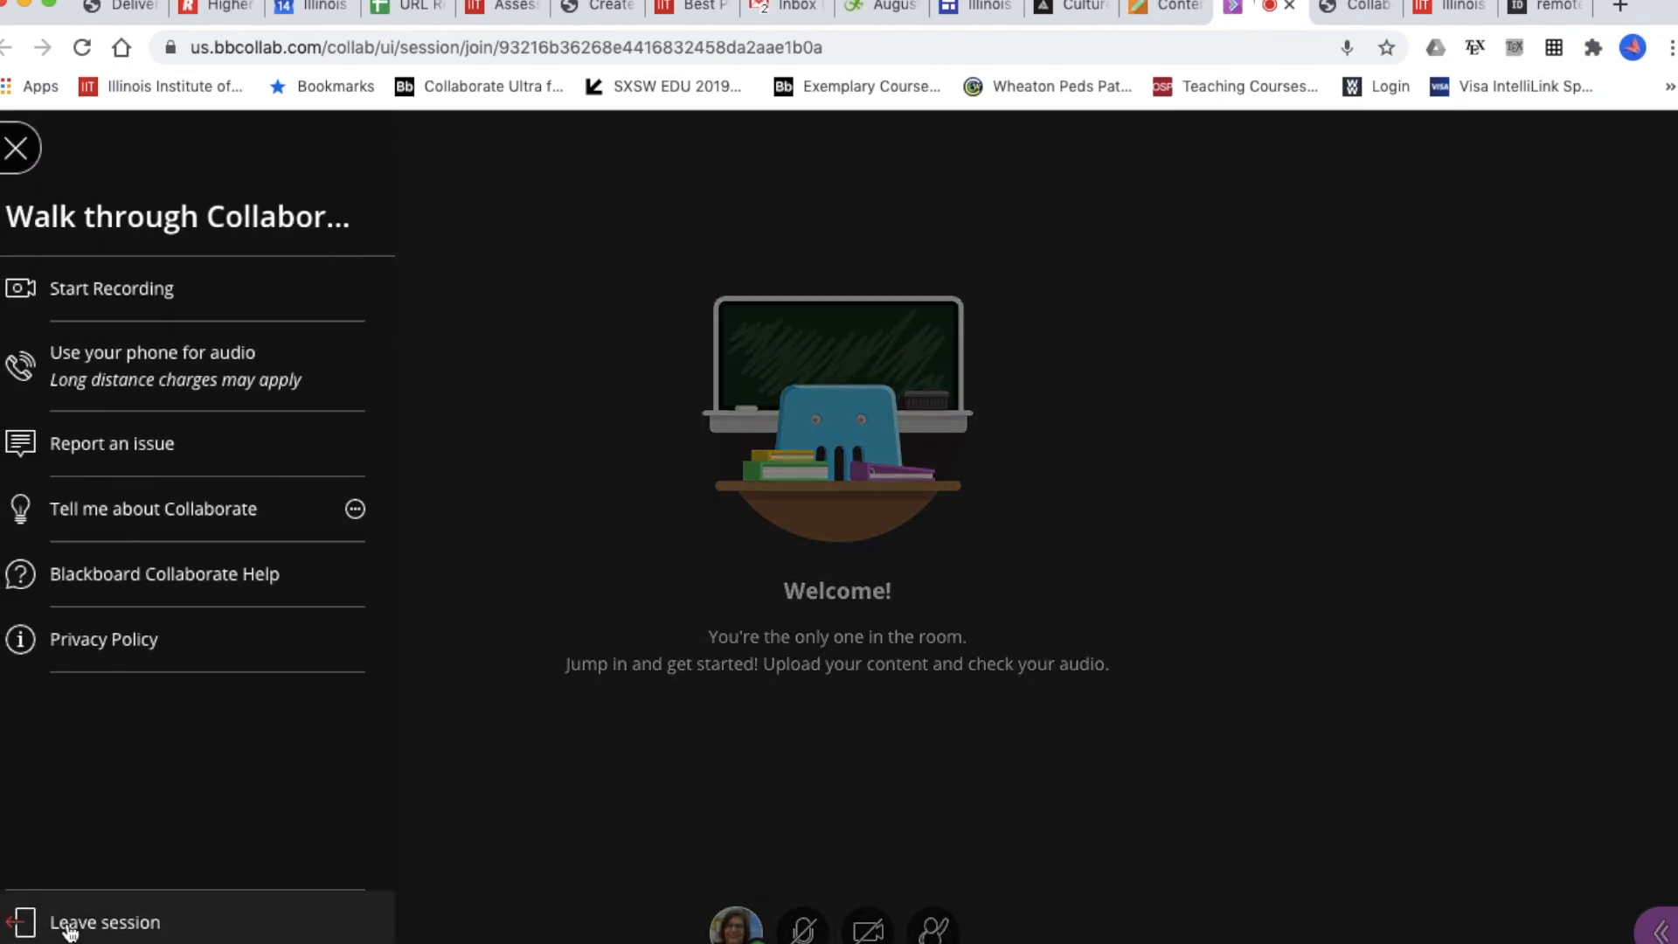
pyautogui.click(480, 549)
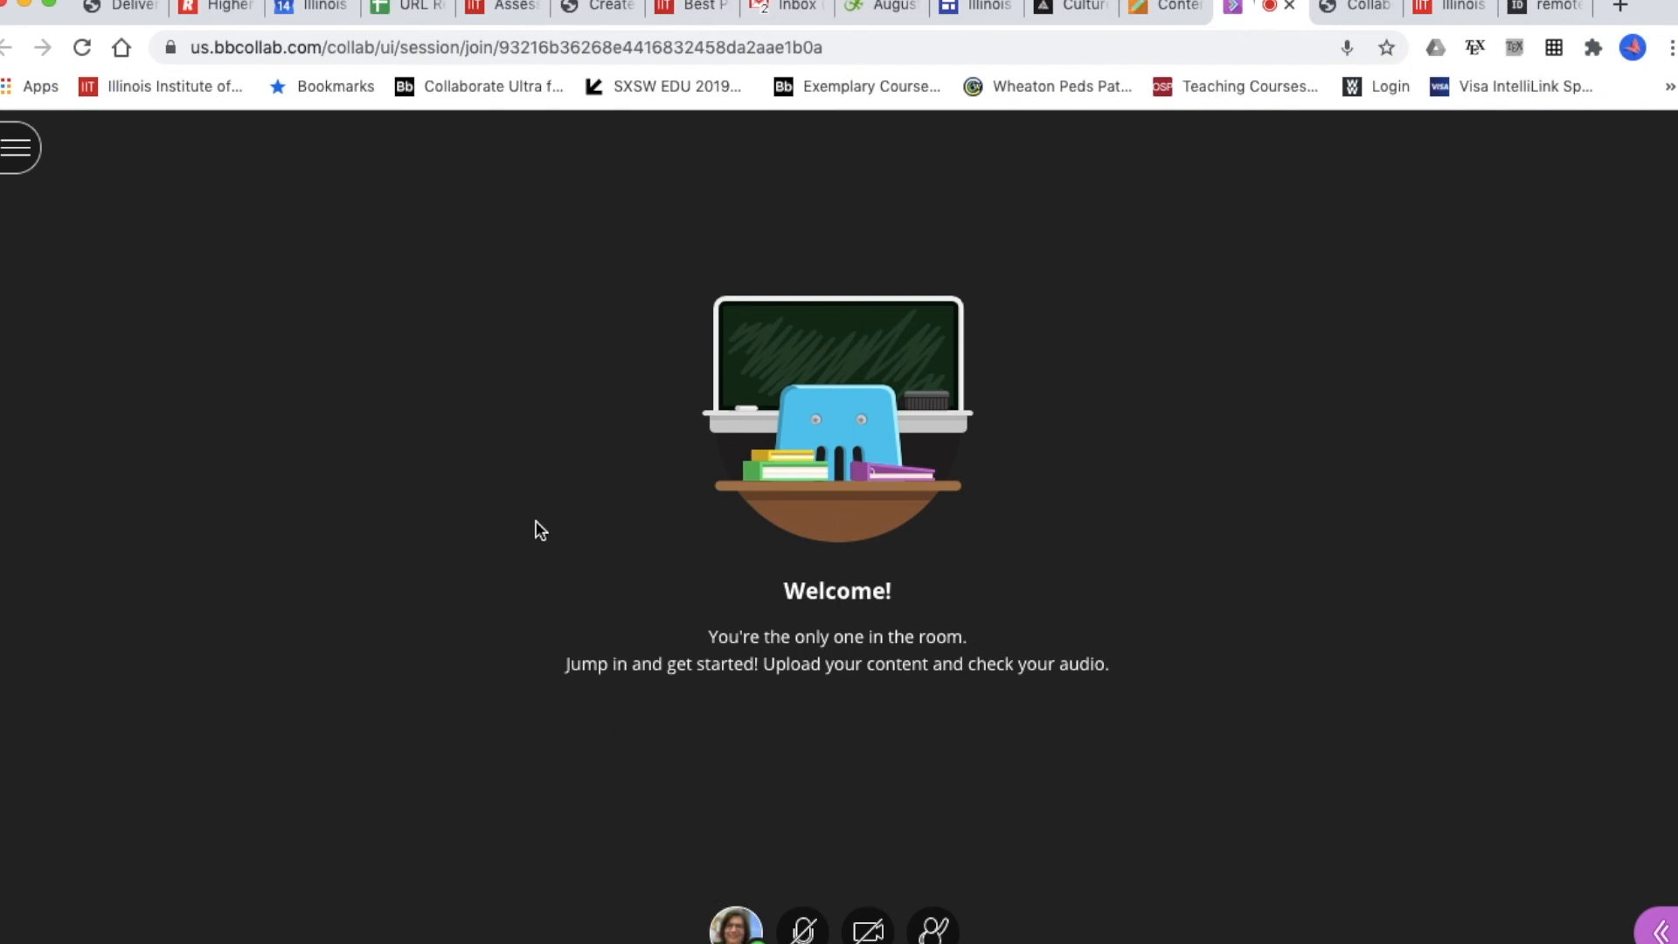
# - Open the Collaborate panel, give Agree feedback and set the feedback status to Surprised
pyautogui.click(1663, 933)
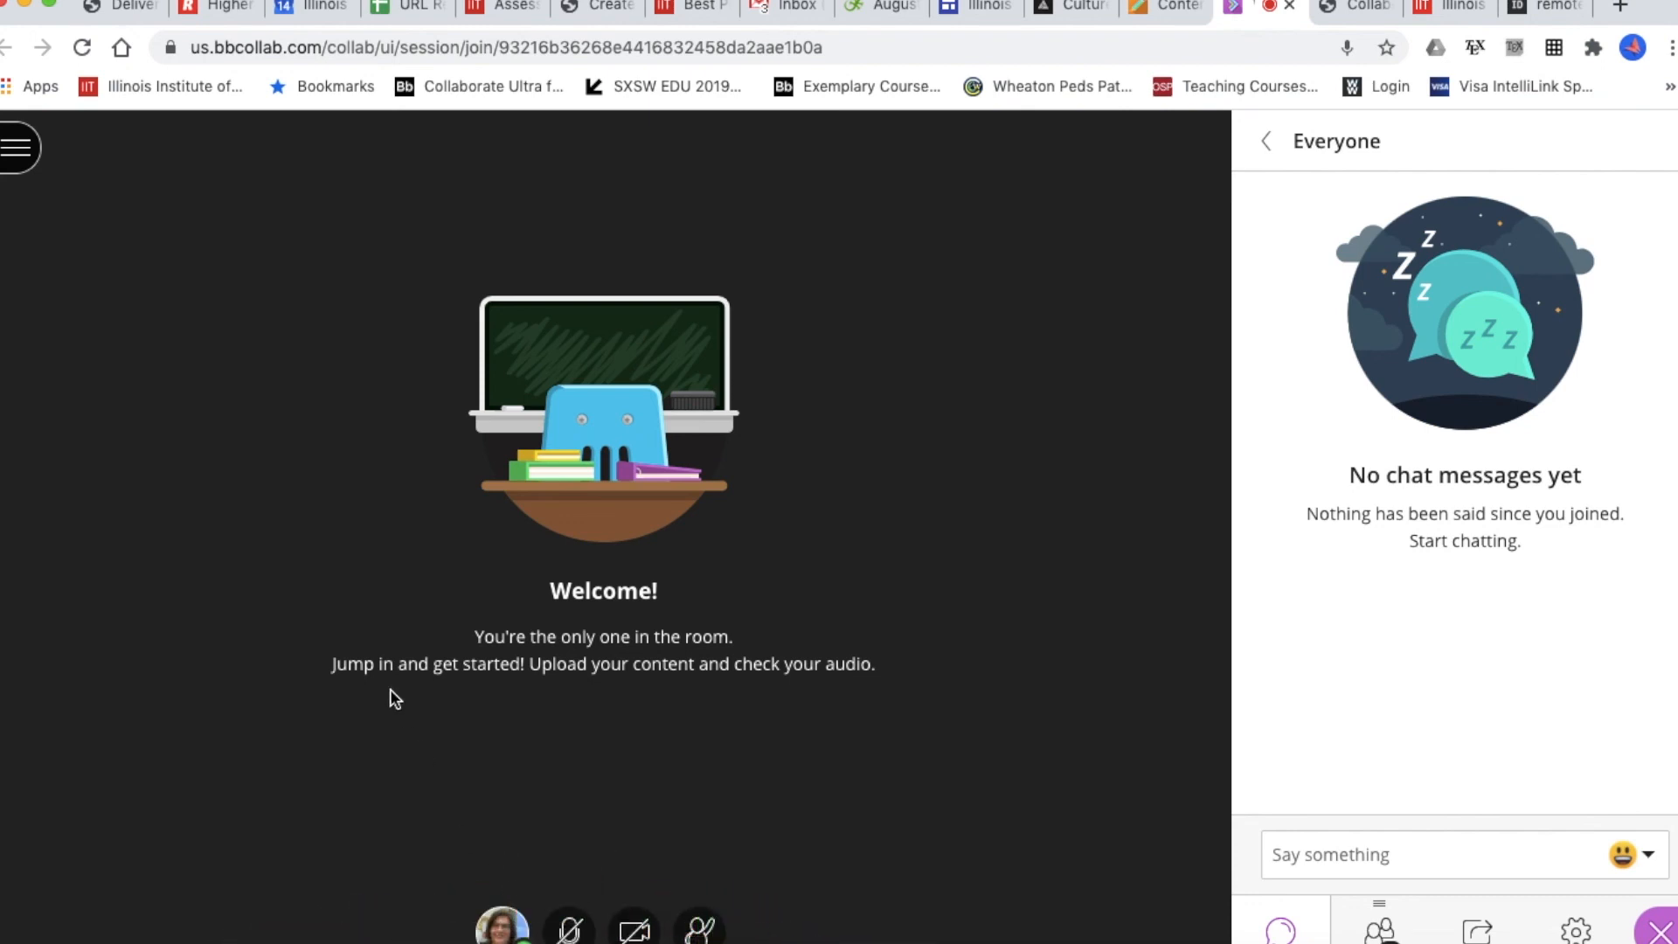
pyautogui.click(499, 934)
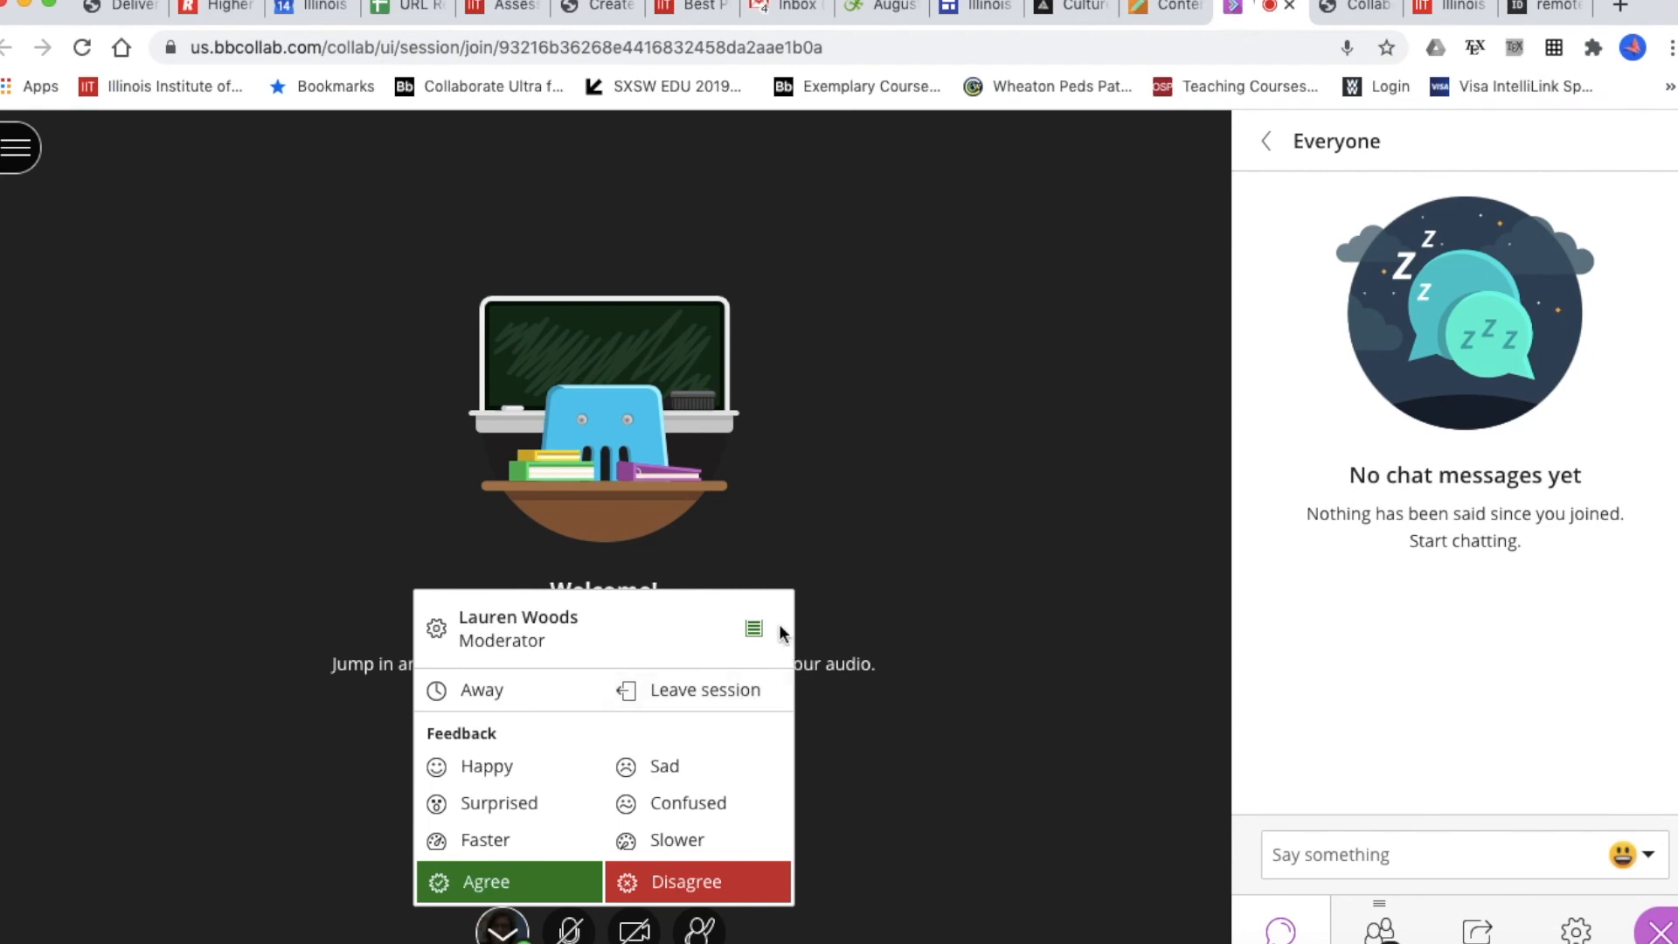
pyautogui.moveTo(773, 628)
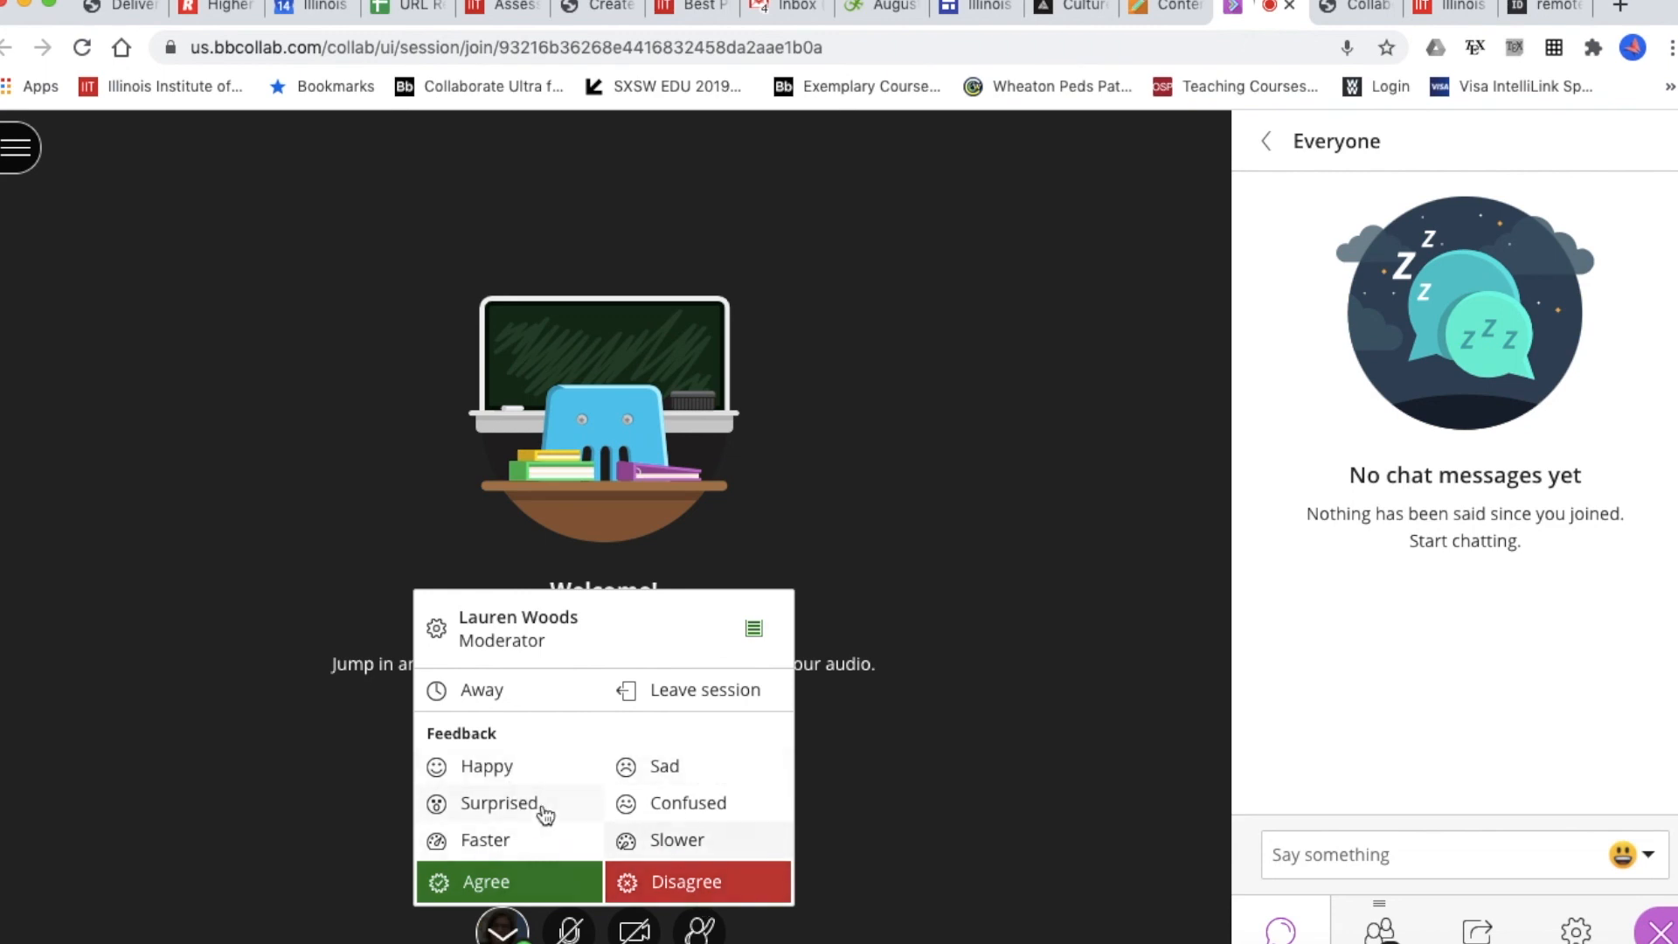
pyautogui.click(486, 877)
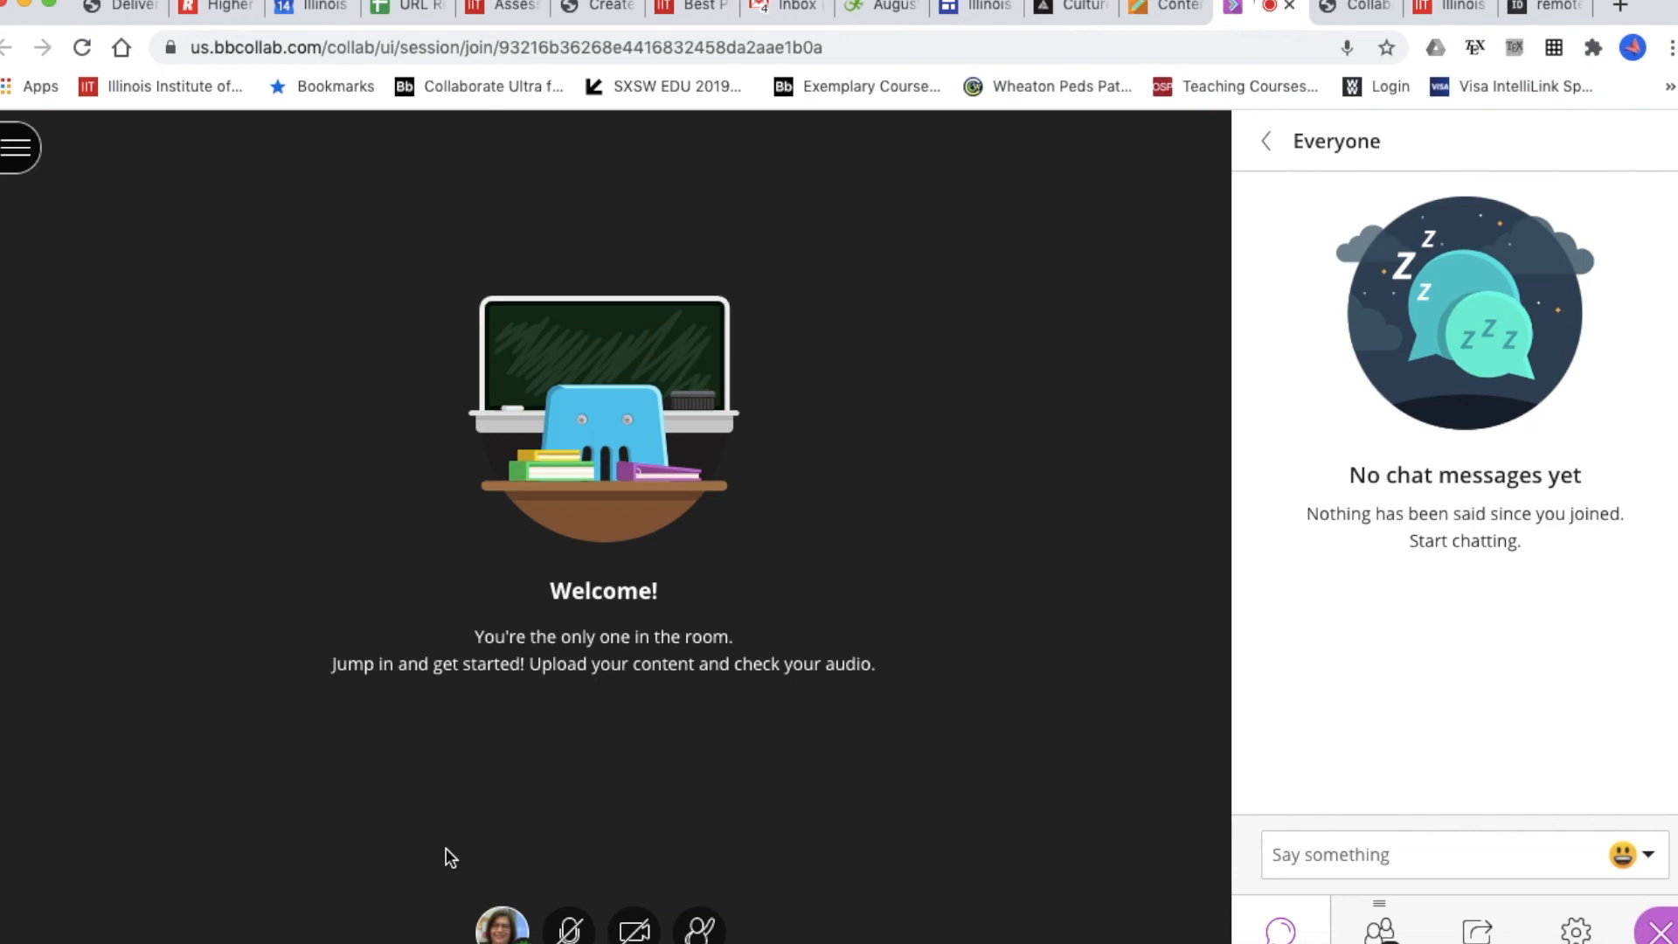
pyautogui.click(503, 928)
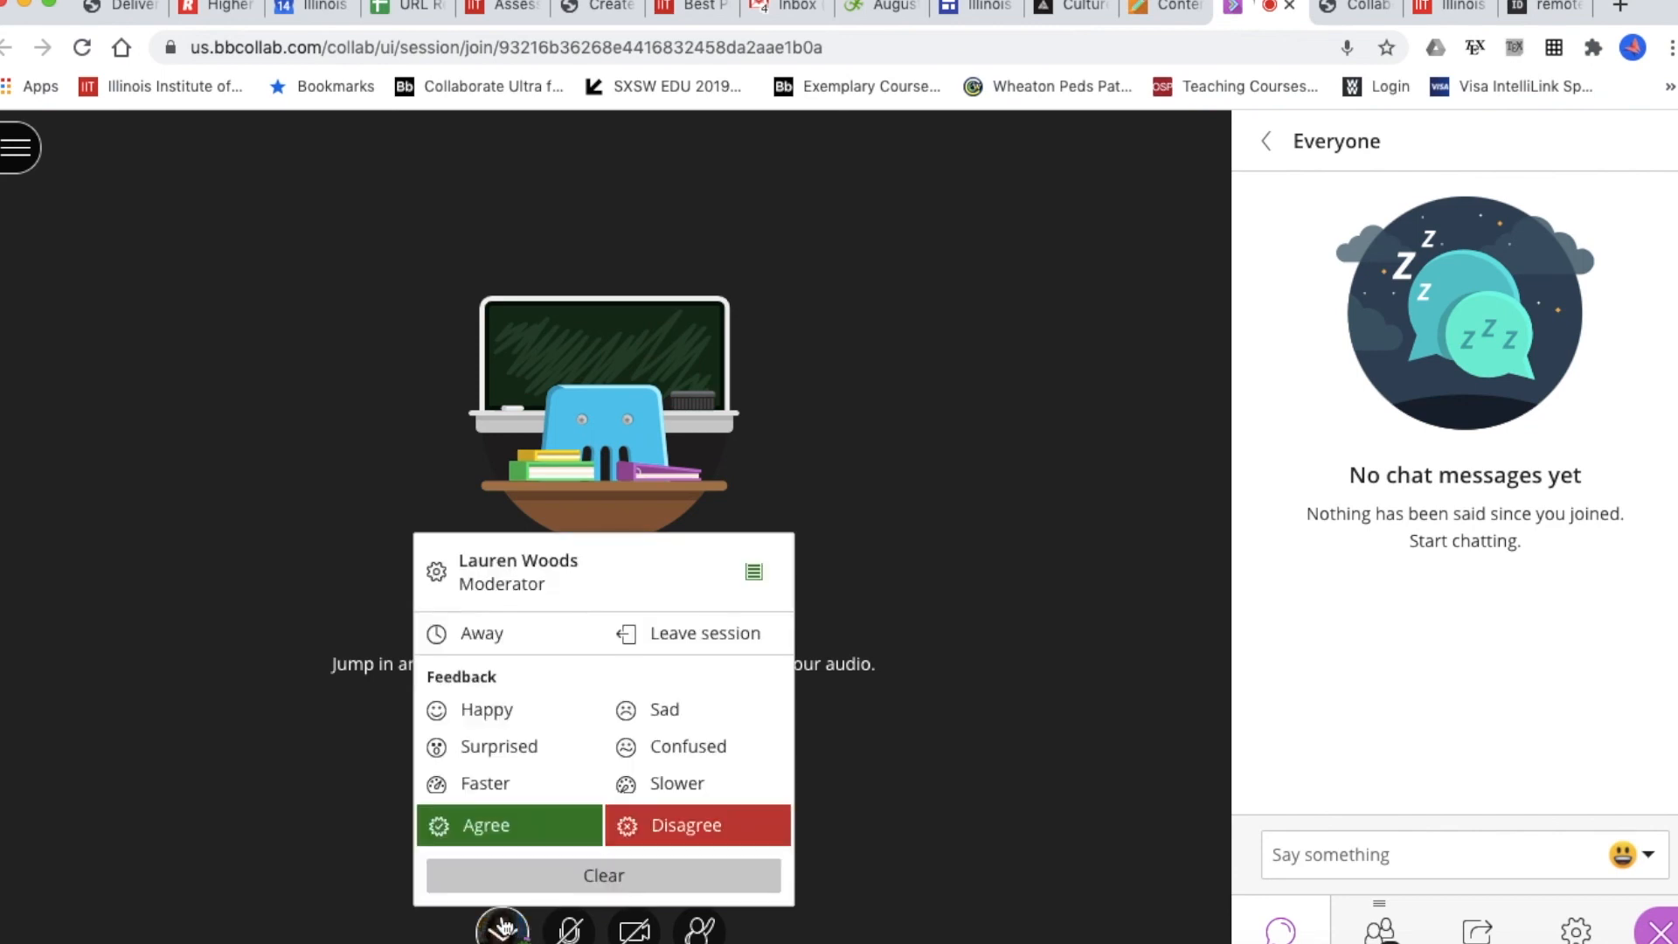
pyautogui.click(480, 748)
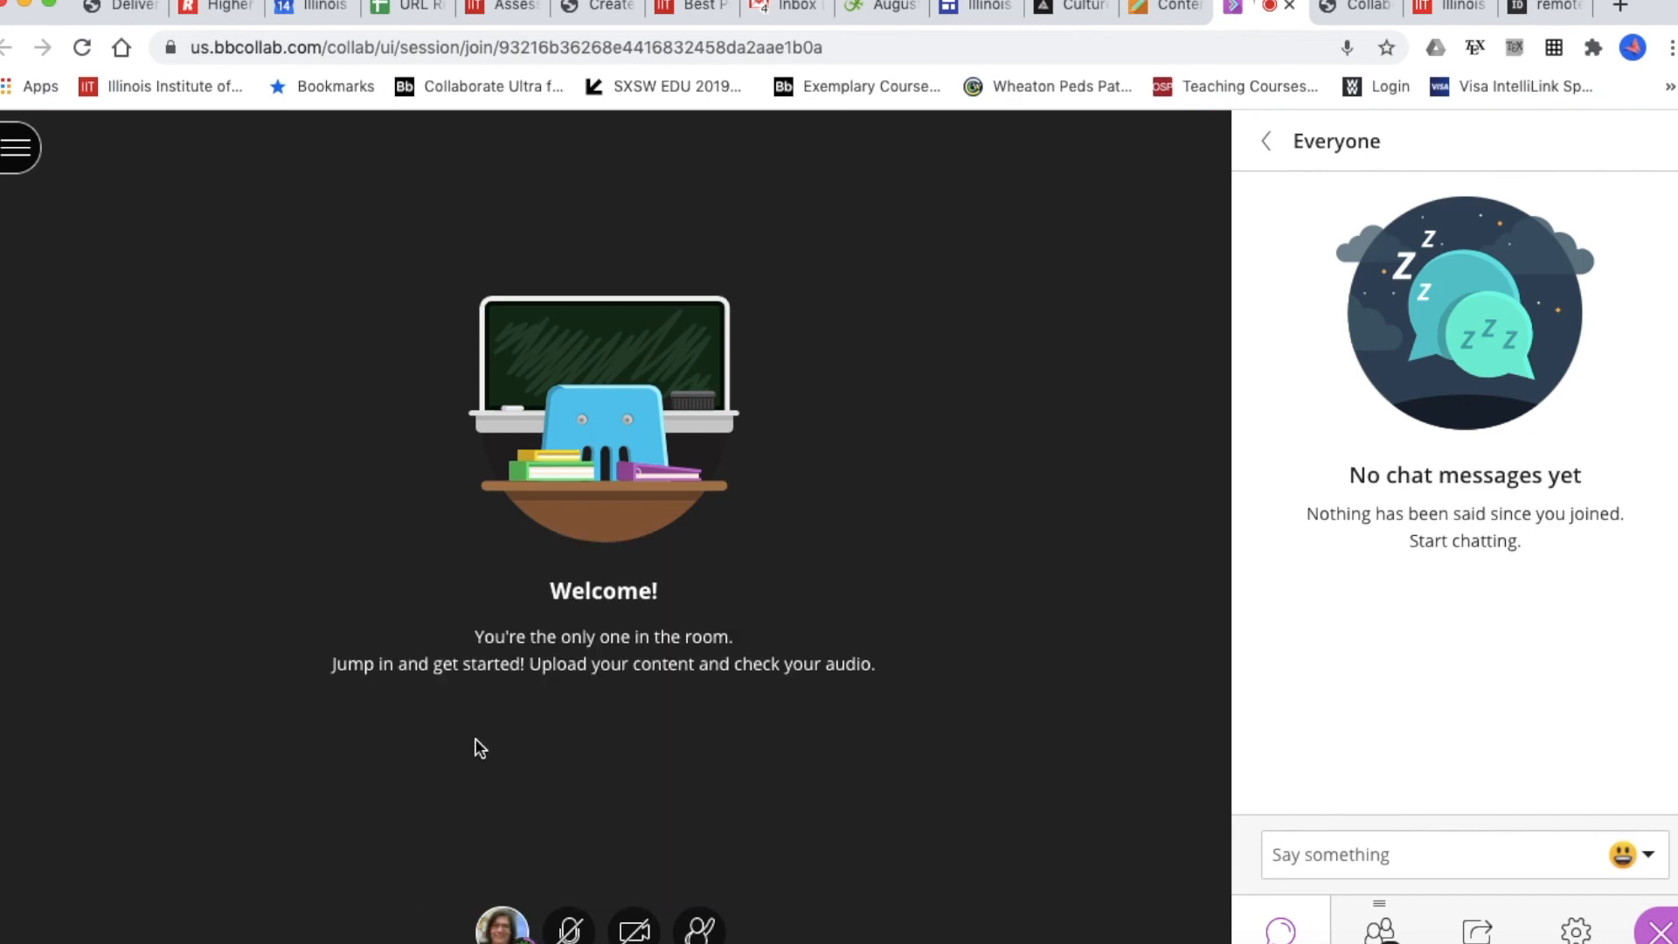
# - Open the personal settings from the moderator's profile and view the options for changing the profile picture
pyautogui.click(505, 929)
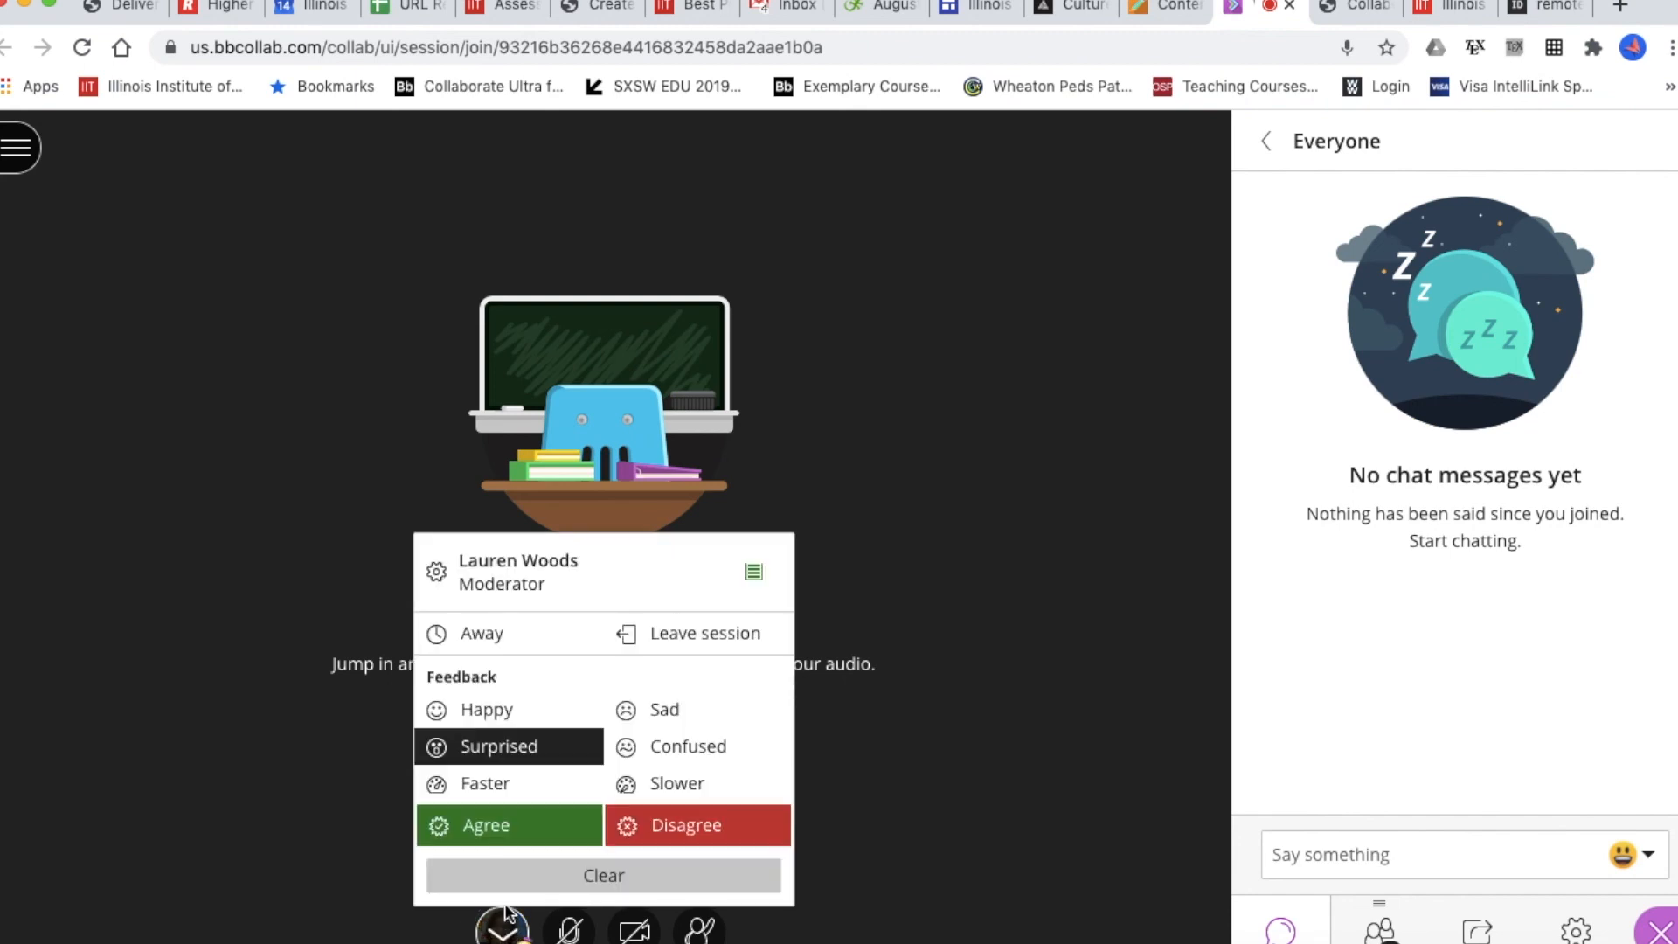
pyautogui.click(465, 586)
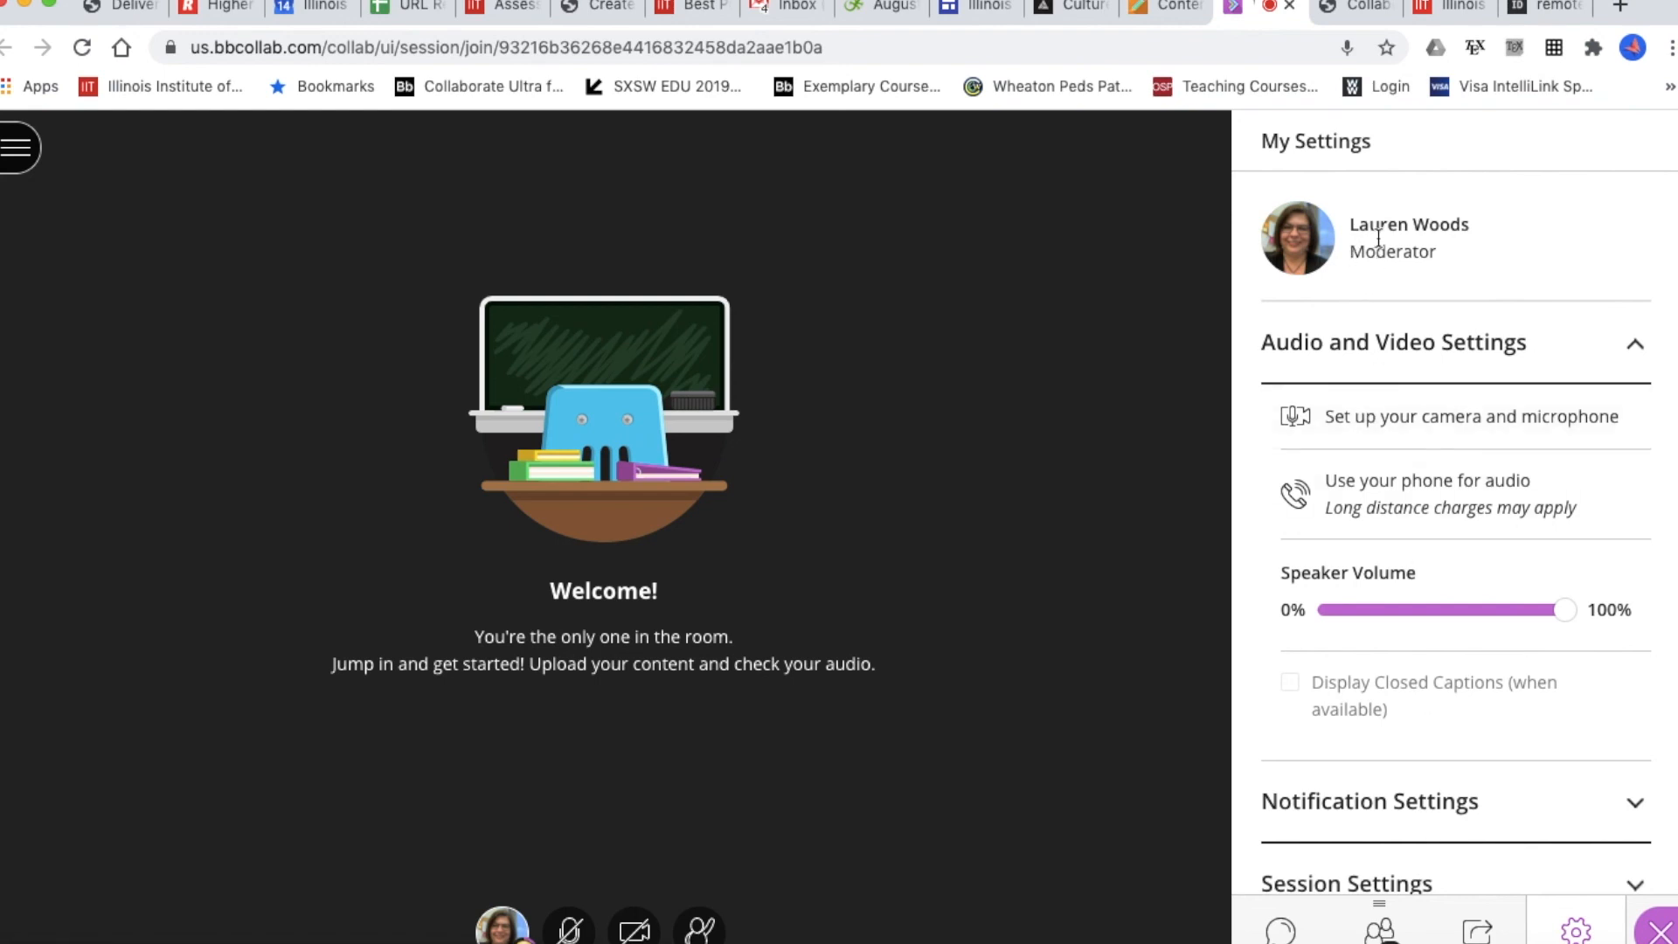
pyautogui.click(1302, 250)
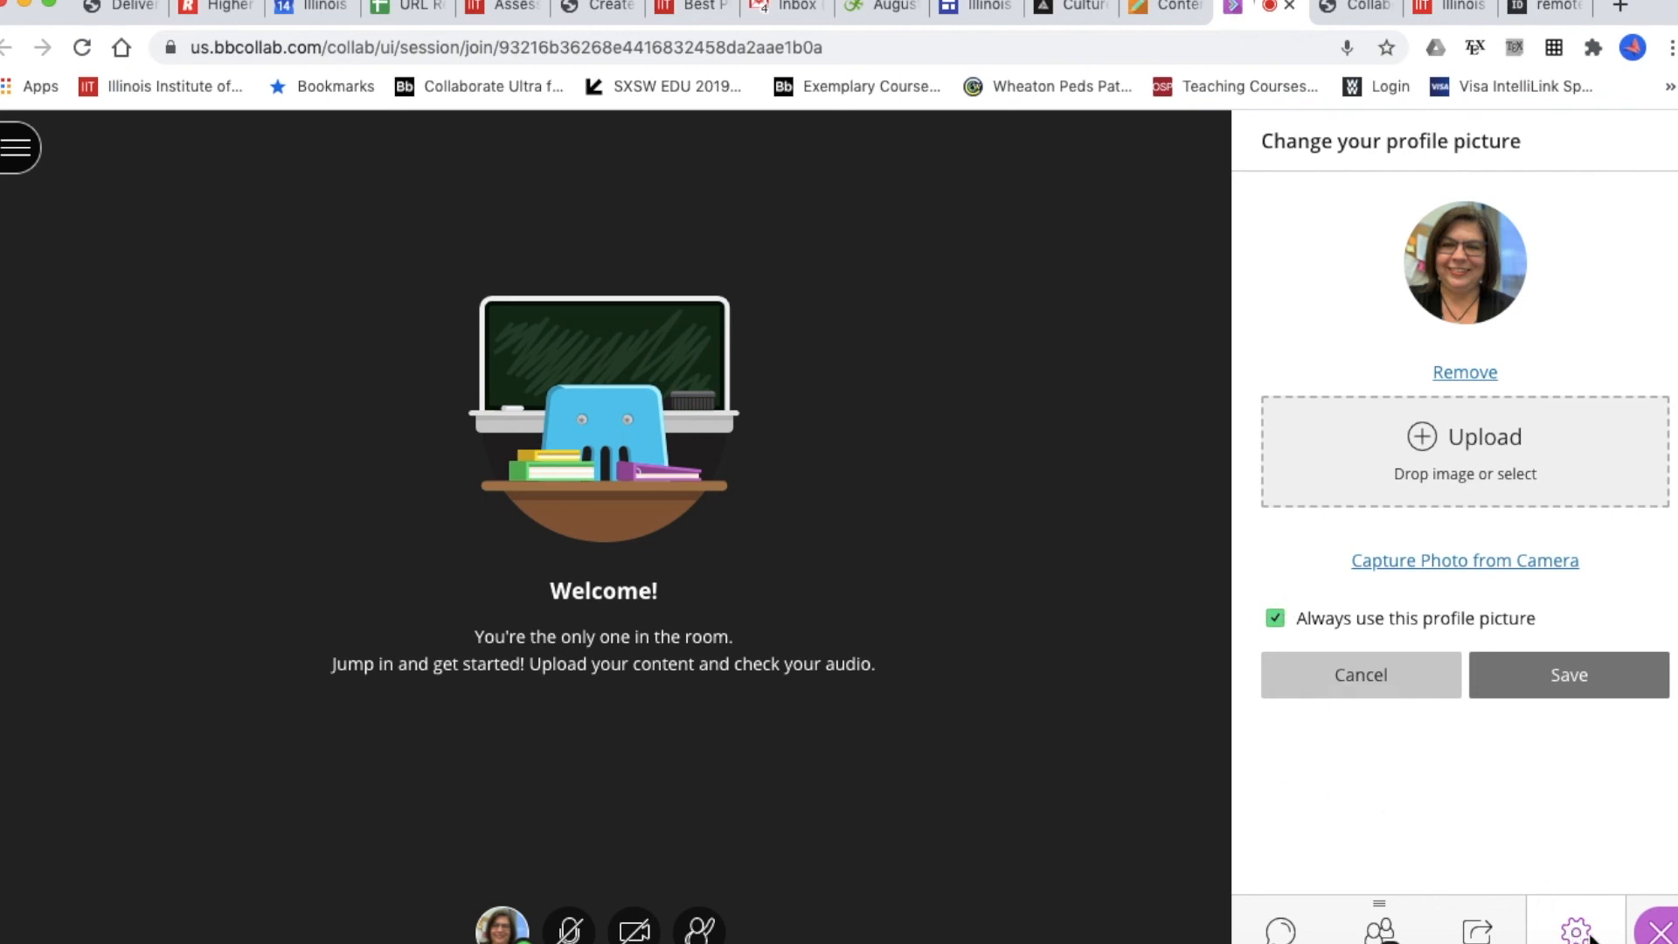
# - View the available chat channels and check who can be found for a private chat
pyautogui.click(1269, 928)
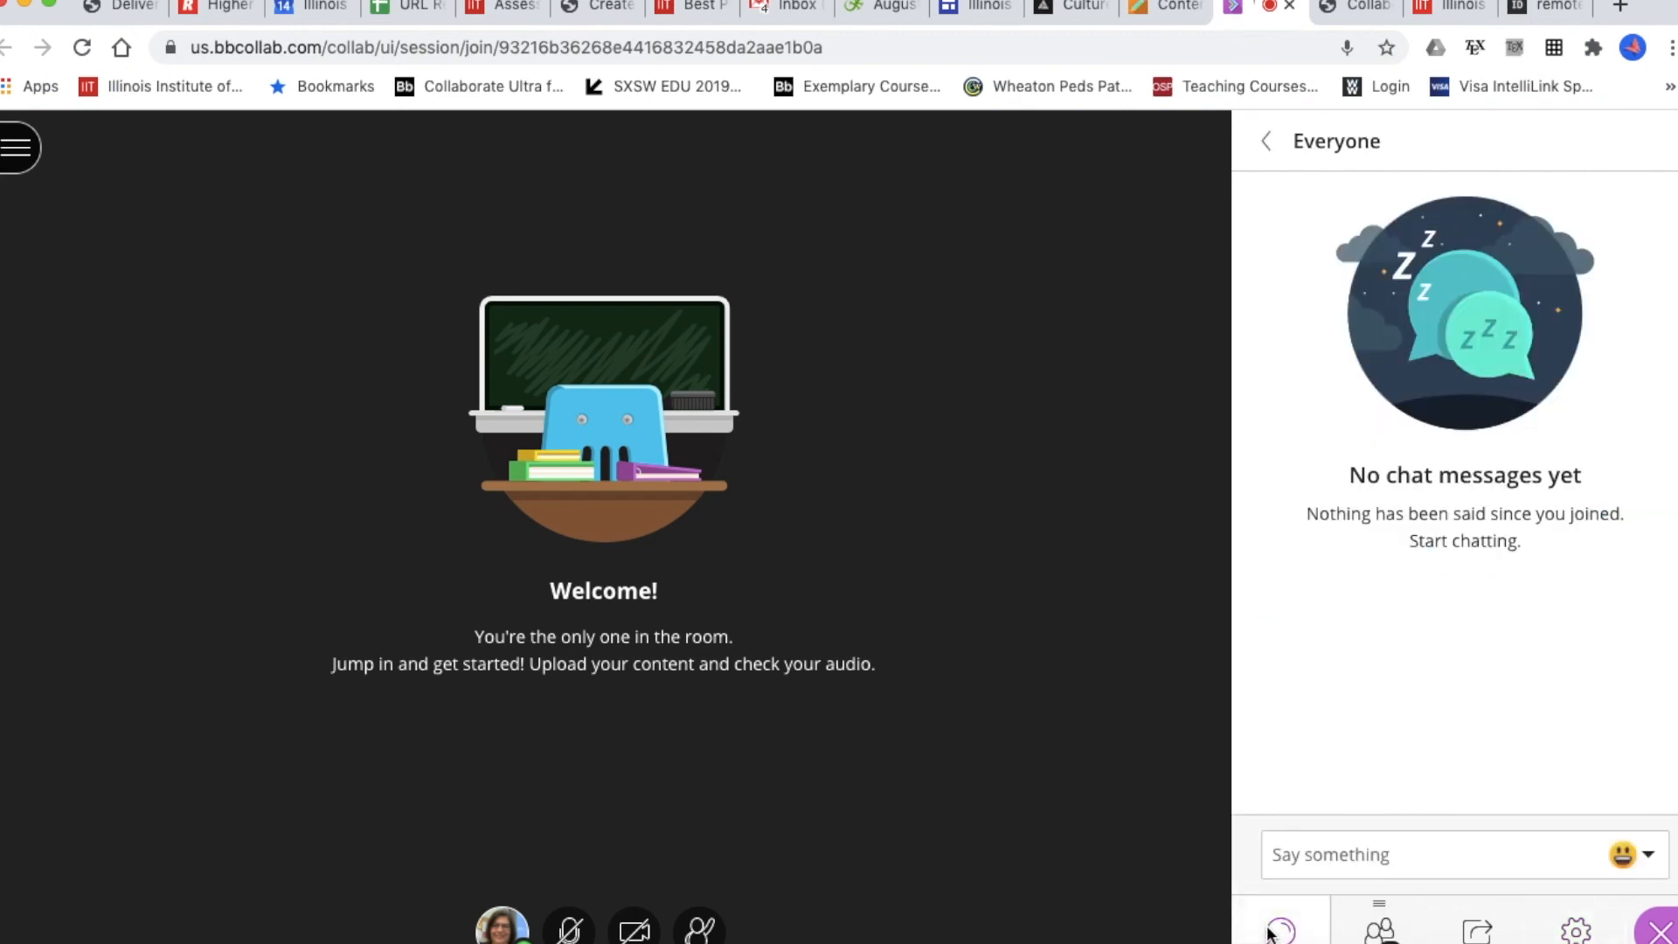
pyautogui.click(1264, 144)
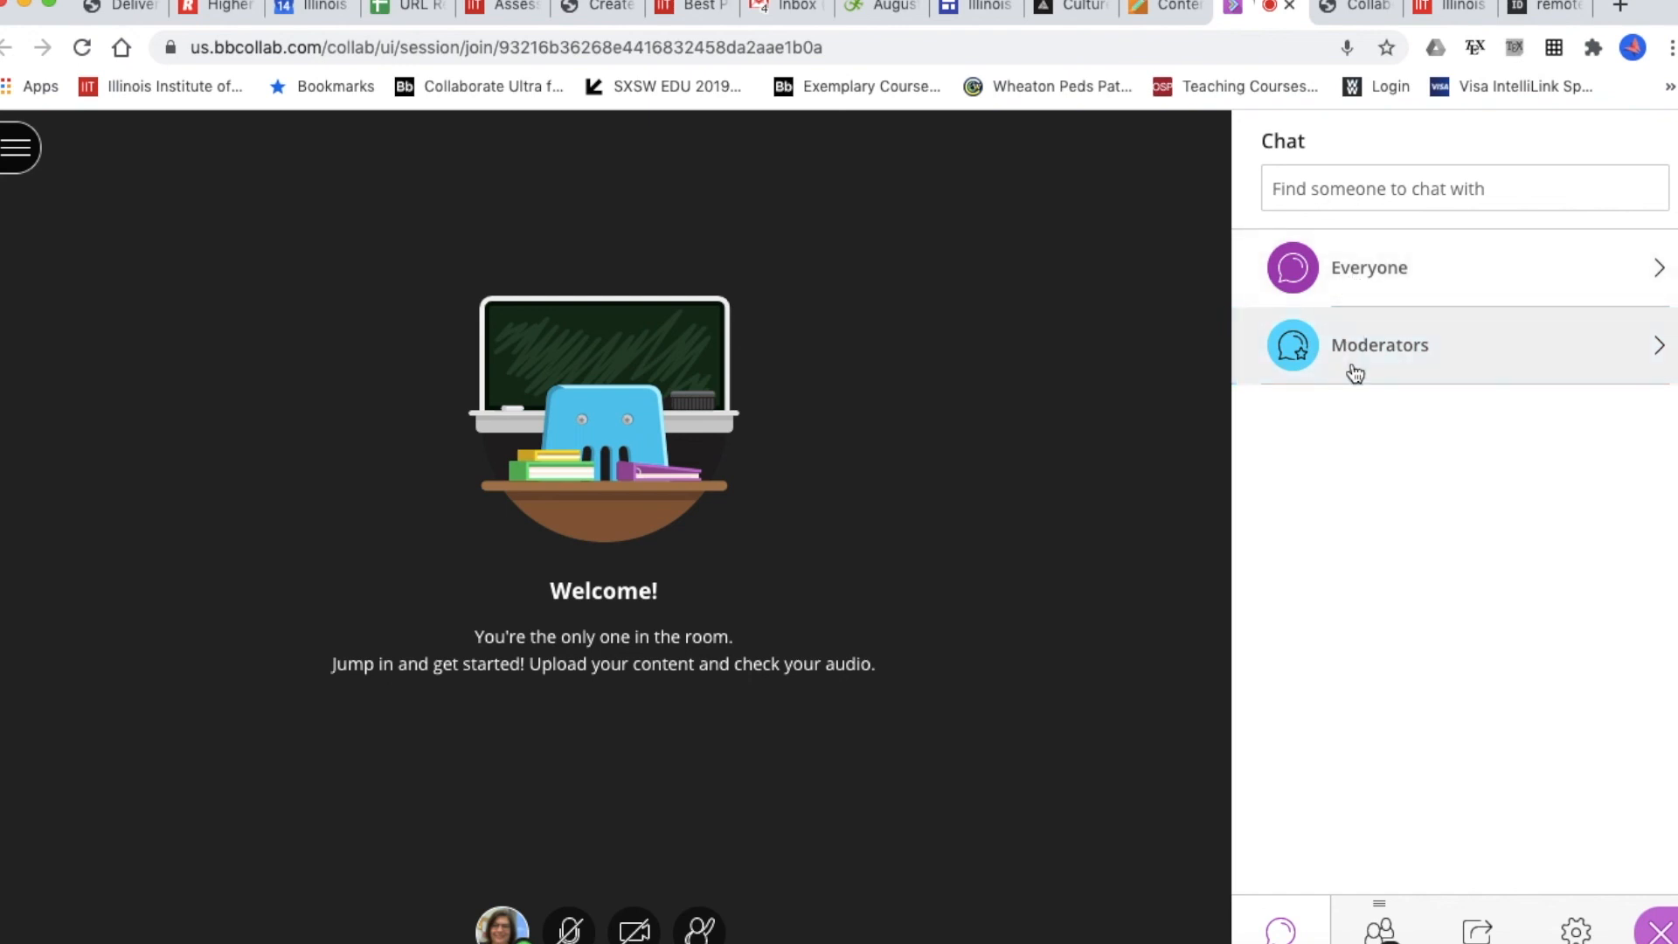
pyautogui.click(1316, 191)
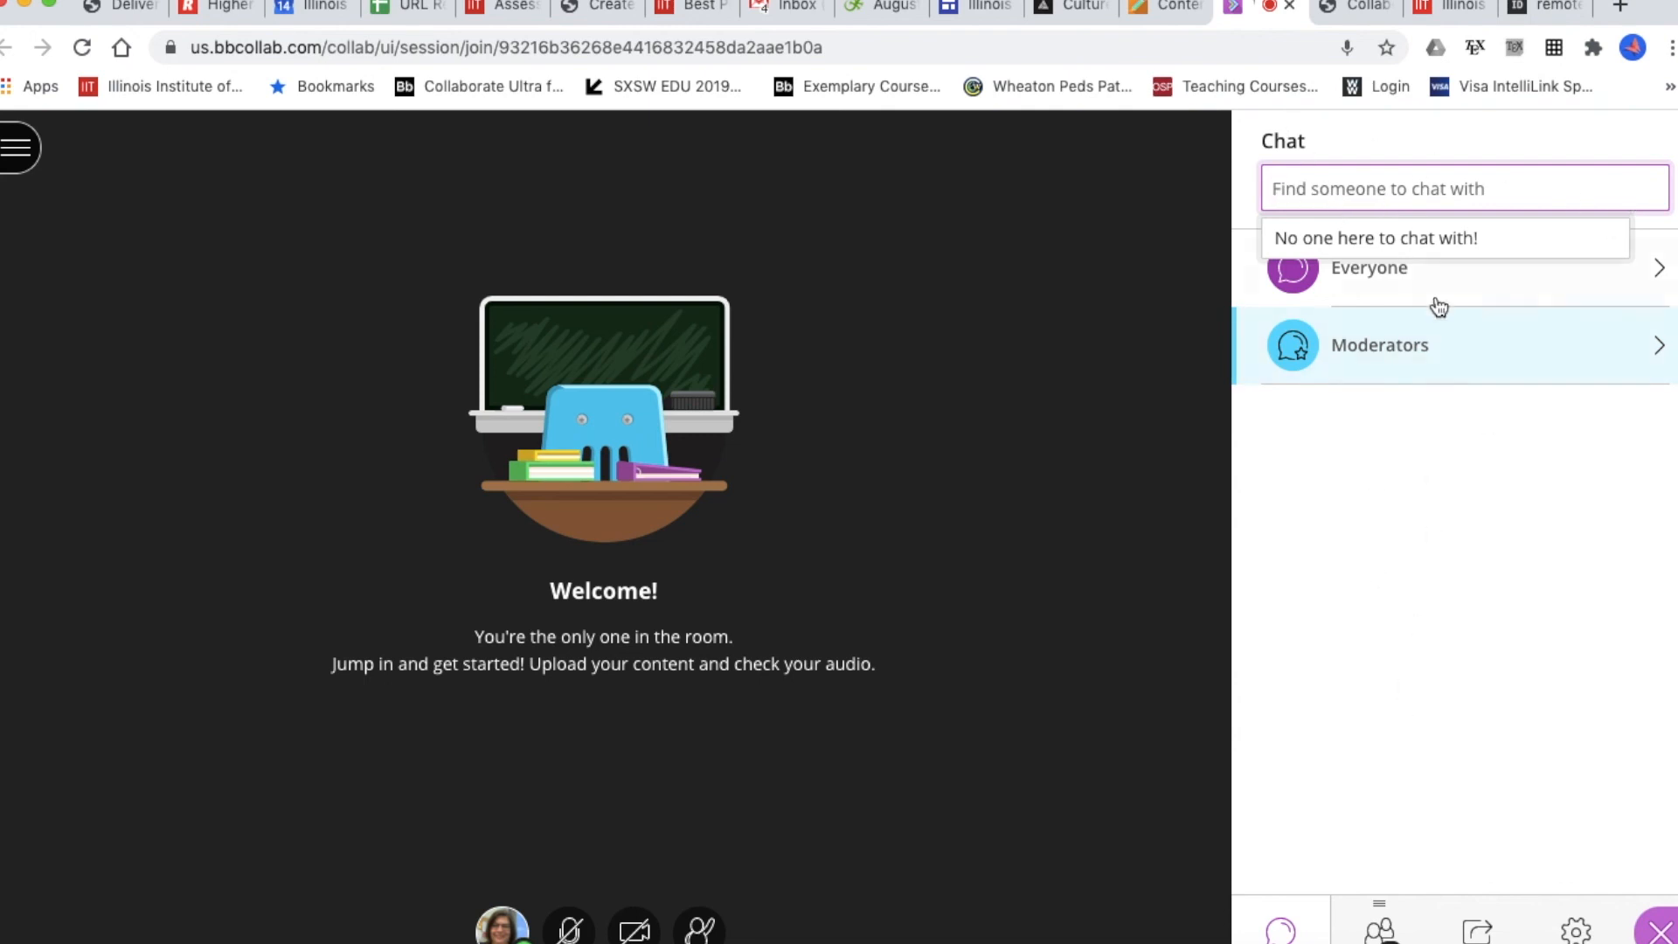
pyautogui.click(1384, 616)
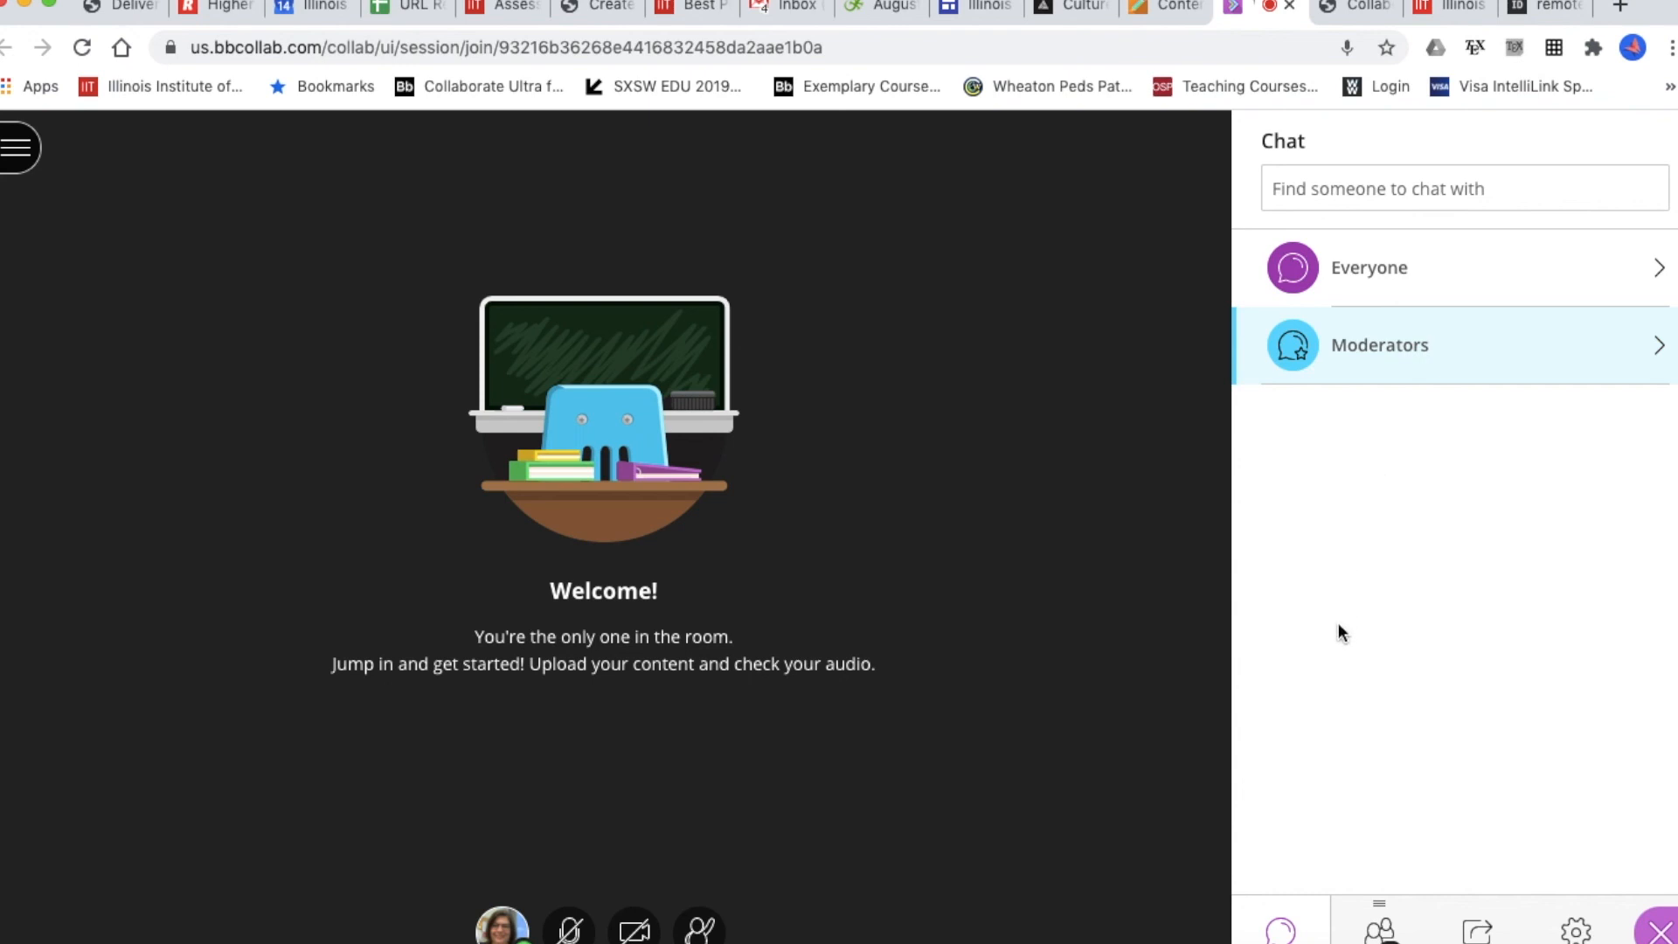
# - Post the messages "Welcome!" and "We'll get started shortly!" in the Everyone chat
pyautogui.click(1351, 272)
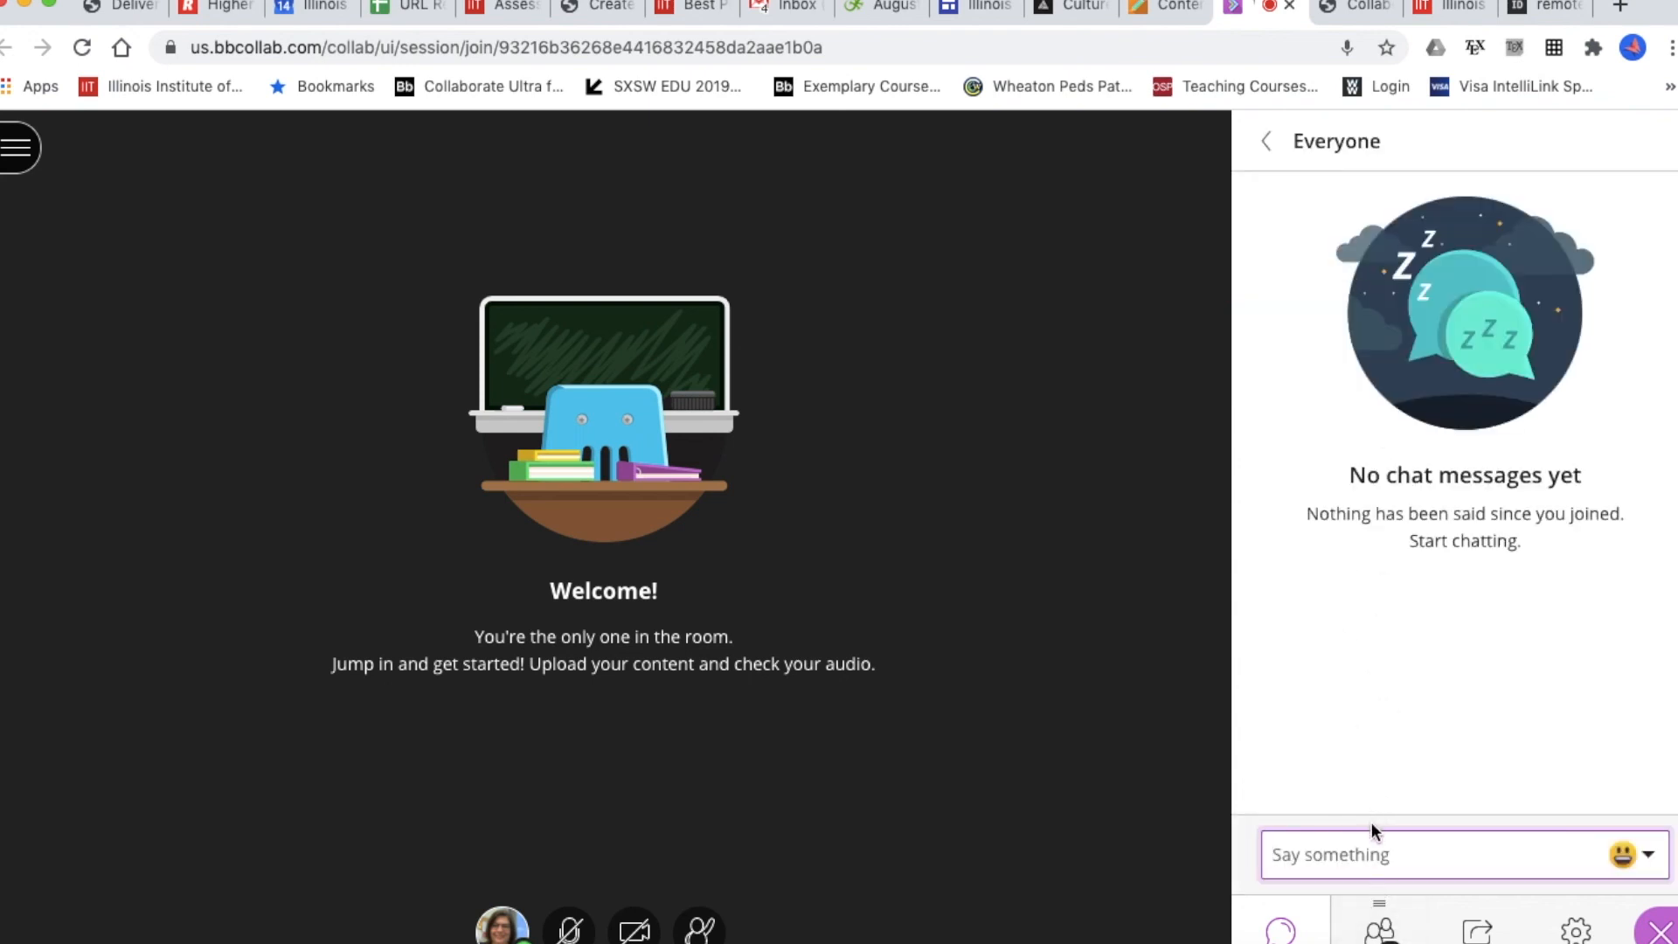
pyautogui.write('Welom')
pyautogui.press('BackSpace')
pyautogui.write('ome!')
pyautogui.press('Return')
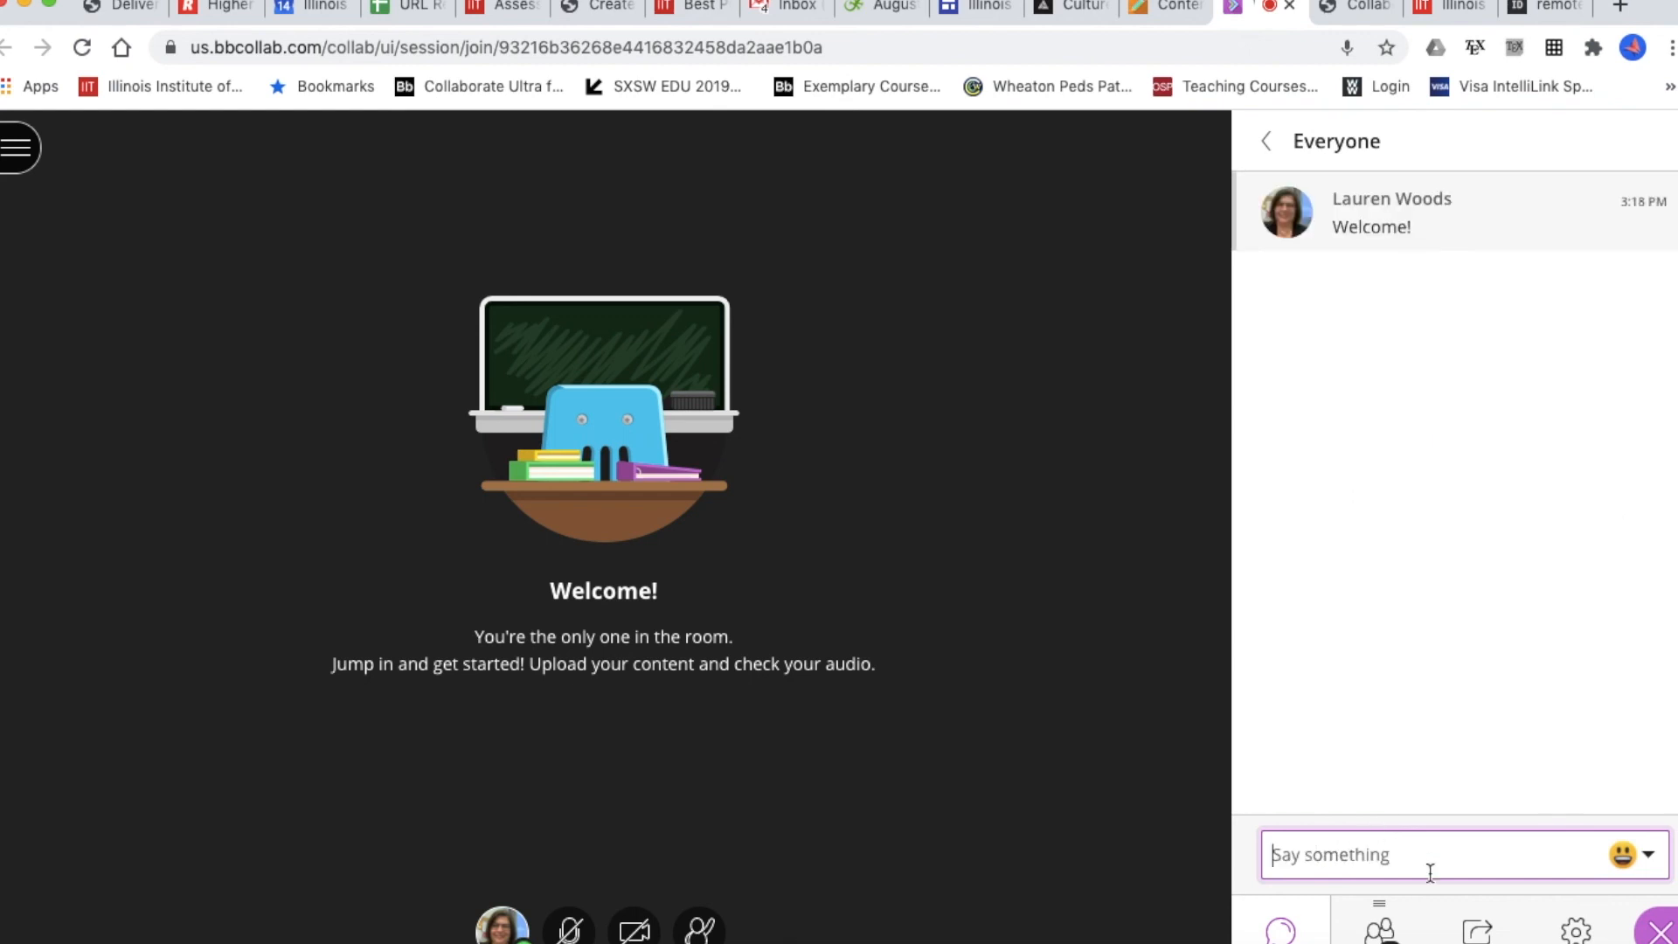
pyautogui.write("We'll get st")
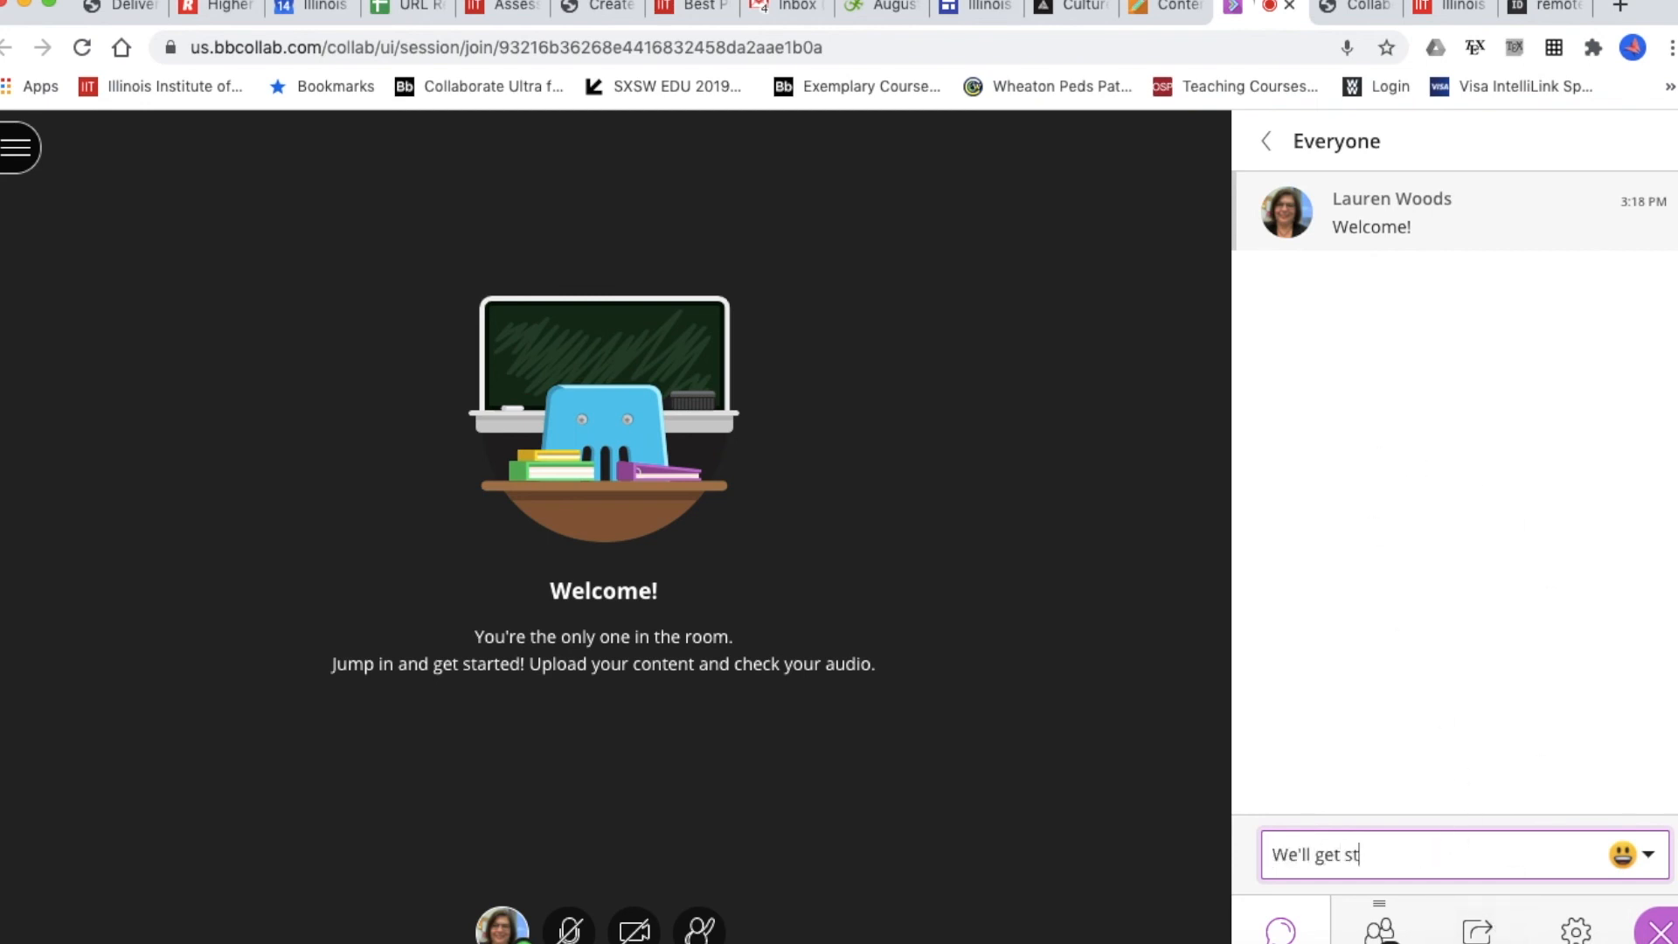
pyautogui.write('arted shor')
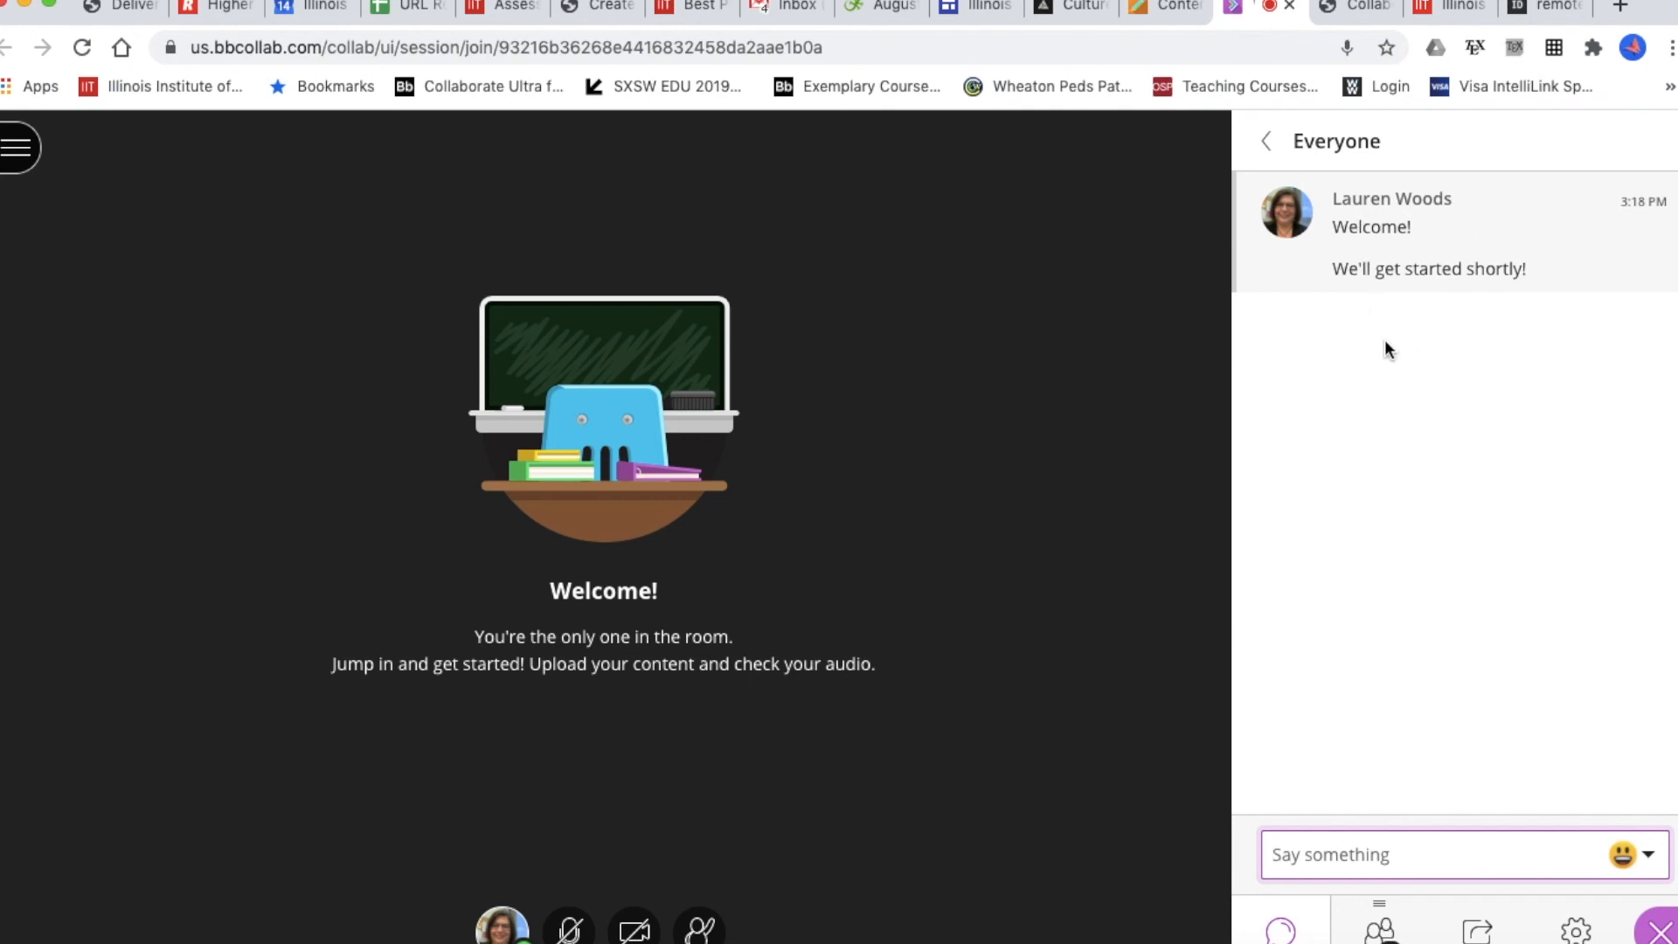
pyautogui.click(1438, 875)
# - Turn on the microphone, trying mute and unmute, and share the camera video with the session
pyautogui.click(569, 930)
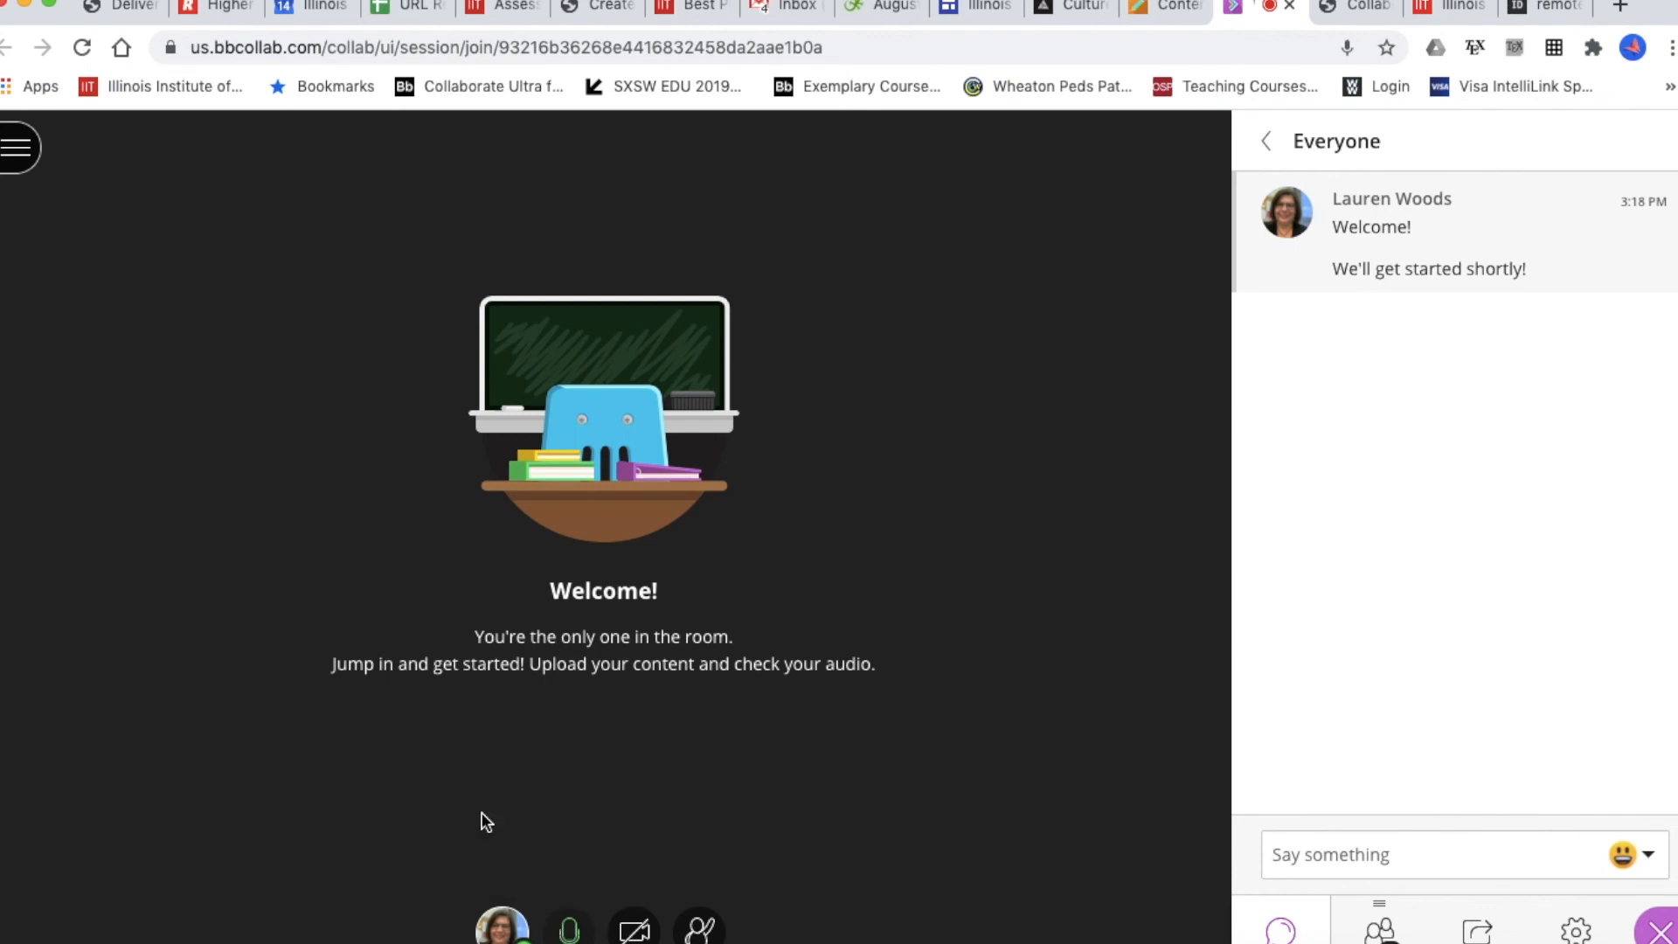
pyautogui.click(569, 926)
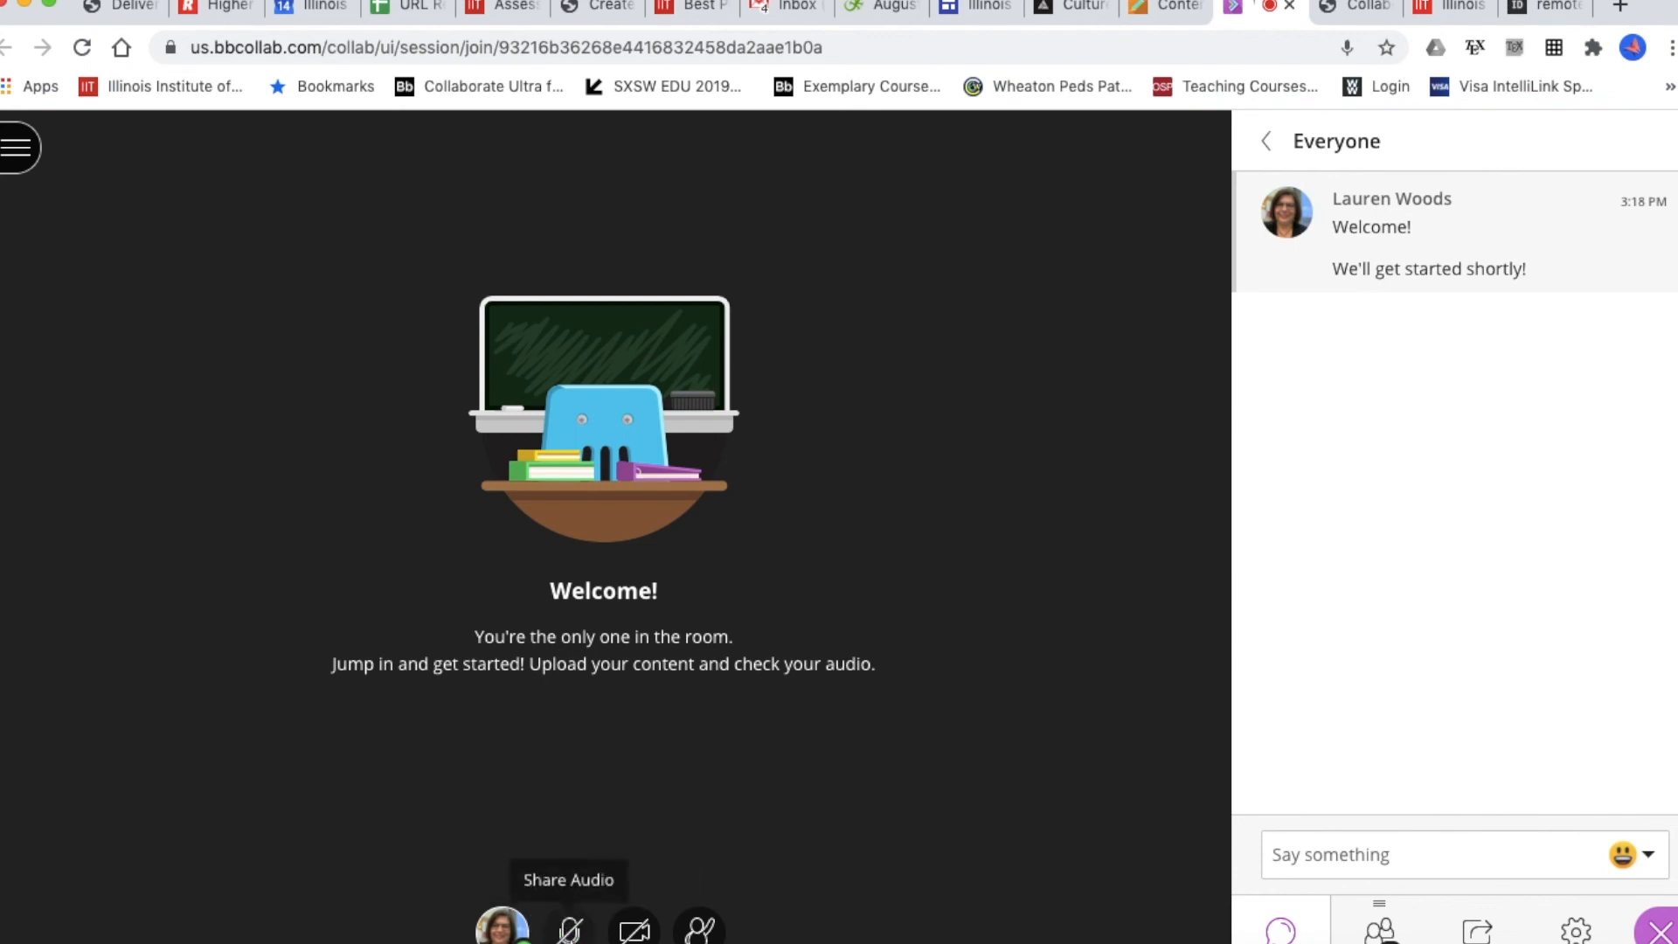
pyautogui.click(569, 929)
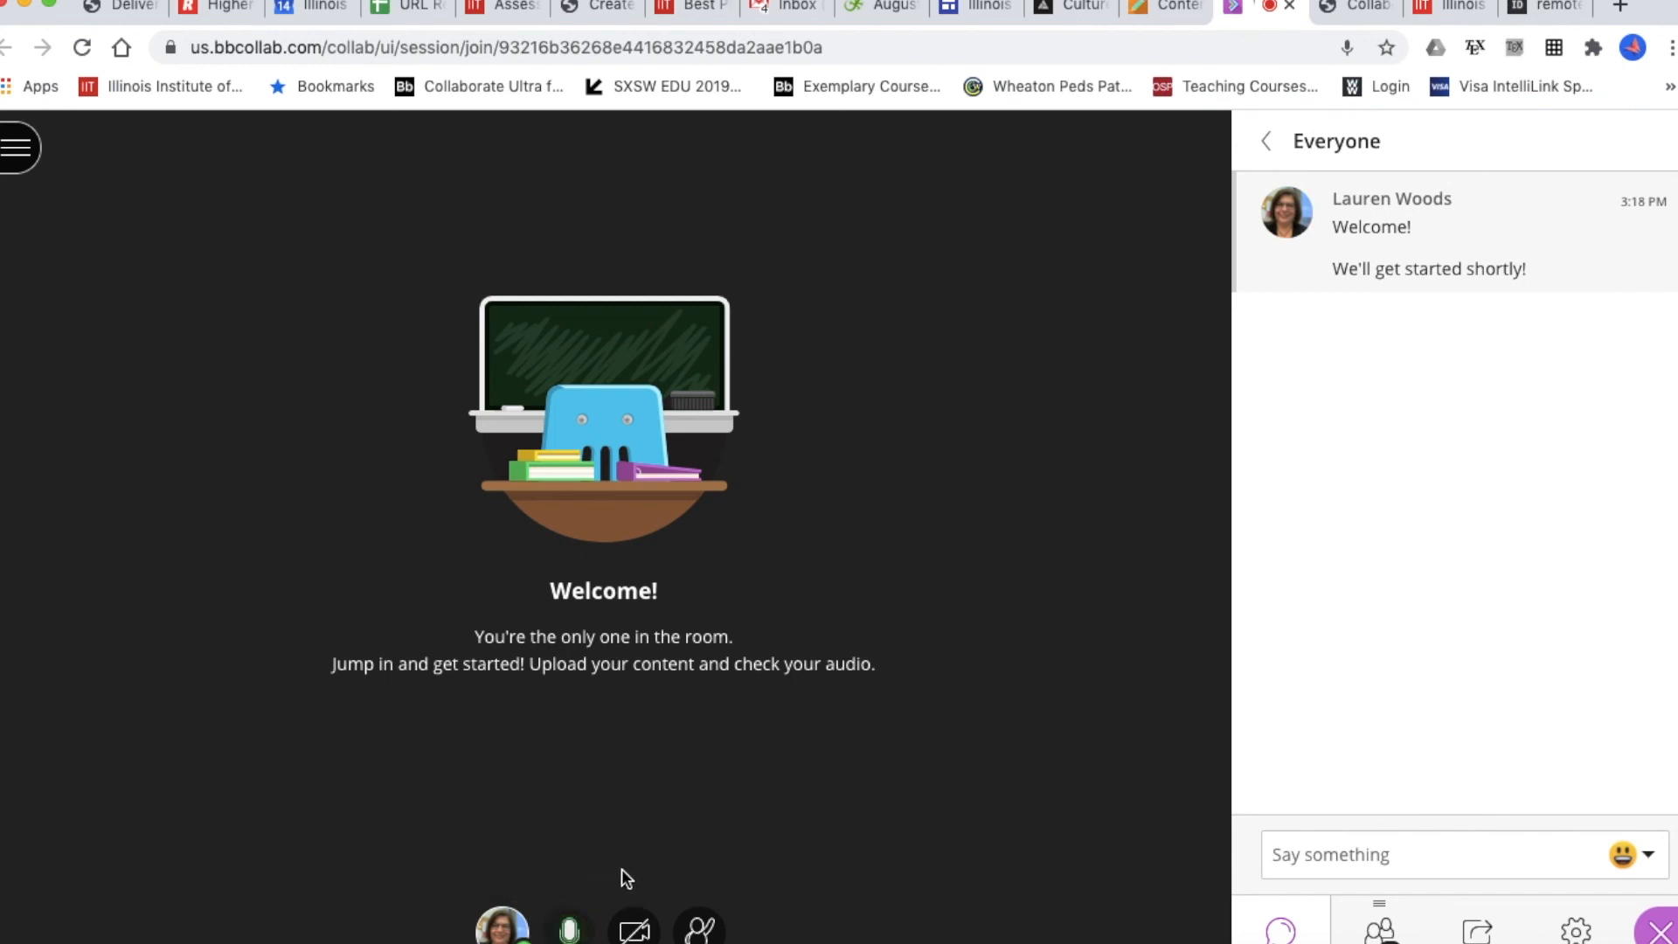
pyautogui.click(639, 931)
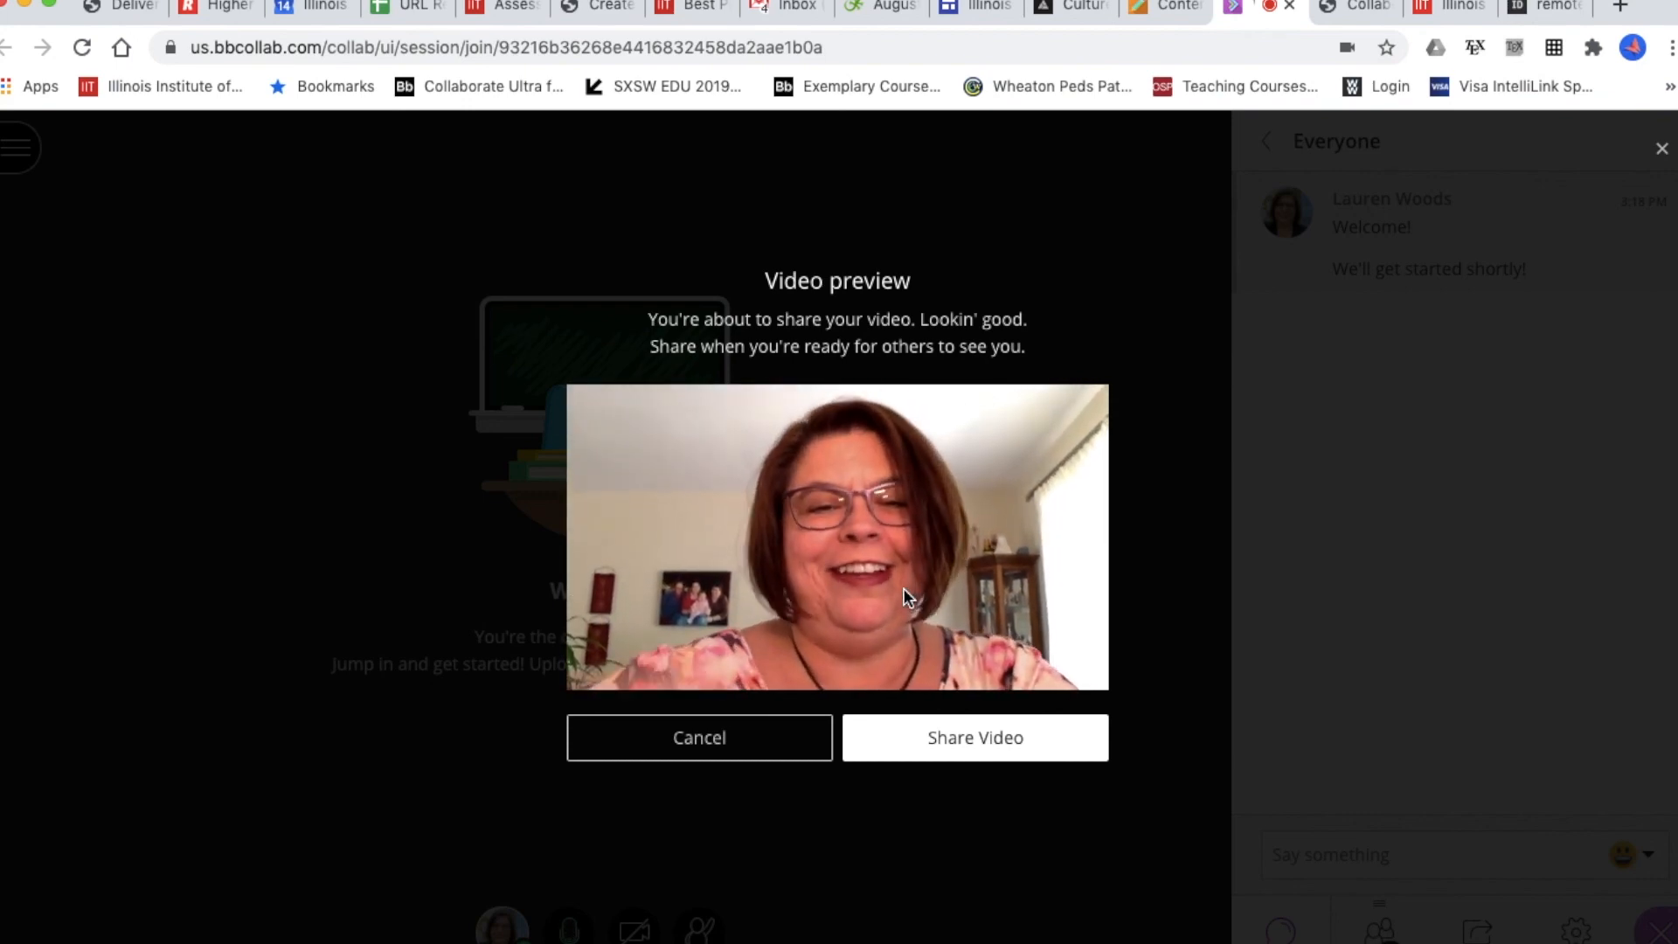
pyautogui.click(952, 743)
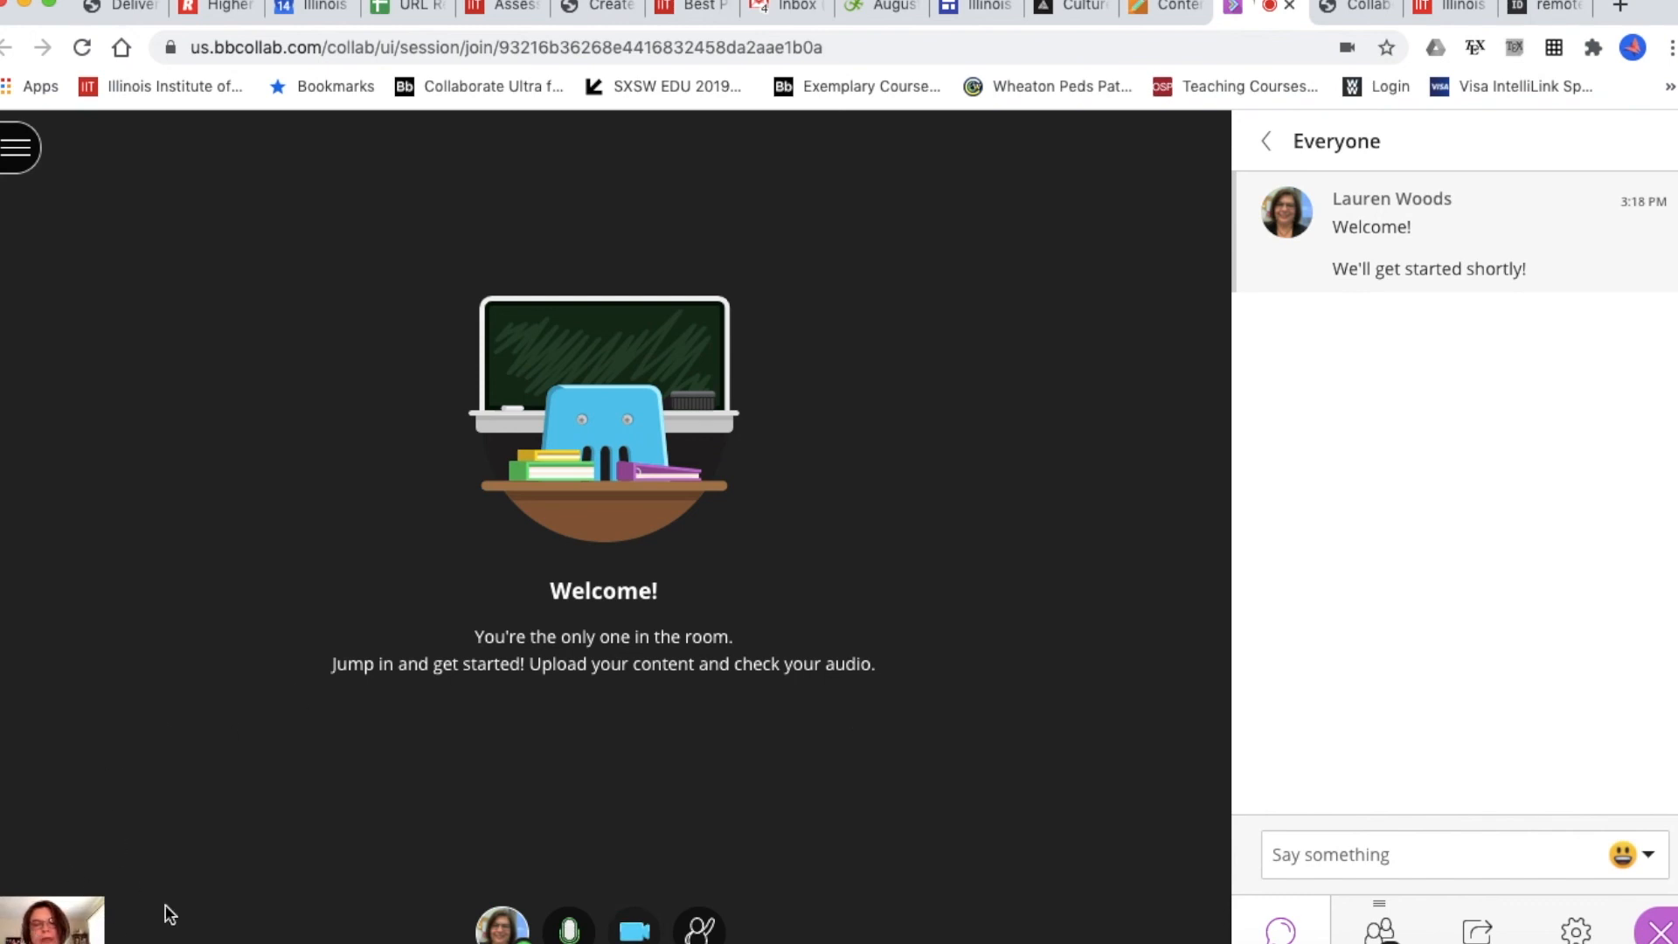
# - Raise the hand in the session and lower it again
pyautogui.click(699, 931)
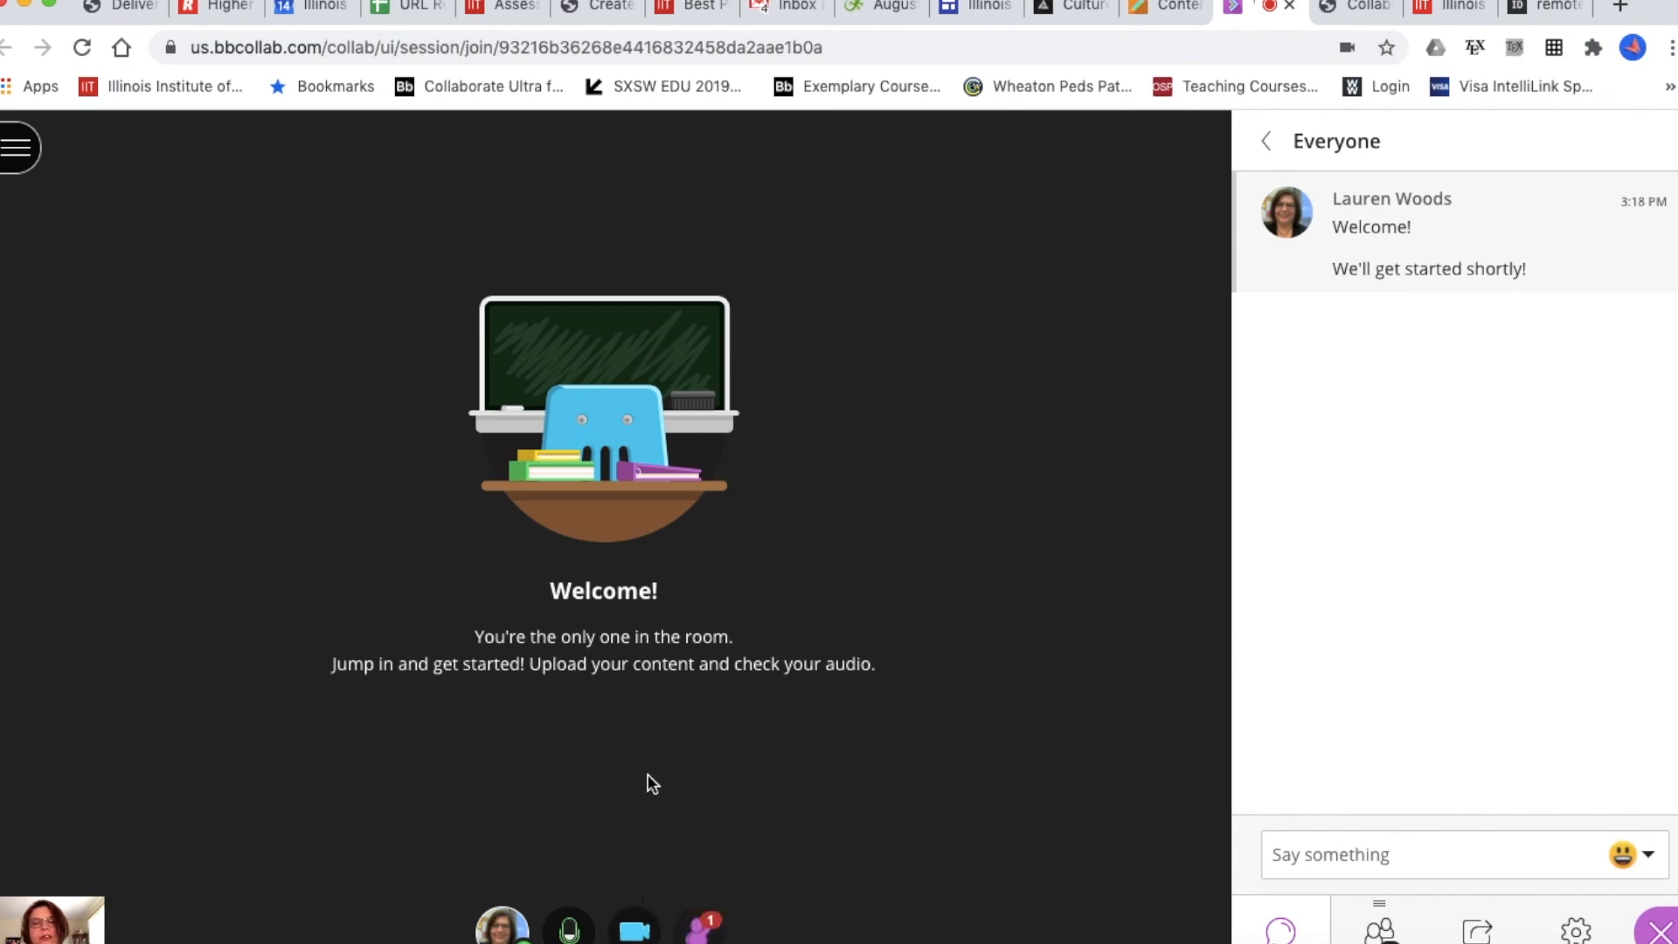
pyautogui.click(699, 929)
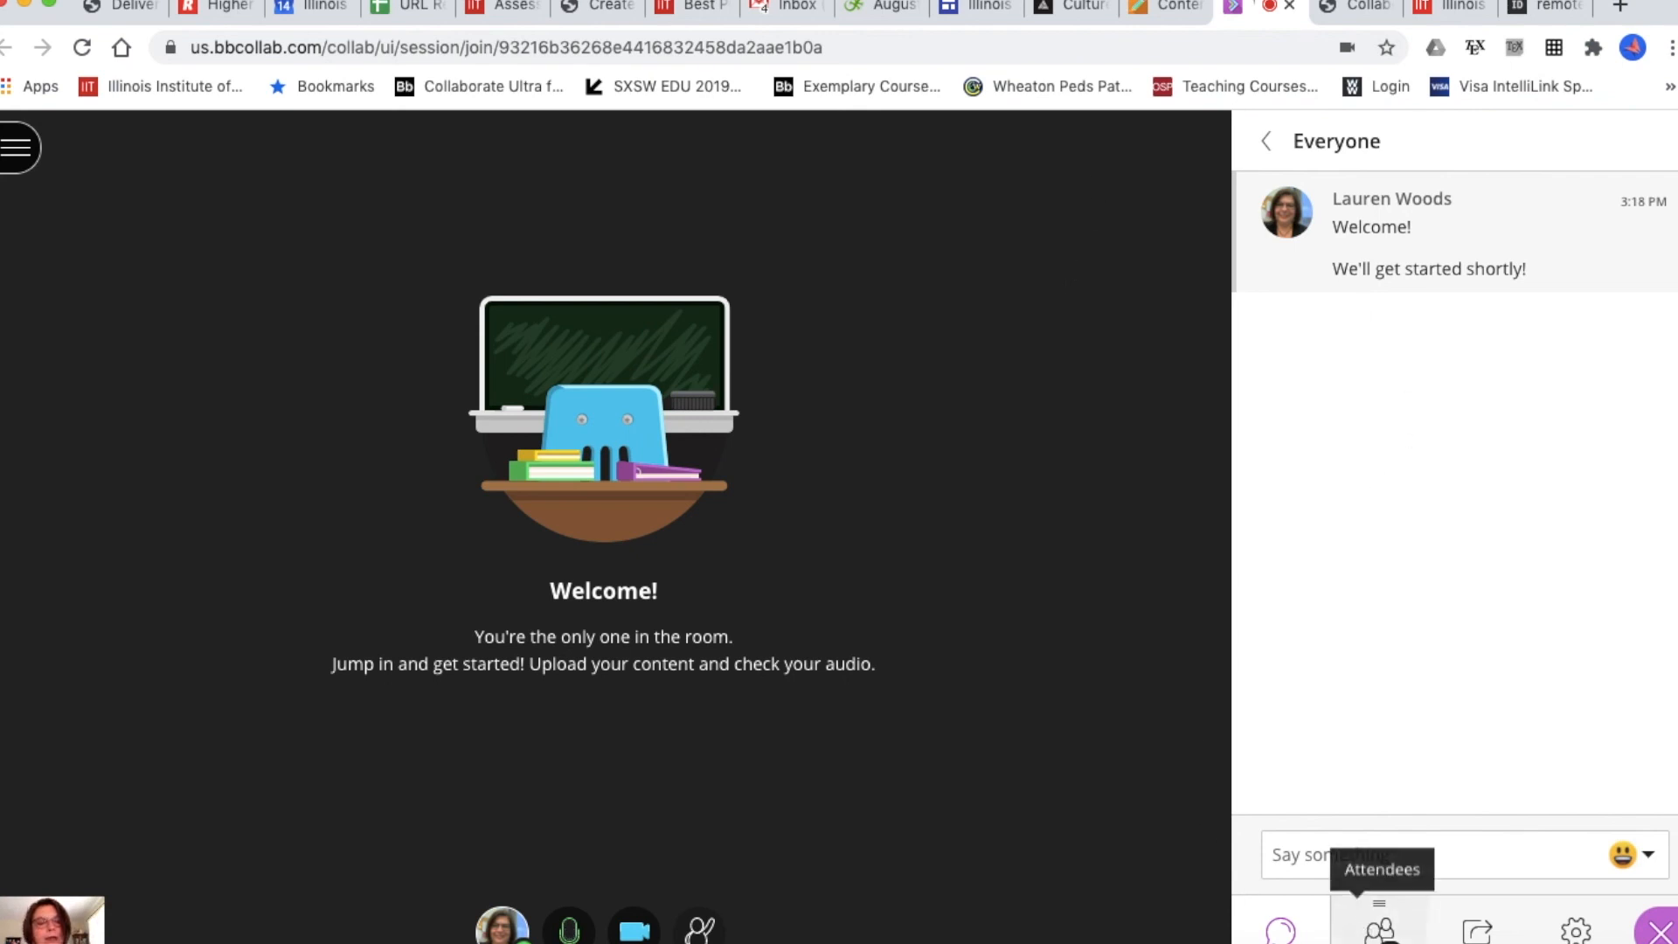
# - Open the attendees list and view the moderator's individual options and the options for the whole list
pyautogui.click(1372, 931)
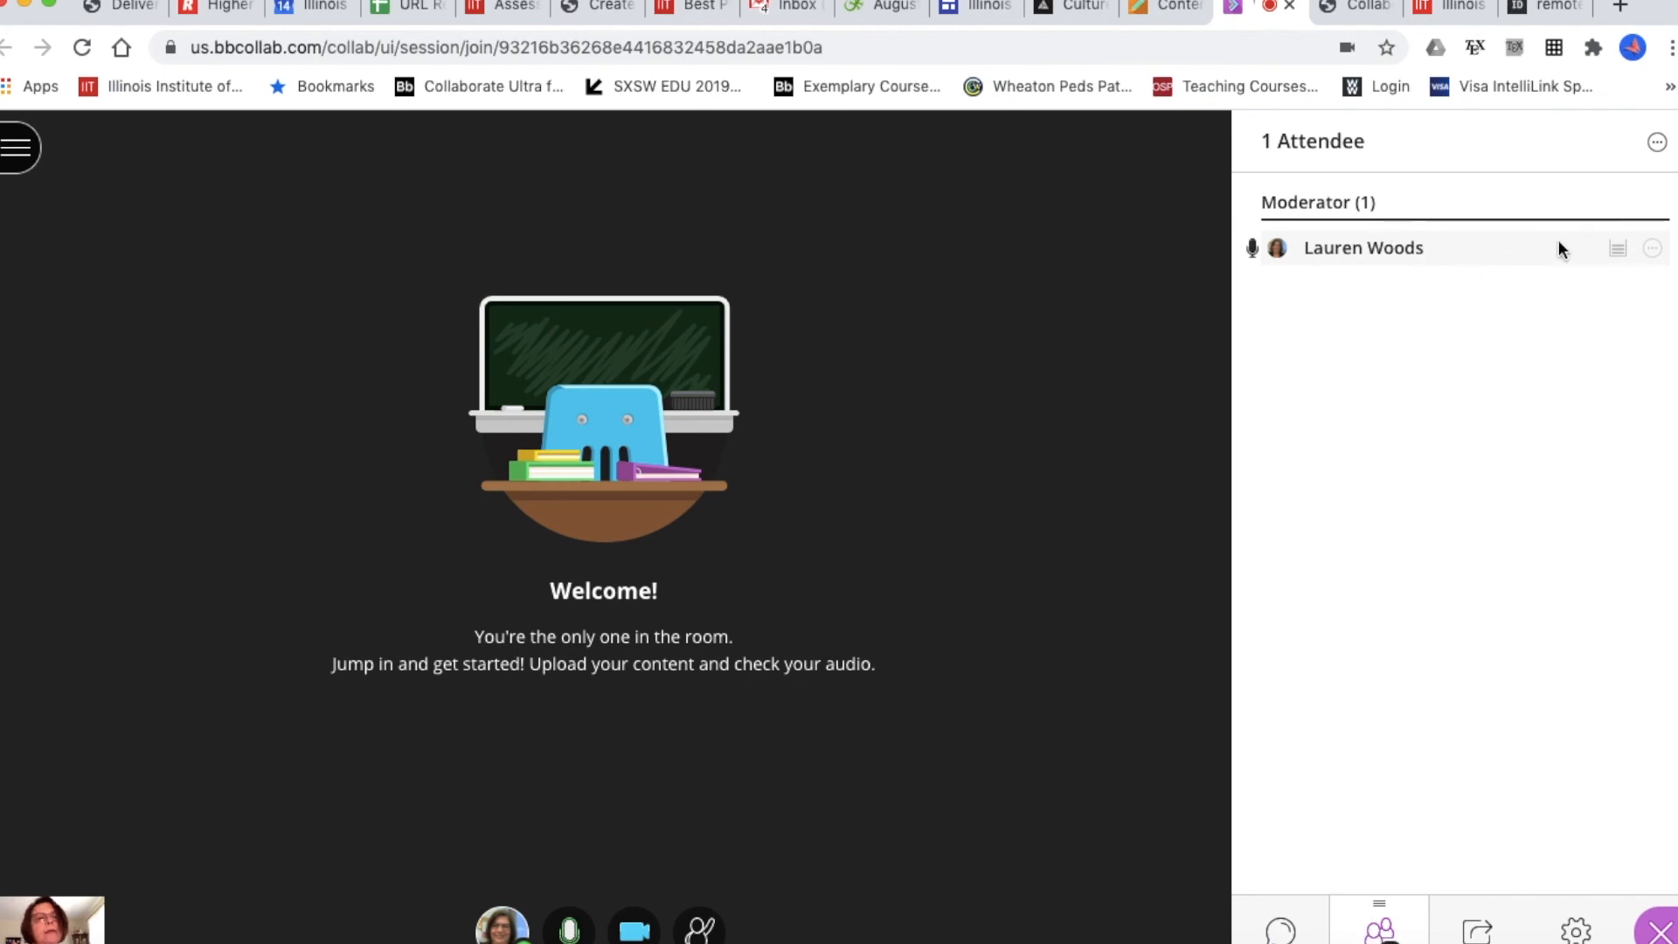
pyautogui.moveTo(1618, 254)
pyautogui.click(1652, 250)
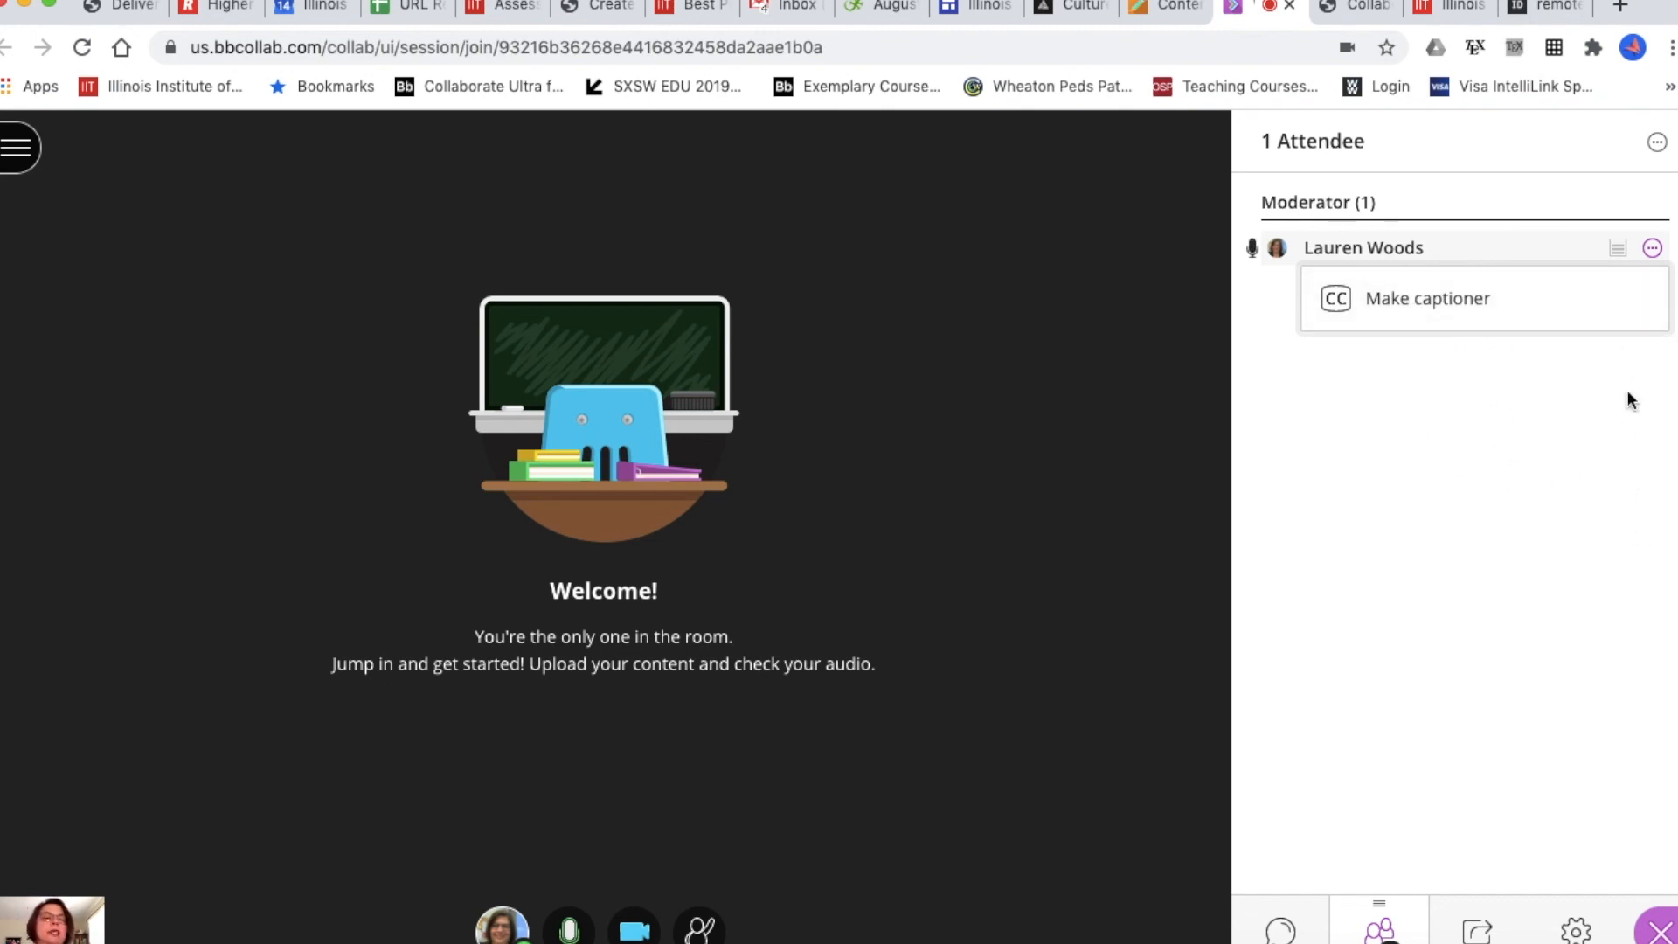
pyautogui.click(1554, 773)
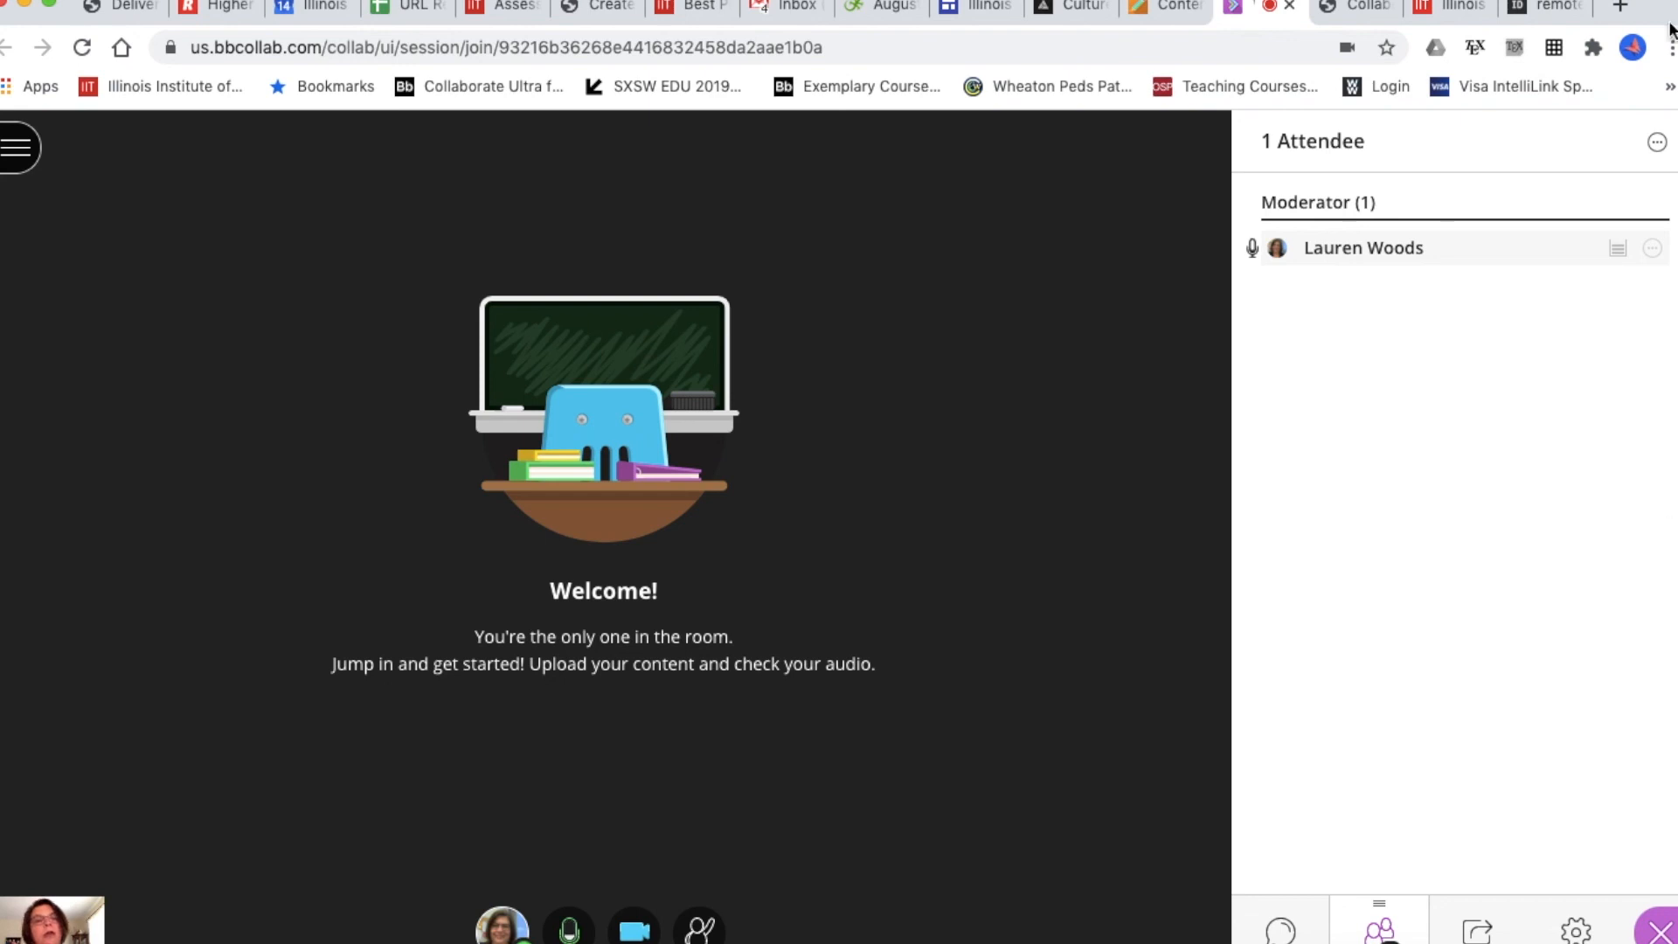
pyautogui.click(1657, 144)
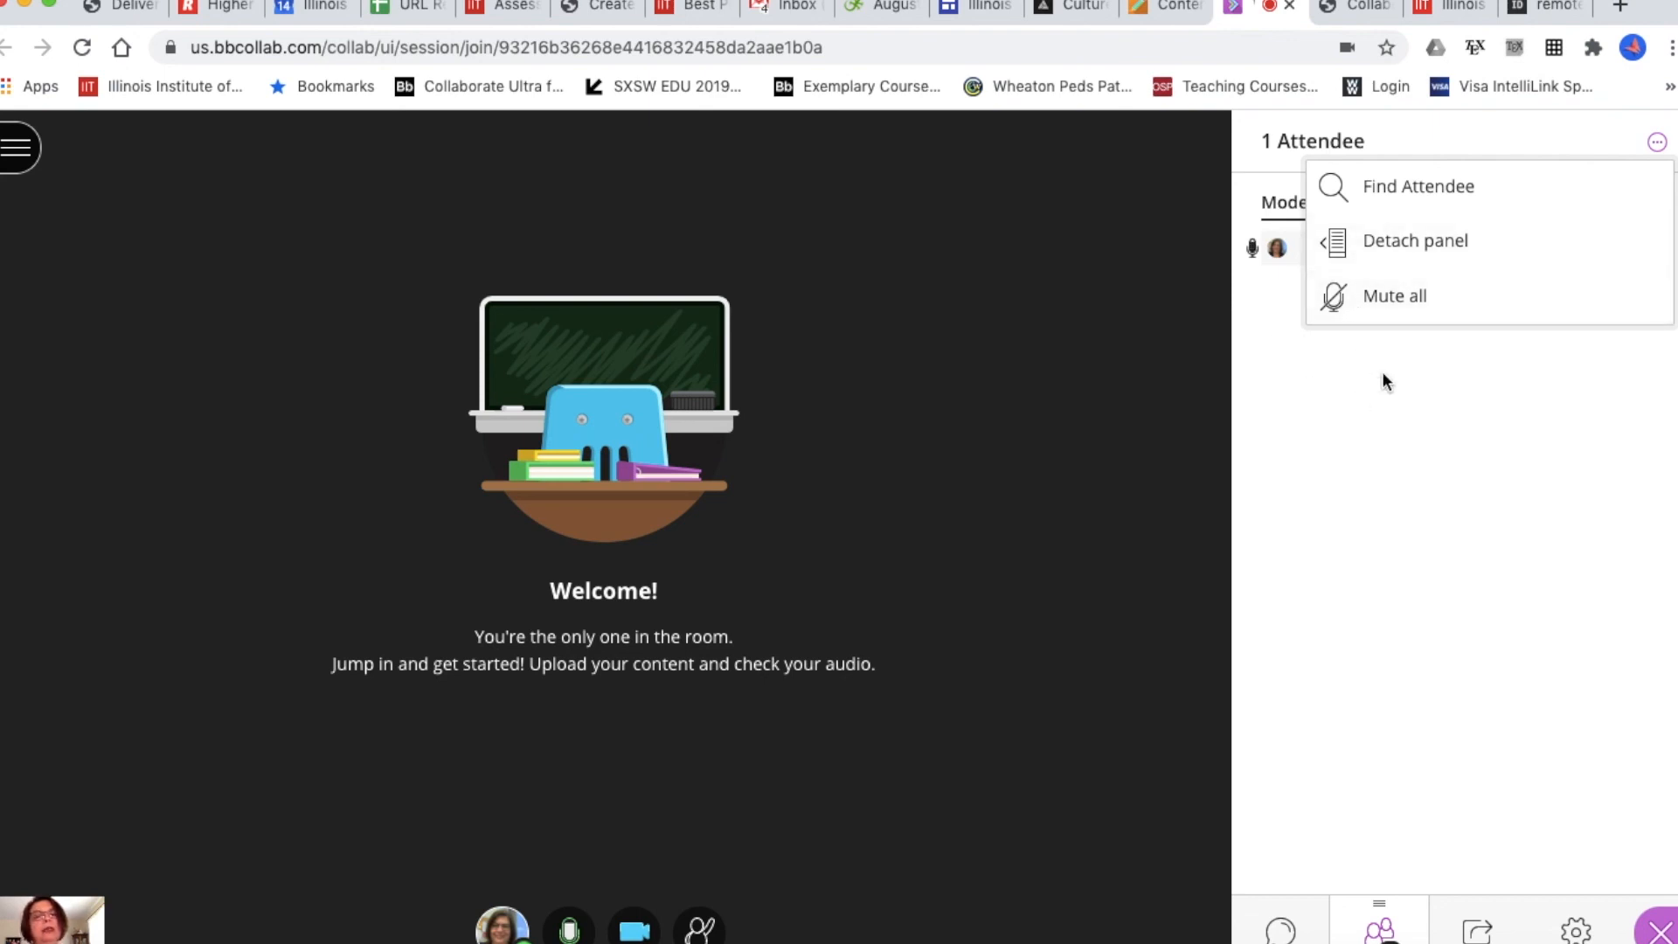
# - Detach the attendees panel from the side panel and merge it back
pyautogui.click(1353, 250)
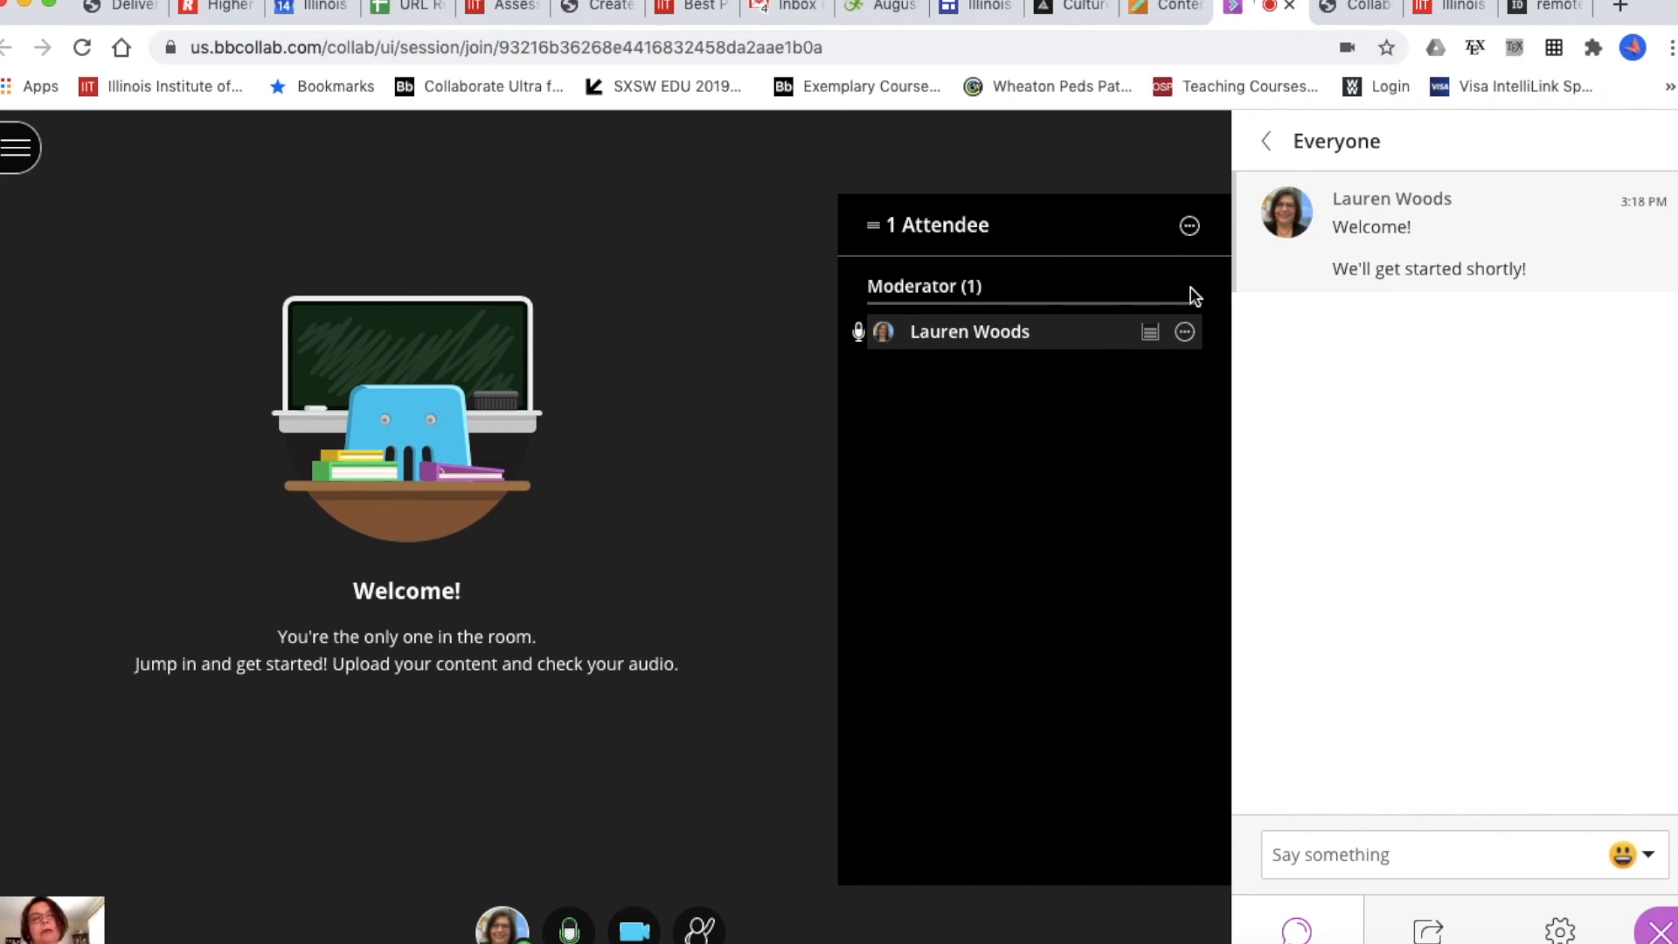
pyautogui.click(1188, 226)
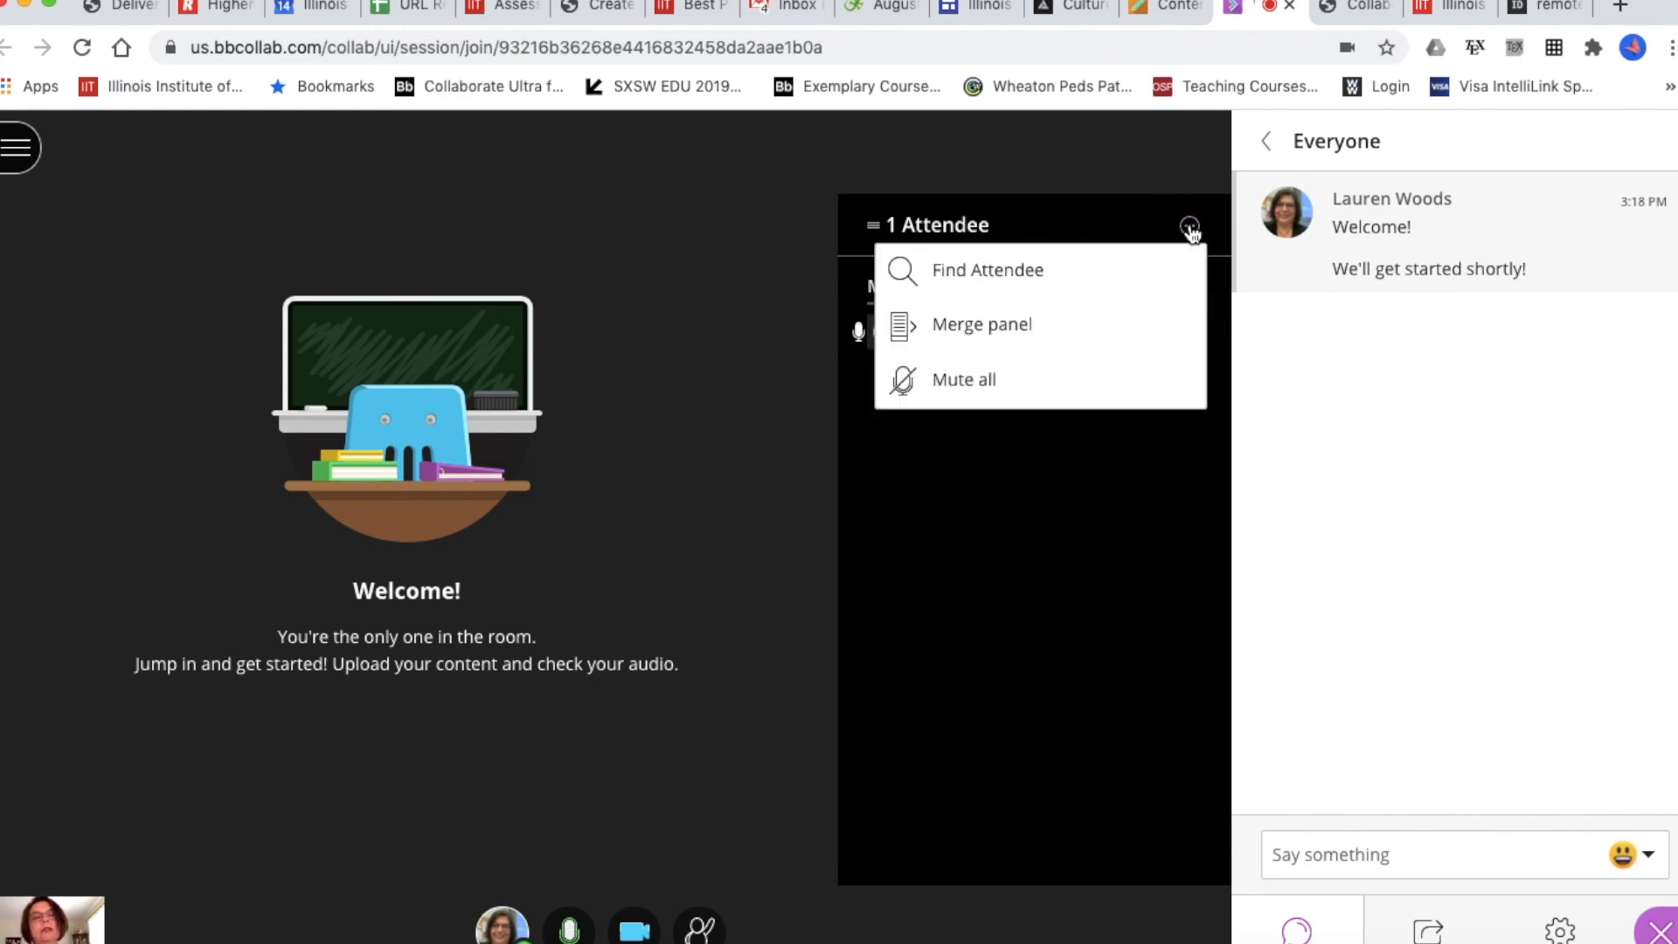
pyautogui.click(1005, 322)
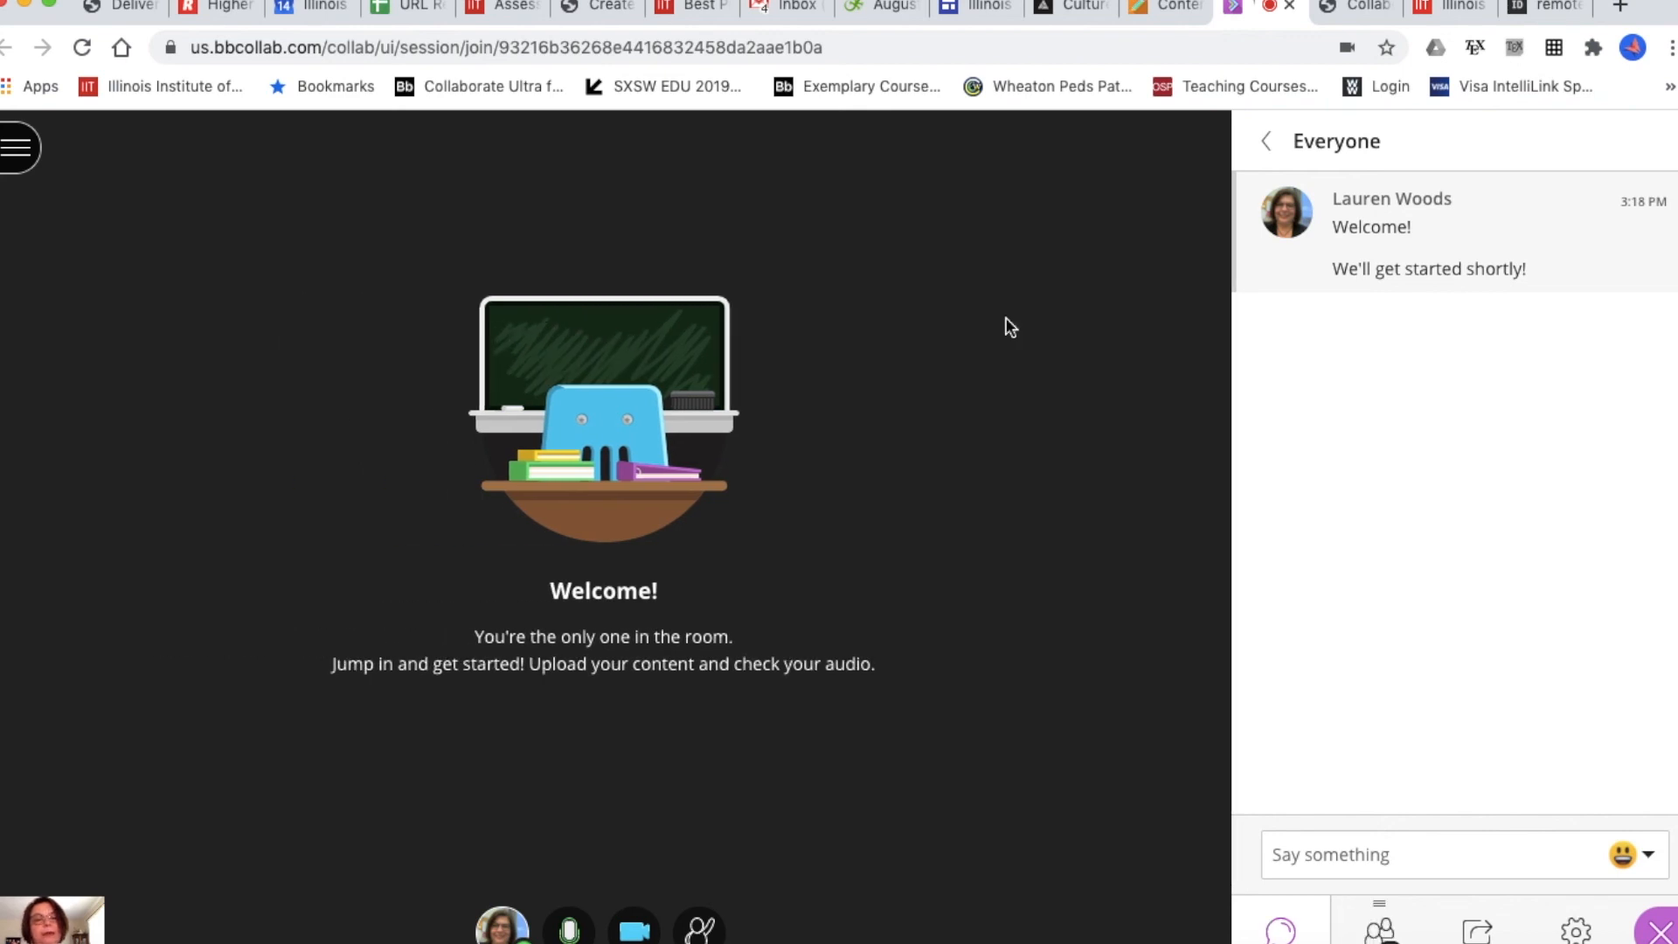
# - Share a blank whiteboard, draw a blue squiggle on it and handwrite "Hello!" beside it with the Pencil
pyautogui.click(1468, 933)
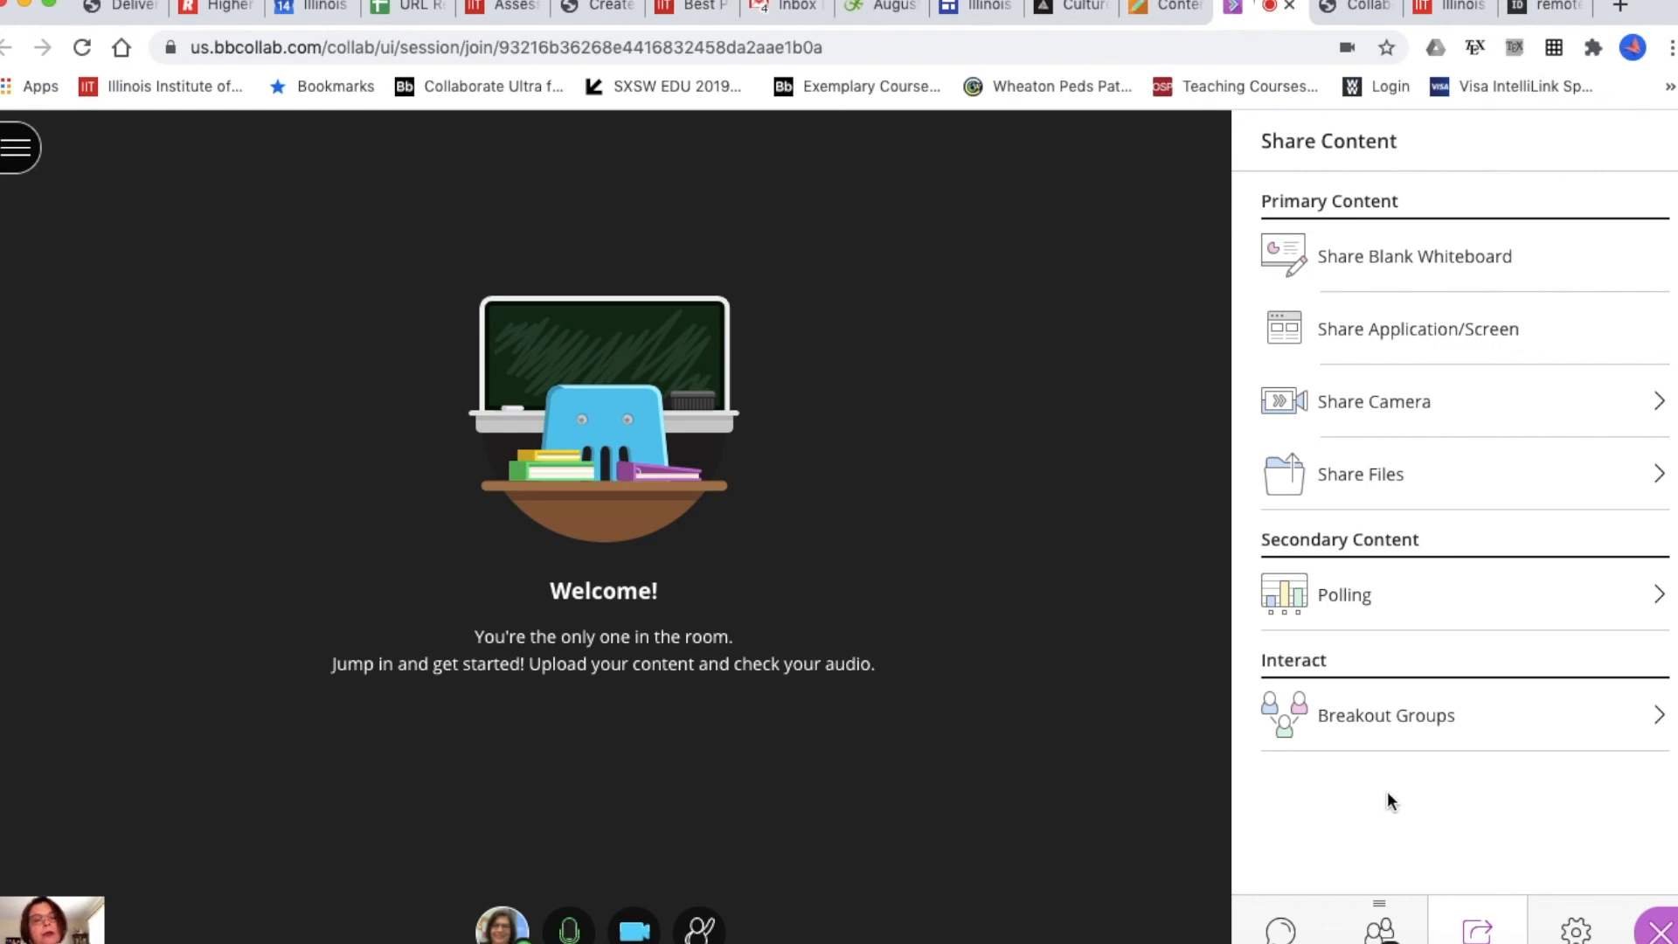
pyautogui.click(1410, 265)
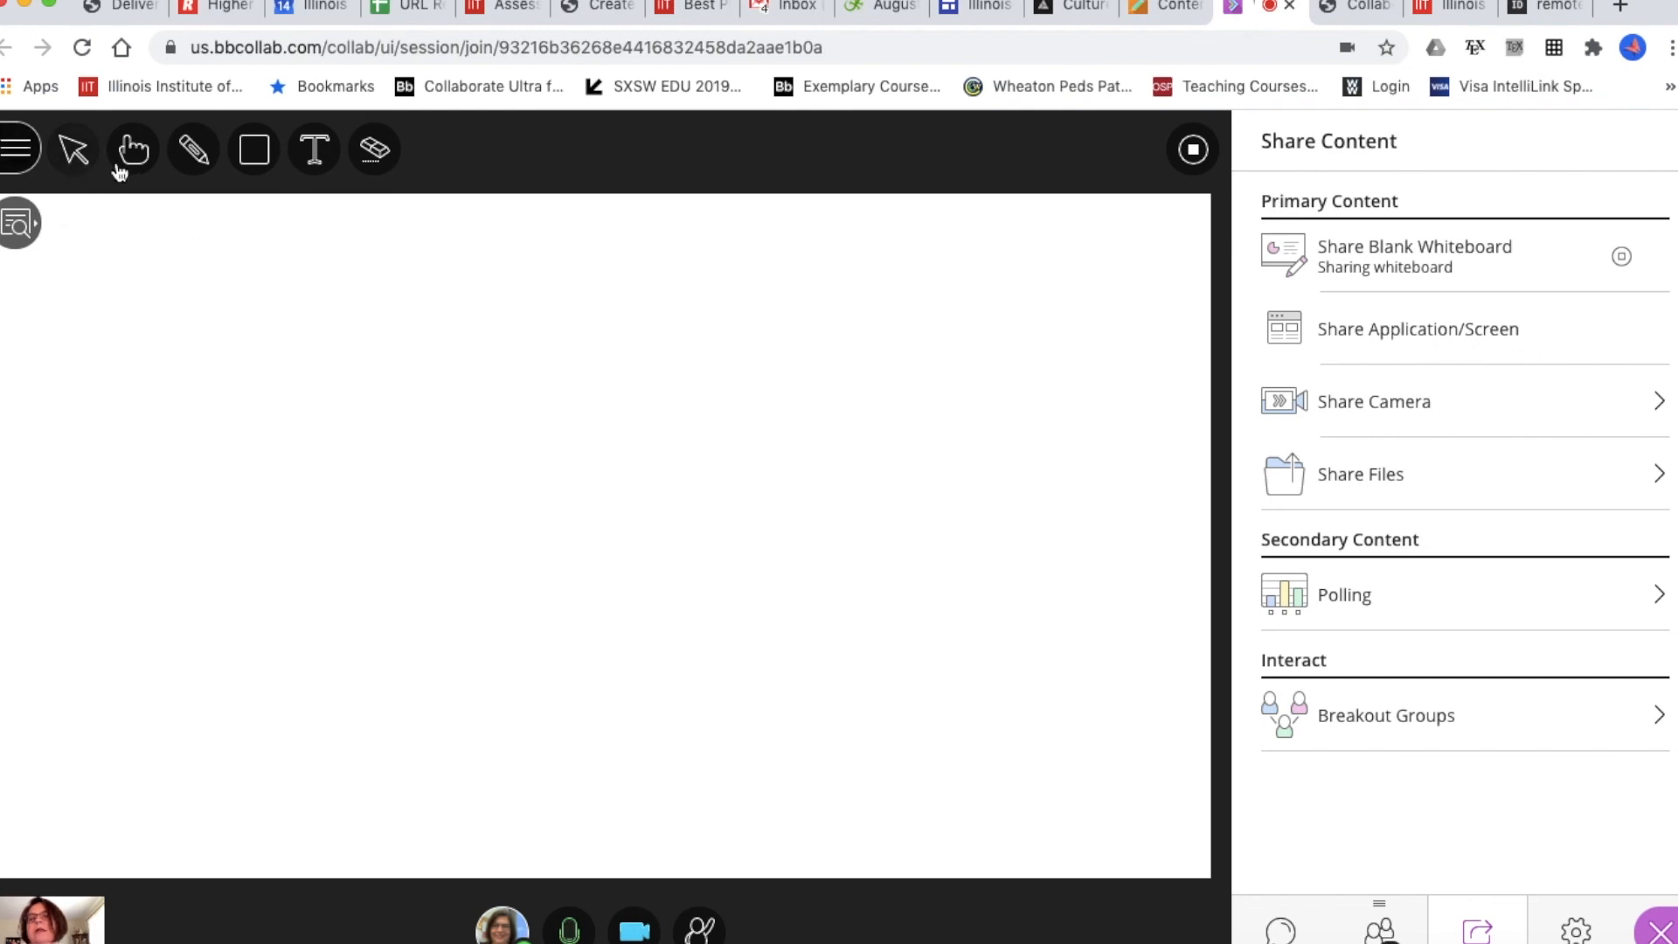
pyautogui.click(196, 158)
pyautogui.moveTo(154, 351)
pyautogui.mouseDown()
pyautogui.moveTo(307, 401)
pyautogui.moveTo(476, 521)
pyautogui.mouseUp()
pyautogui.moveTo(558, 289); pyautogui.dragTo(558, 468)
pyautogui.moveTo(617, 309)
pyautogui.mouseDown()
pyautogui.moveTo(617, 408)
pyautogui.moveTo(560, 384)
pyautogui.moveTo(797, 415)
pyautogui.moveTo(828, 374)
pyautogui.mouseUp()
pyautogui.moveTo(873, 289); pyautogui.dragTo(873, 411)
pyautogui.click(877, 447)
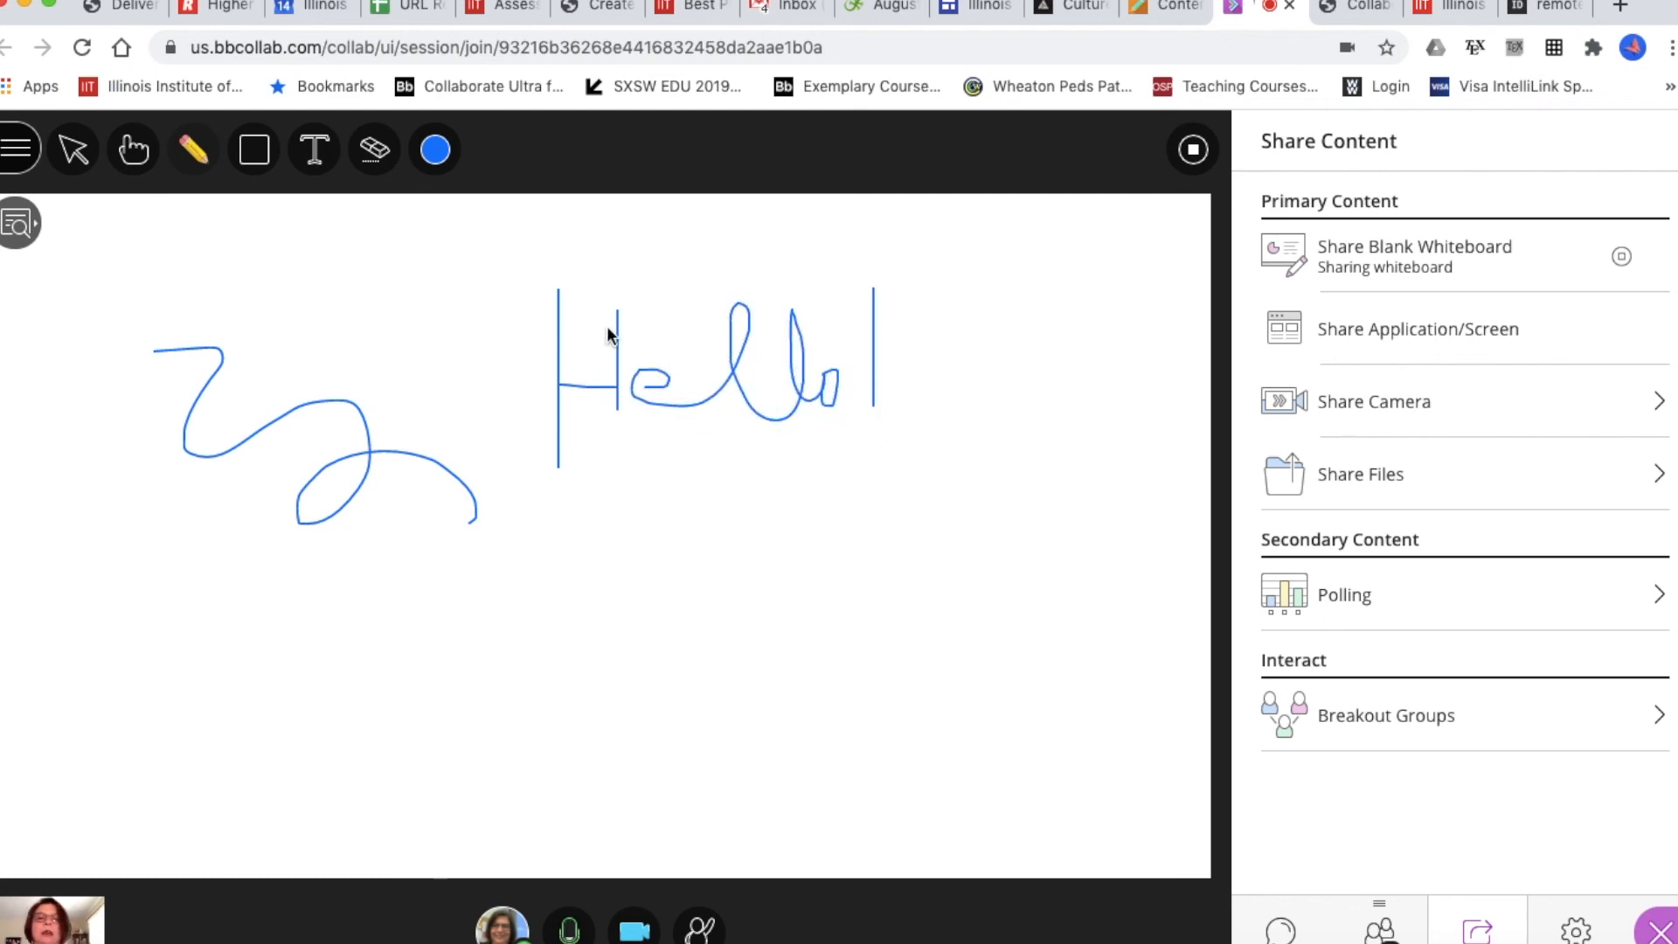
# - Clear the whiteboard drawings, reveal the view controls and stop sharing the whiteboard
pyautogui.click(375, 150)
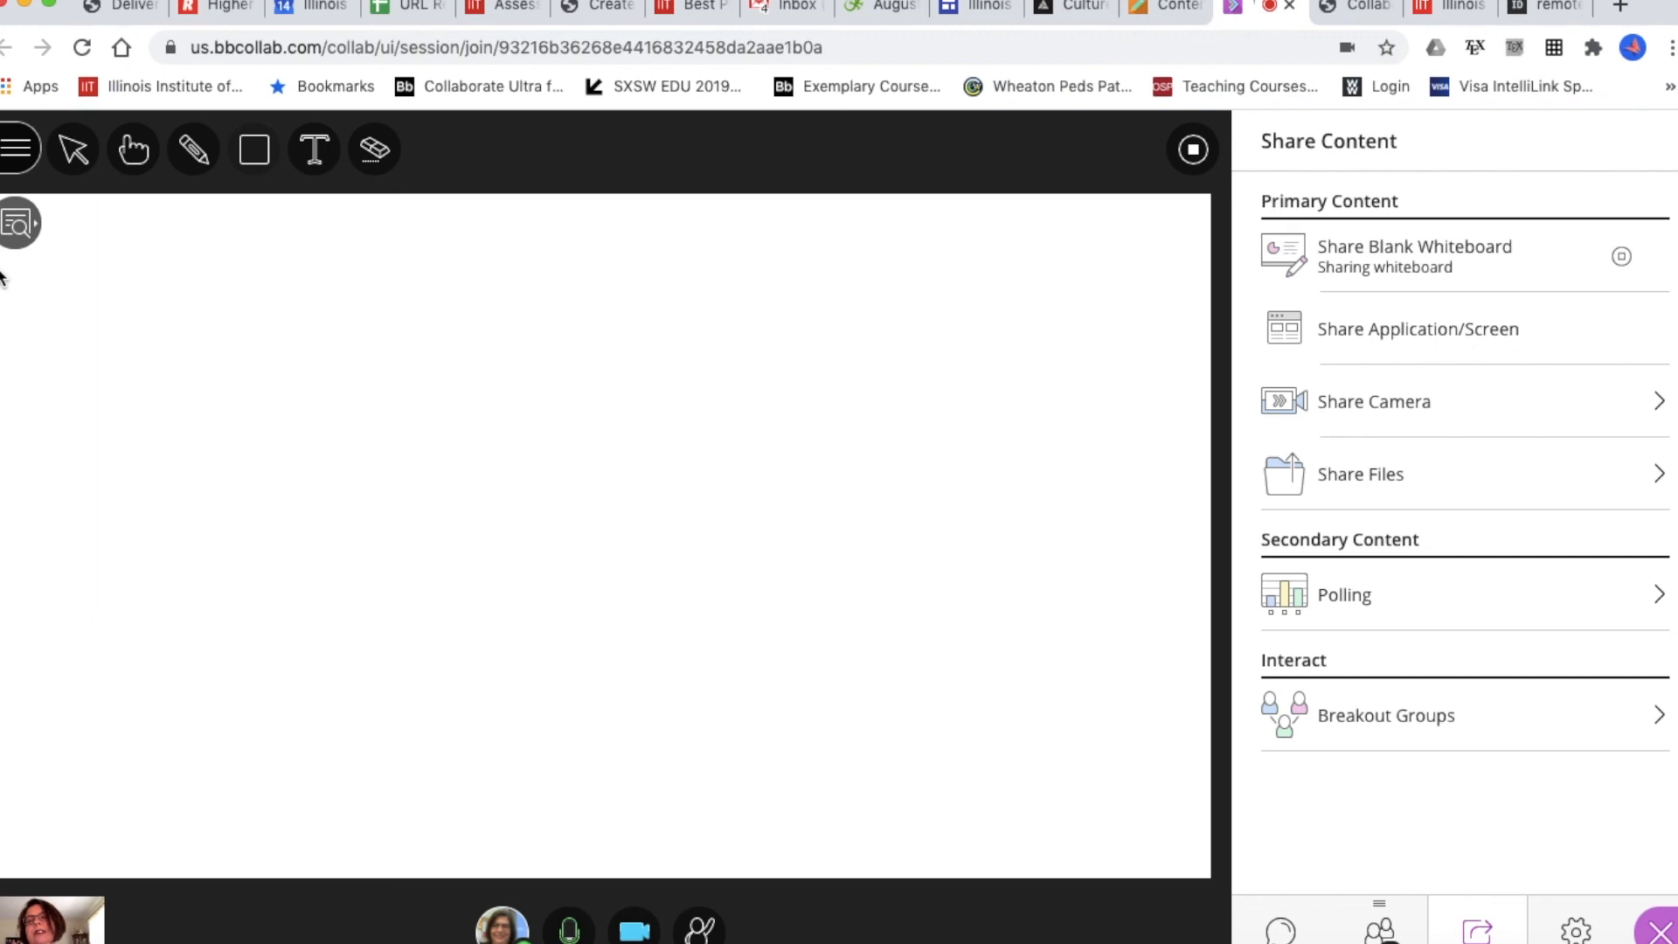
pyautogui.click(18, 225)
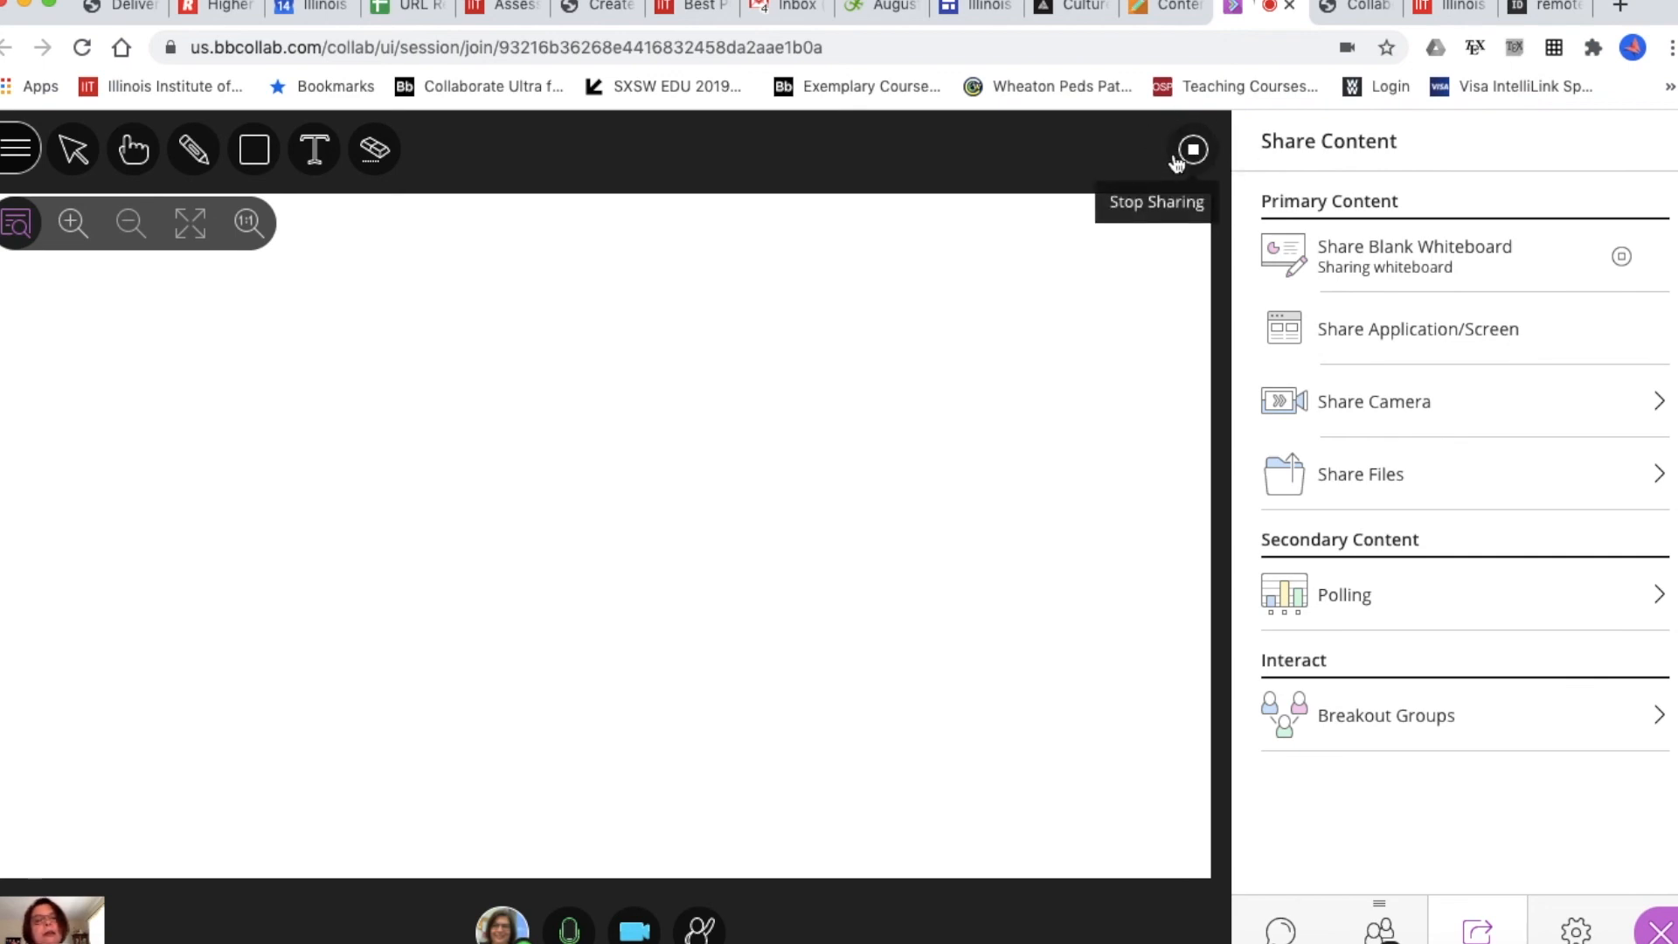
pyautogui.click(1623, 260)
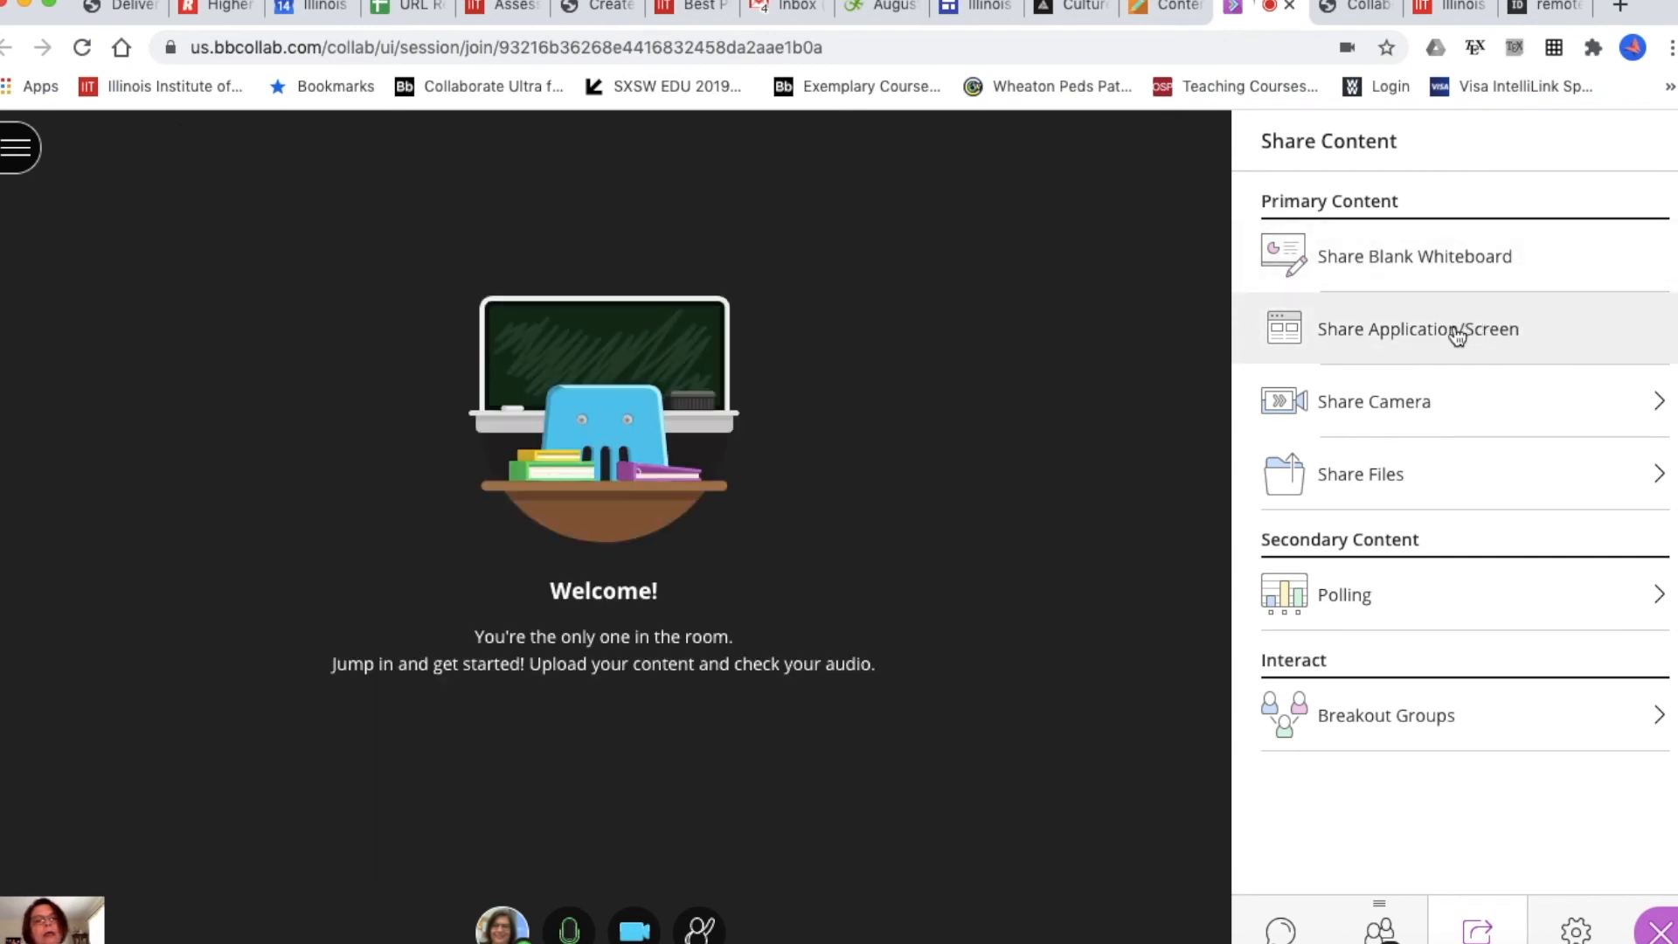
# - Review the screen and window sharing choices, and share the Chrome tab "Assessments and Grading | Illinois Institute of Technology"
pyautogui.click(1457, 337)
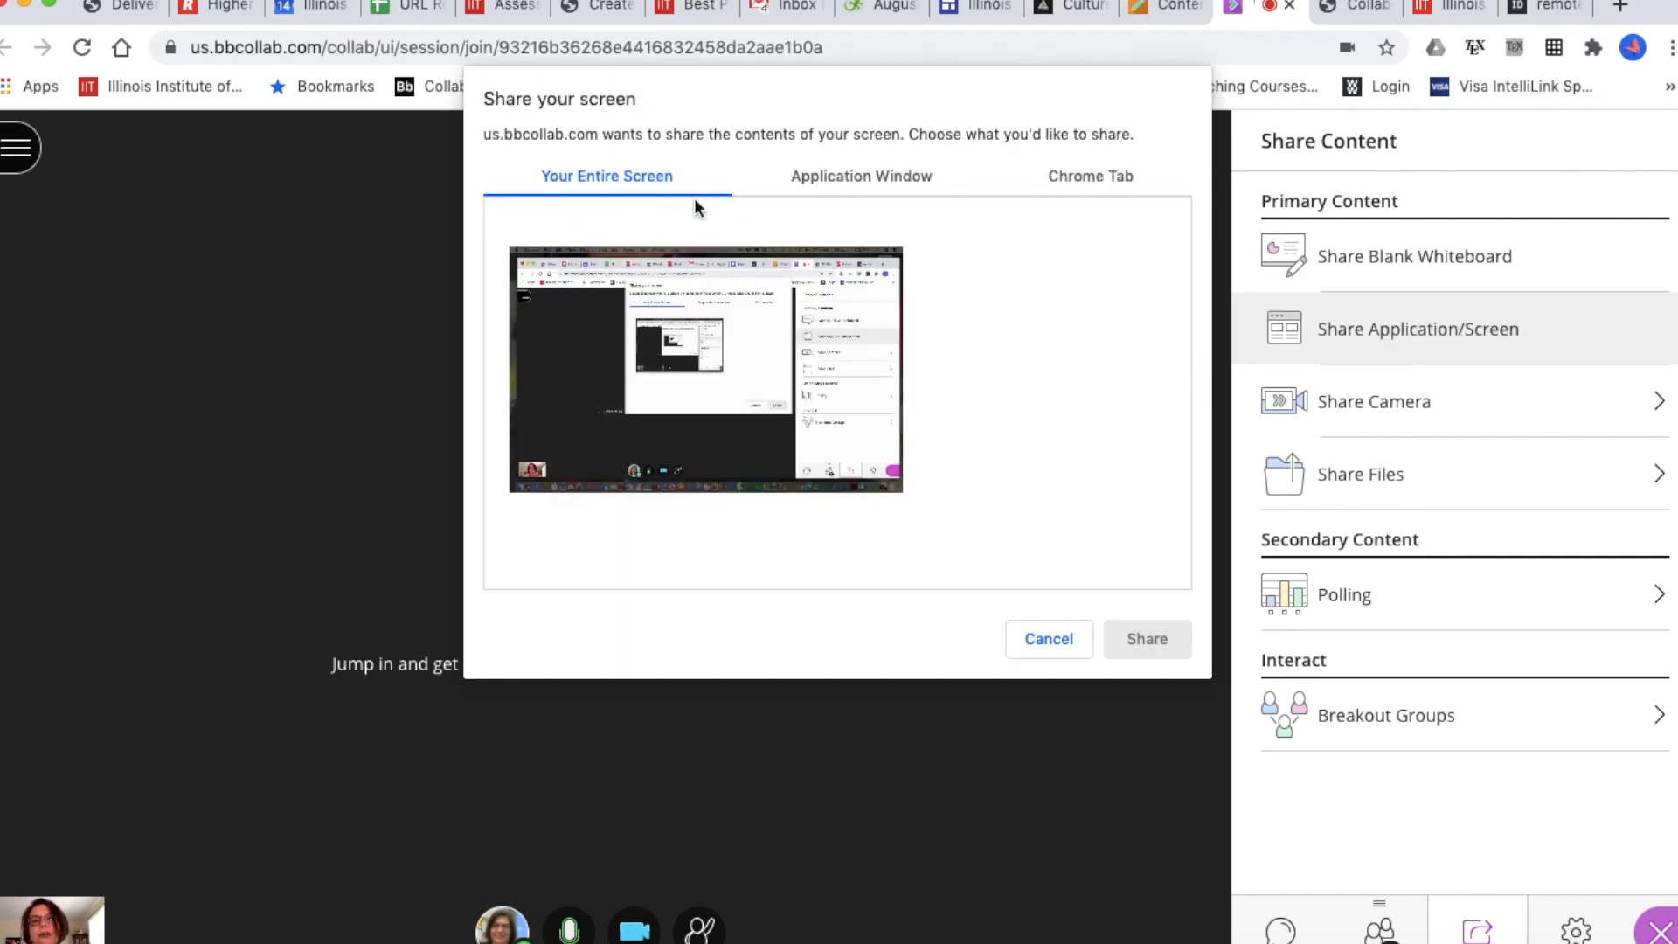
pyautogui.click(847, 178)
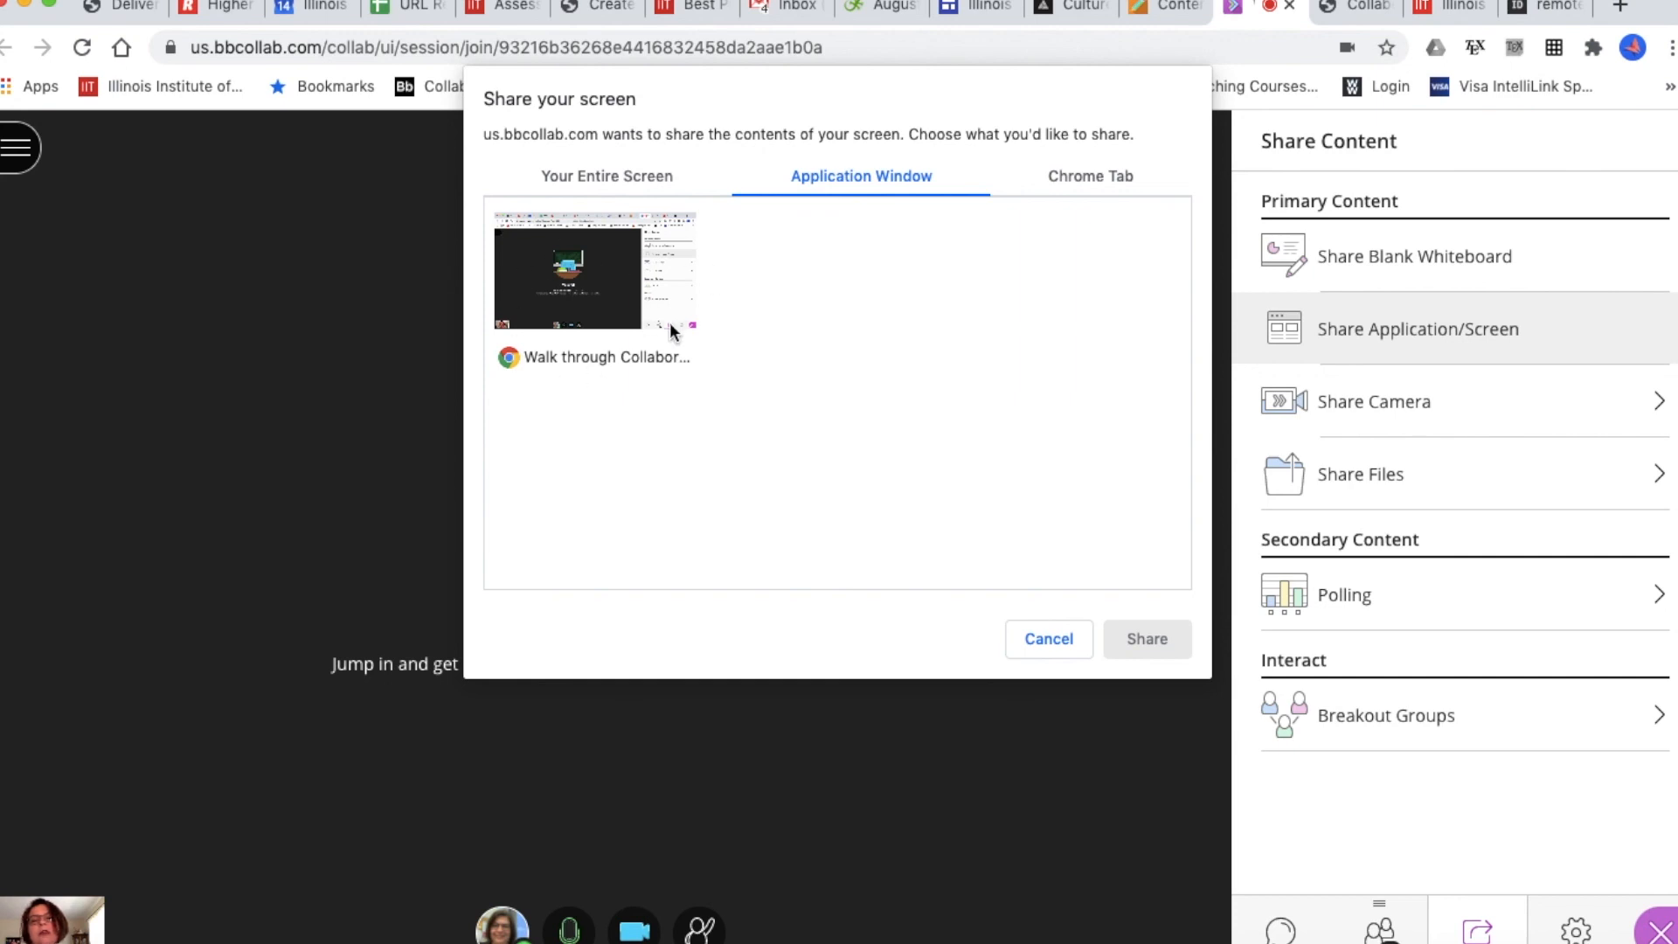
pyautogui.click(1094, 178)
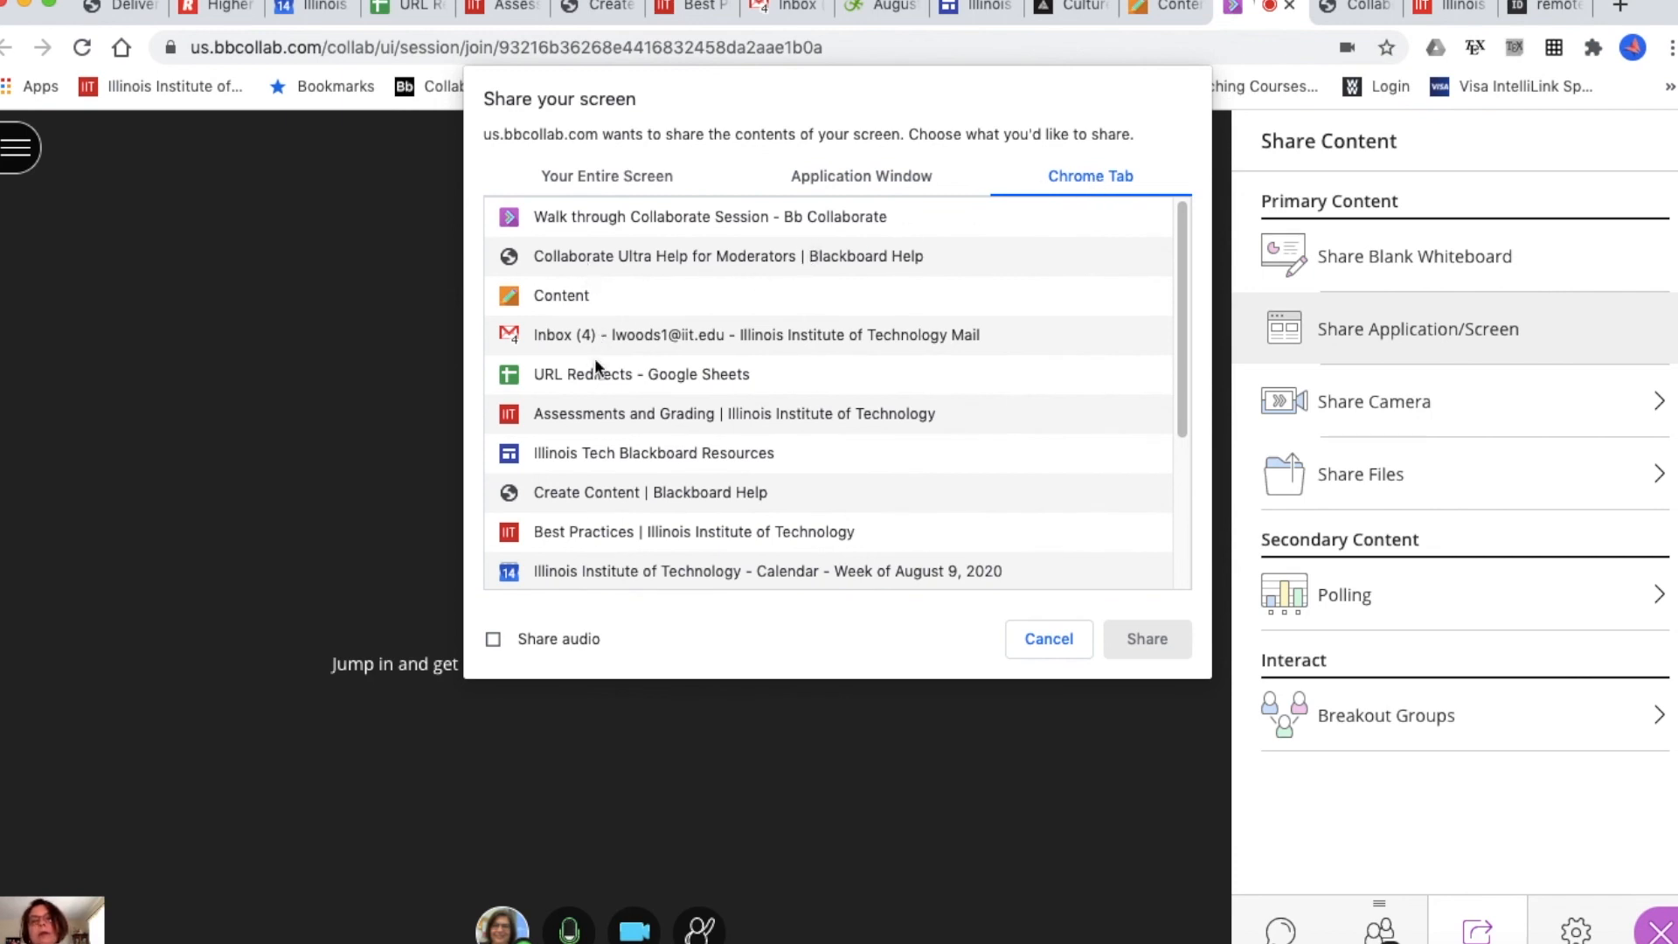
pyautogui.click(629, 416)
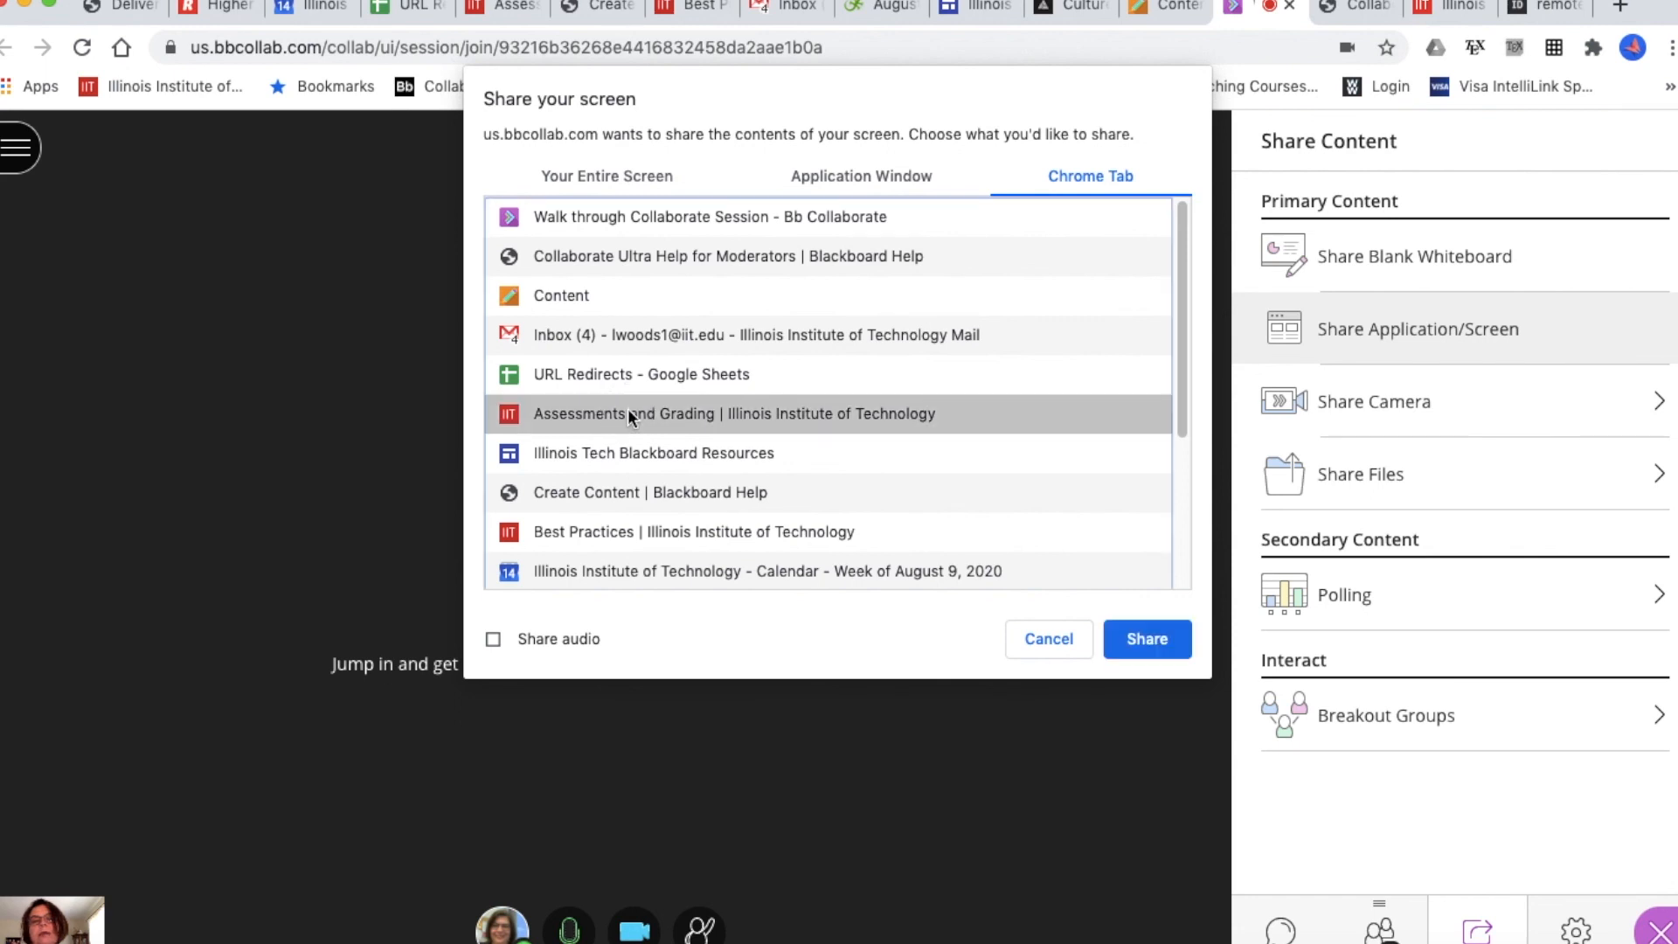
pyautogui.click(1140, 638)
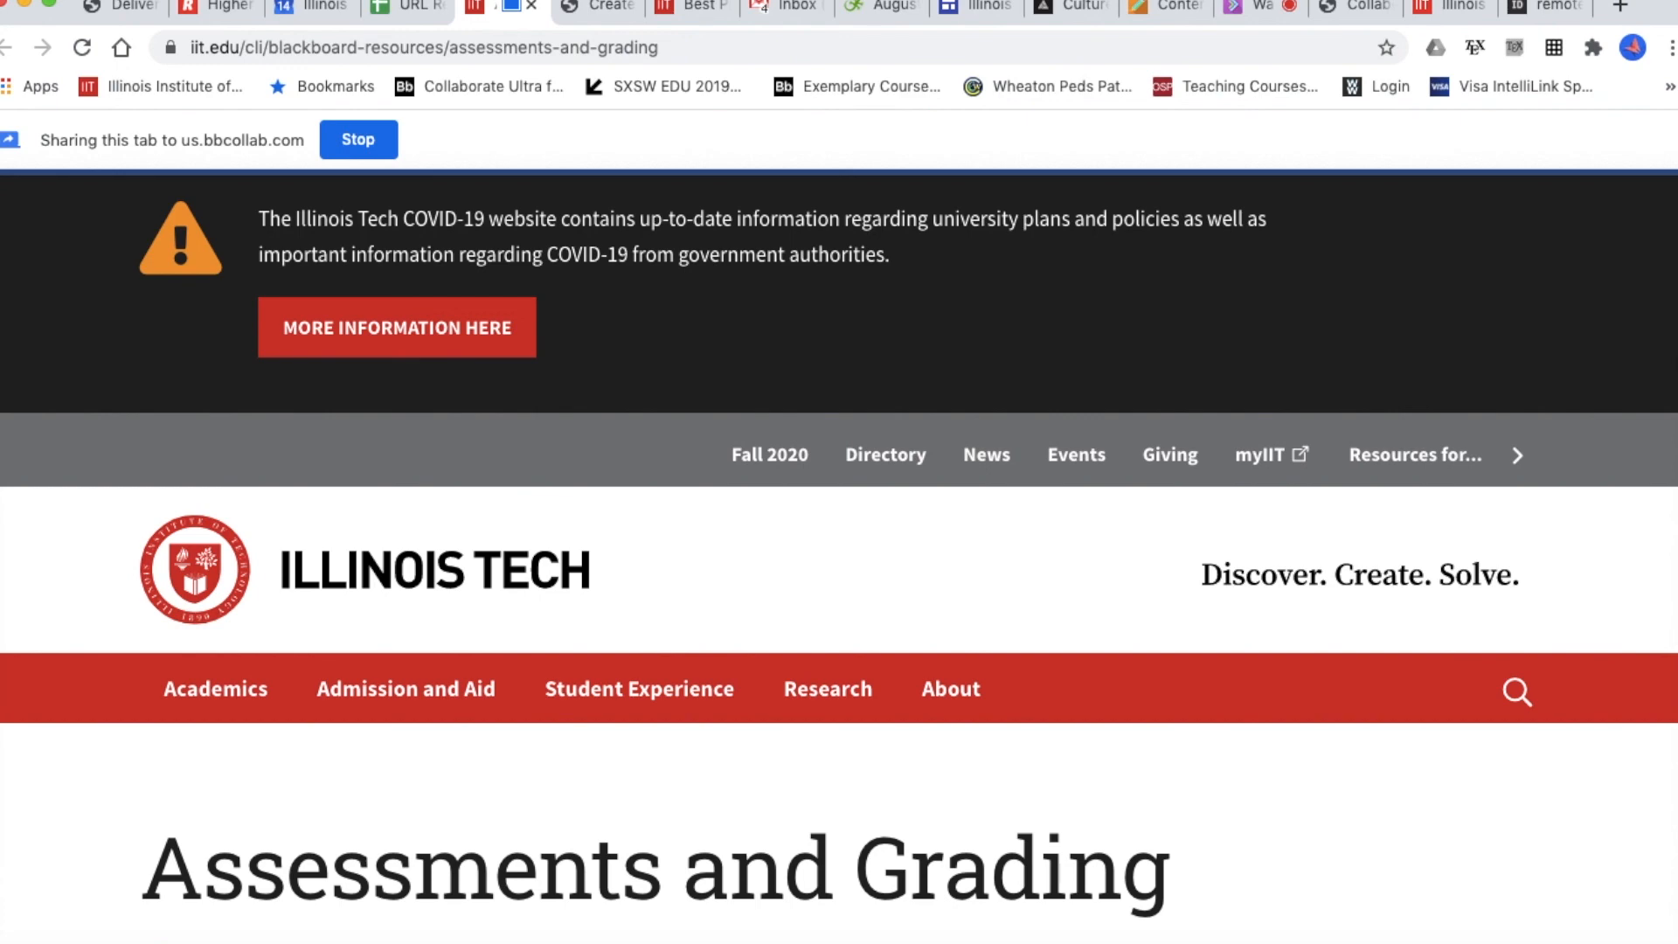
# - Look through the shared Assessments and Grading page and return to the Collaborate session
pyautogui.scroll(-6, 1674, 350)
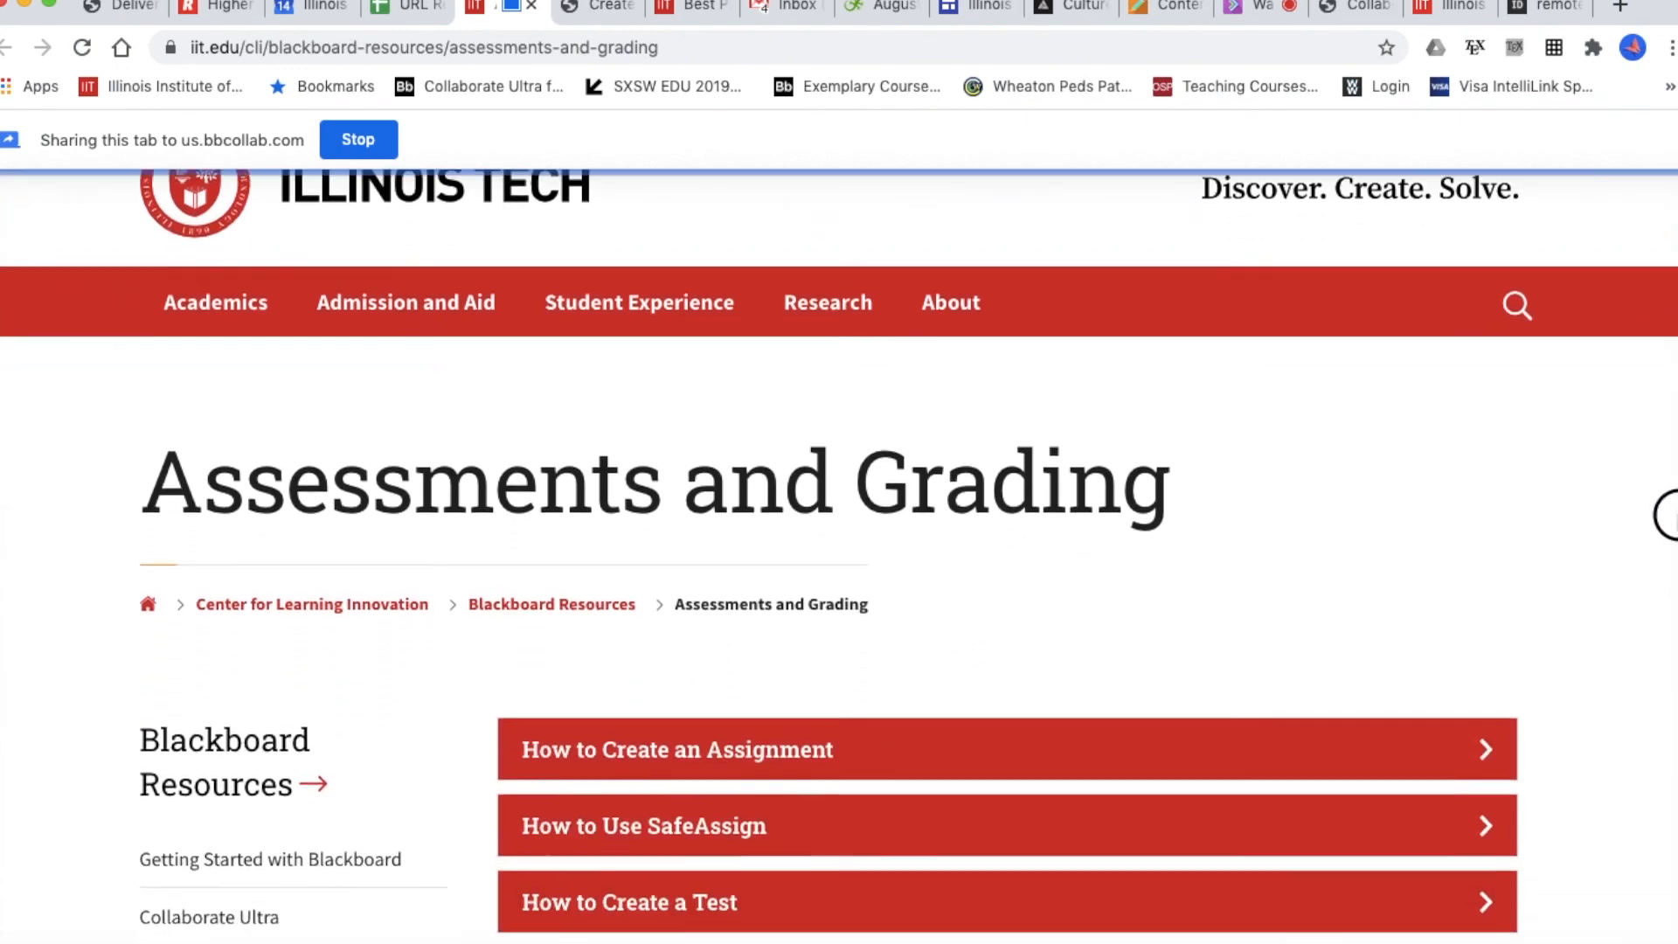
pyautogui.scroll(-3, 1665, 529)
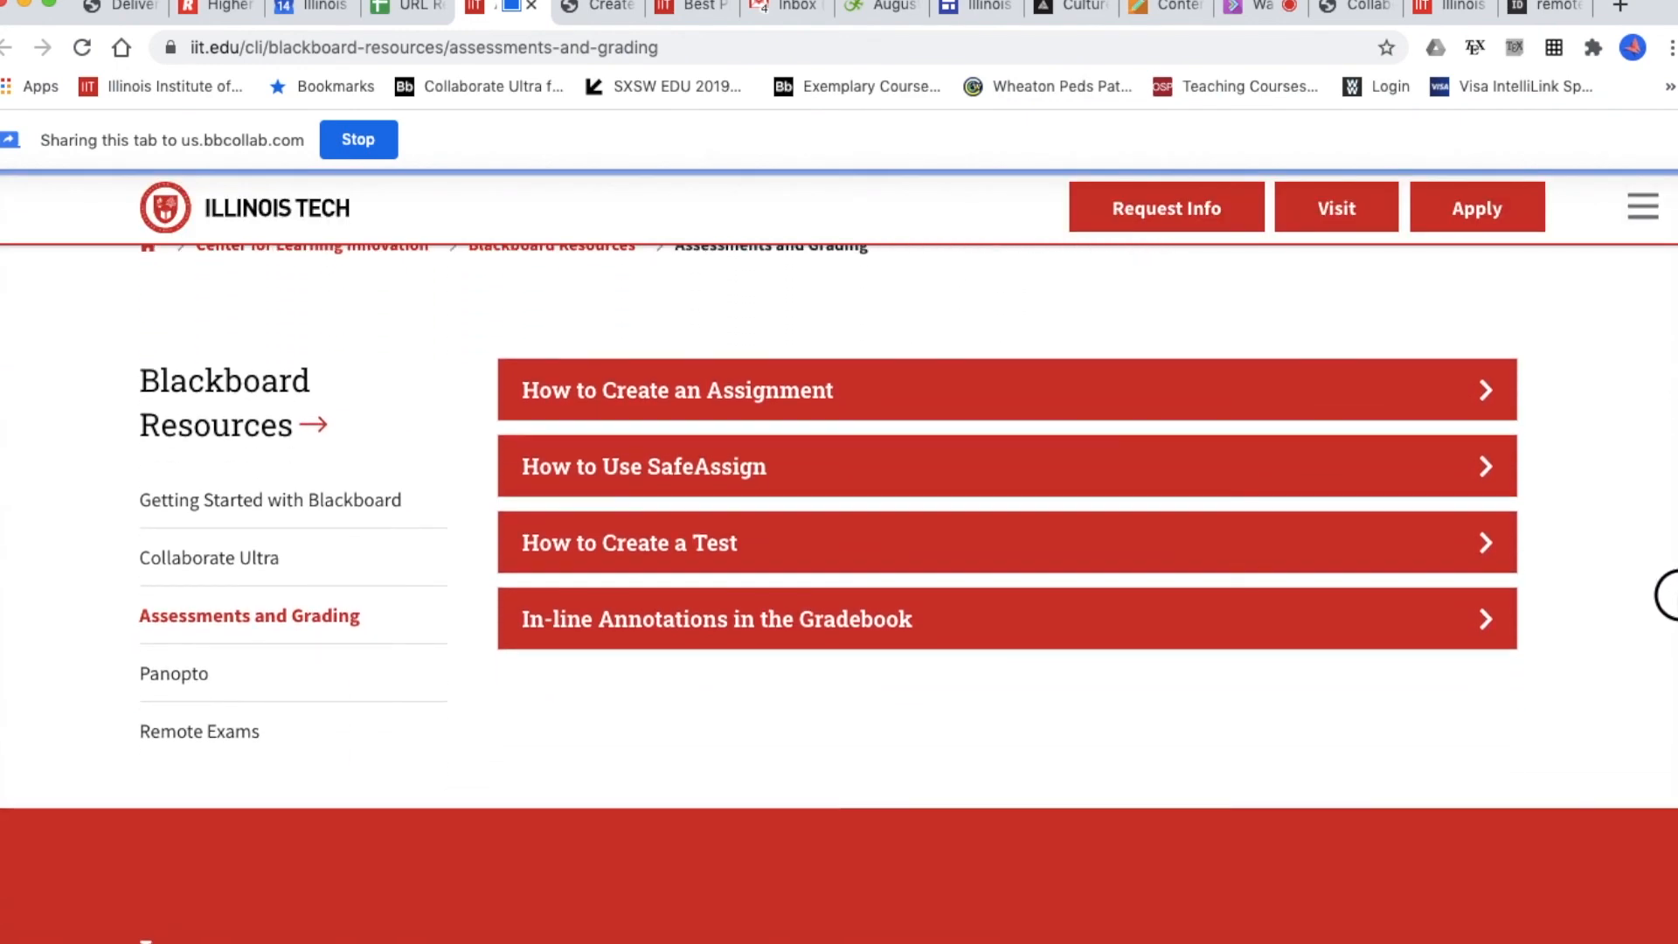
pyautogui.scroll(-5, 1669, 634)
pyautogui.scroll(7, 1663, 719)
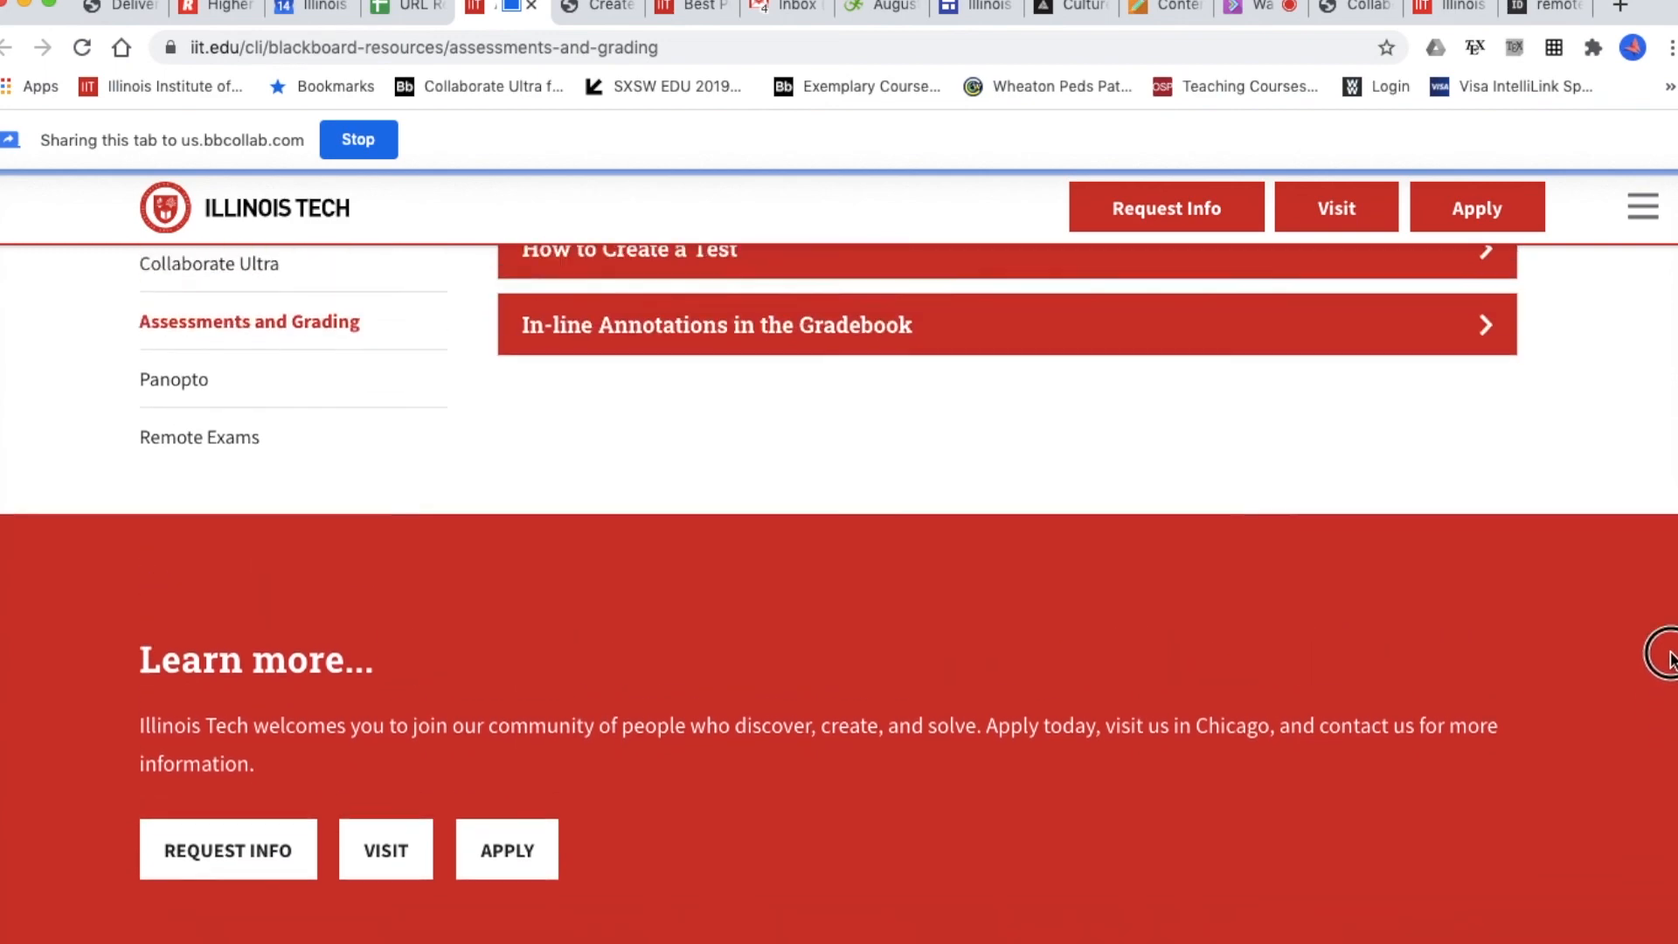
pyautogui.scroll(4, 1674, 521)
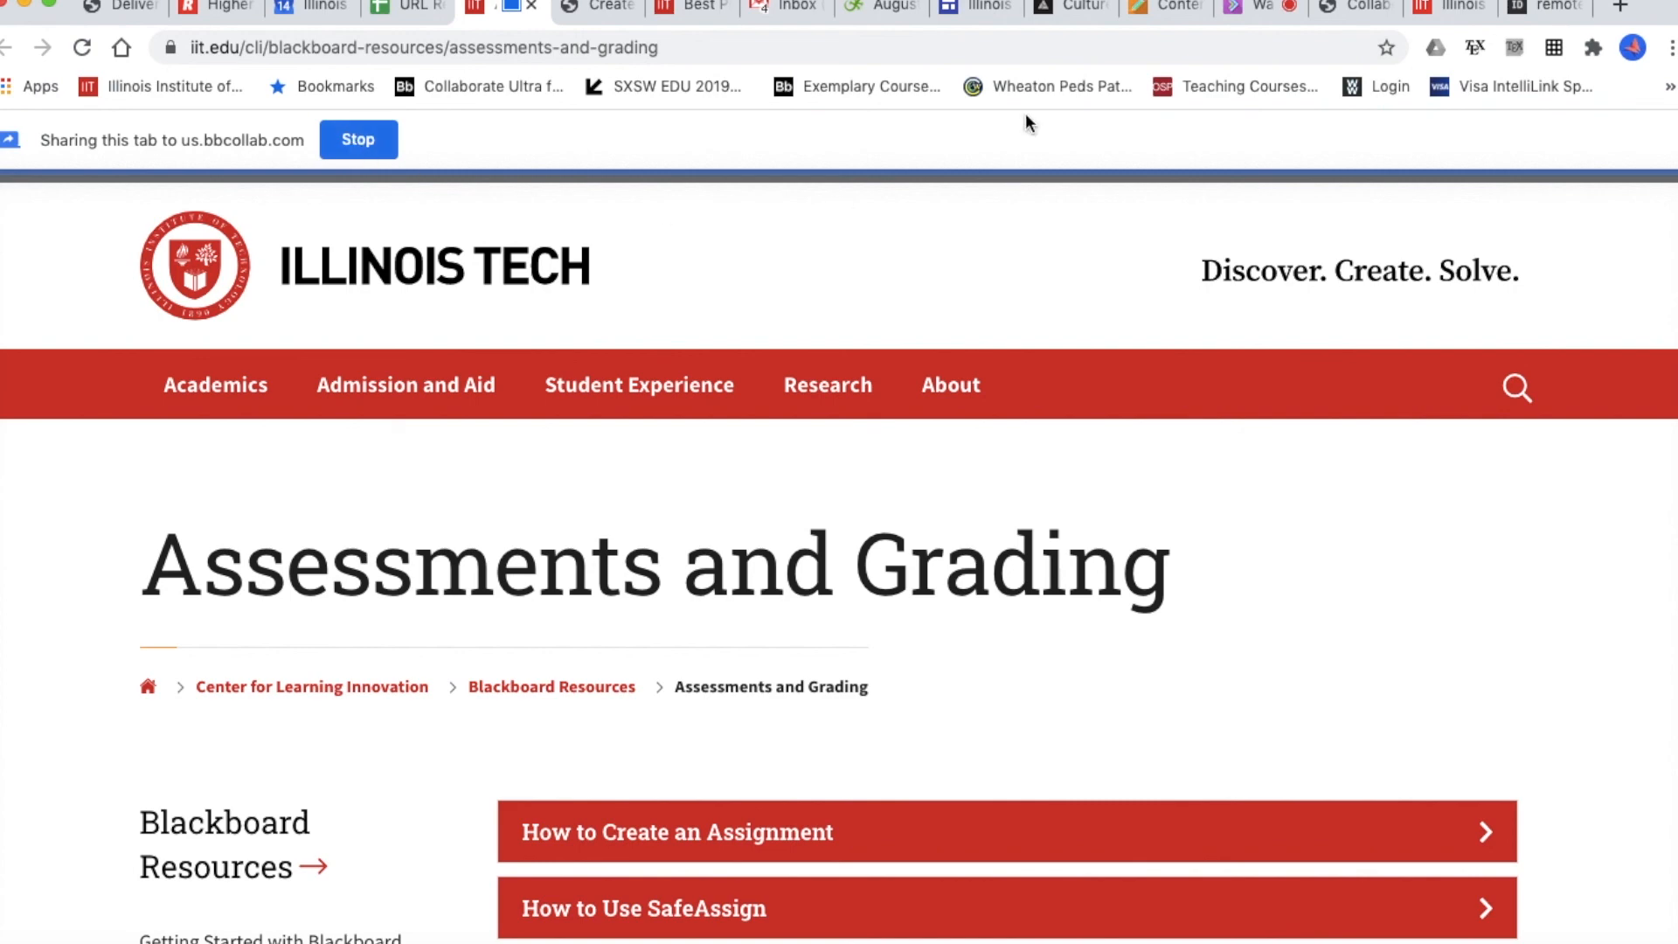
pyautogui.click(1252, 10)
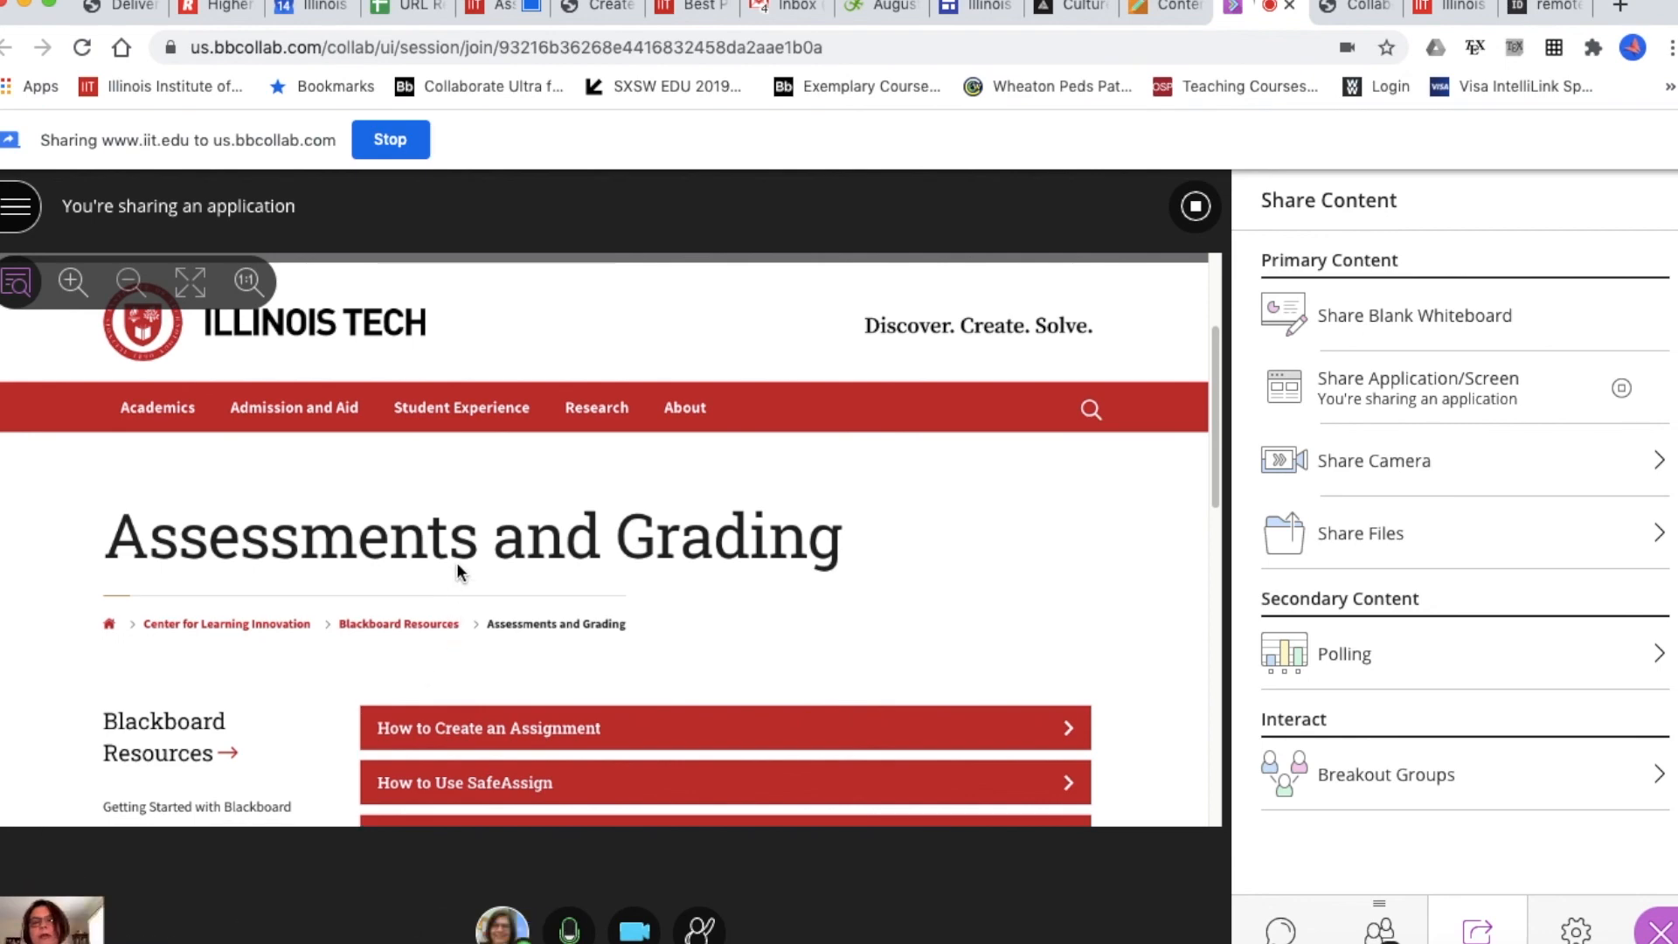
# - View the shared page zoomed in, at best fit and at actual size, and stop sharing the tab
pyautogui.click(72, 281)
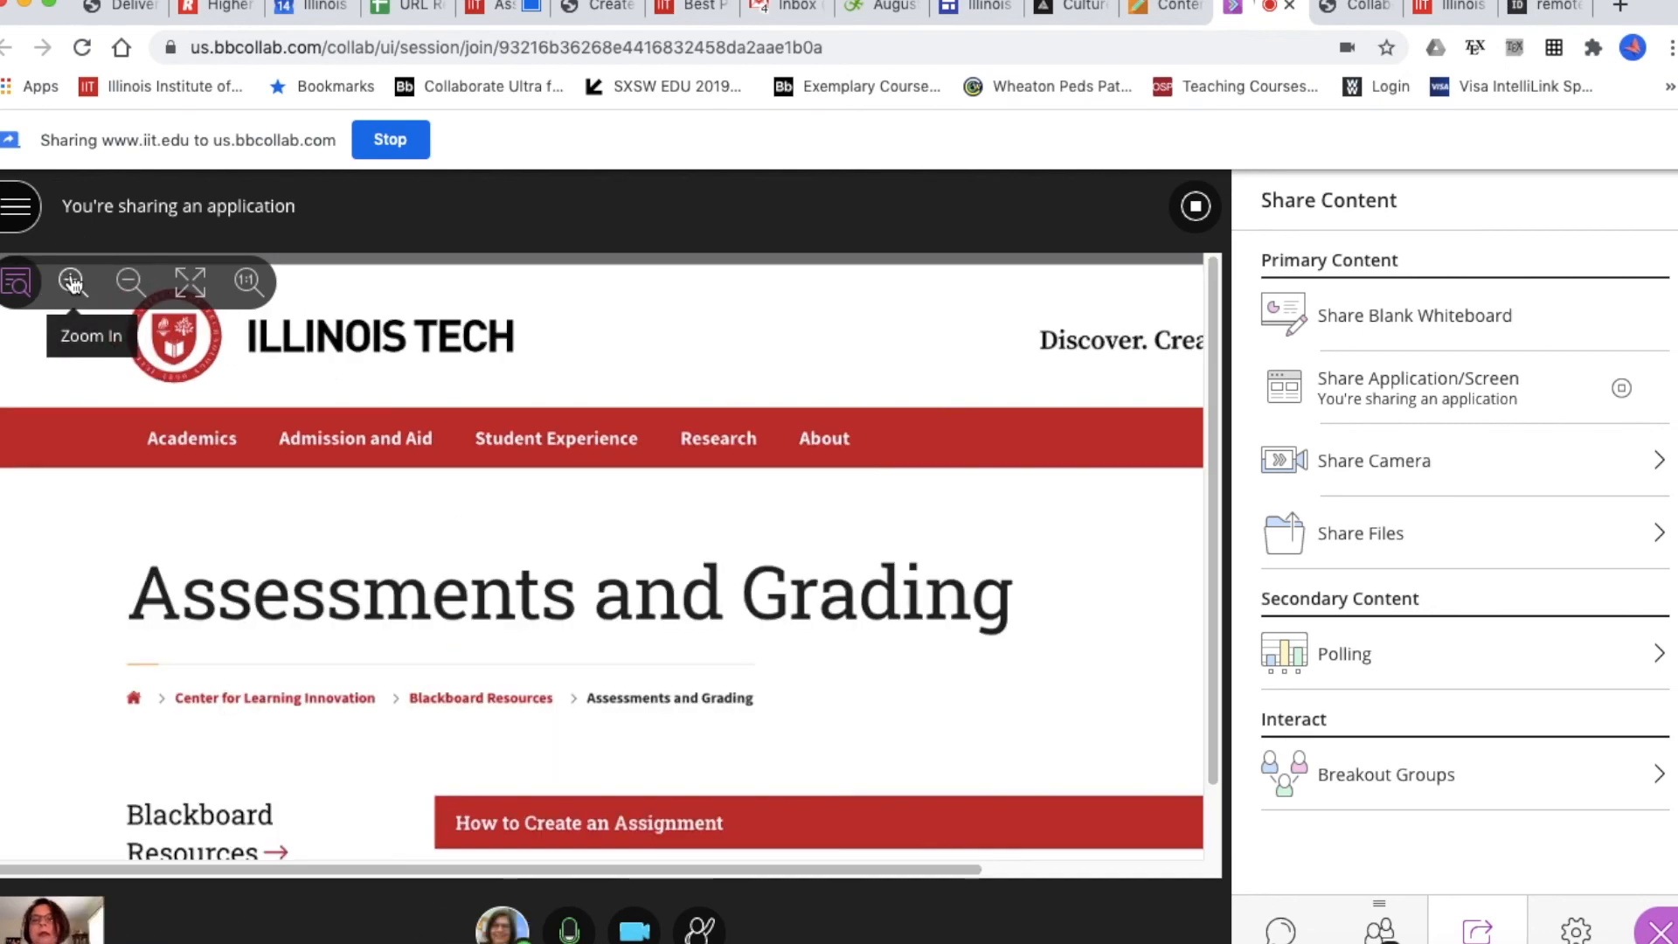
pyautogui.click(72, 281)
pyautogui.click(73, 282)
pyautogui.click(73, 281)
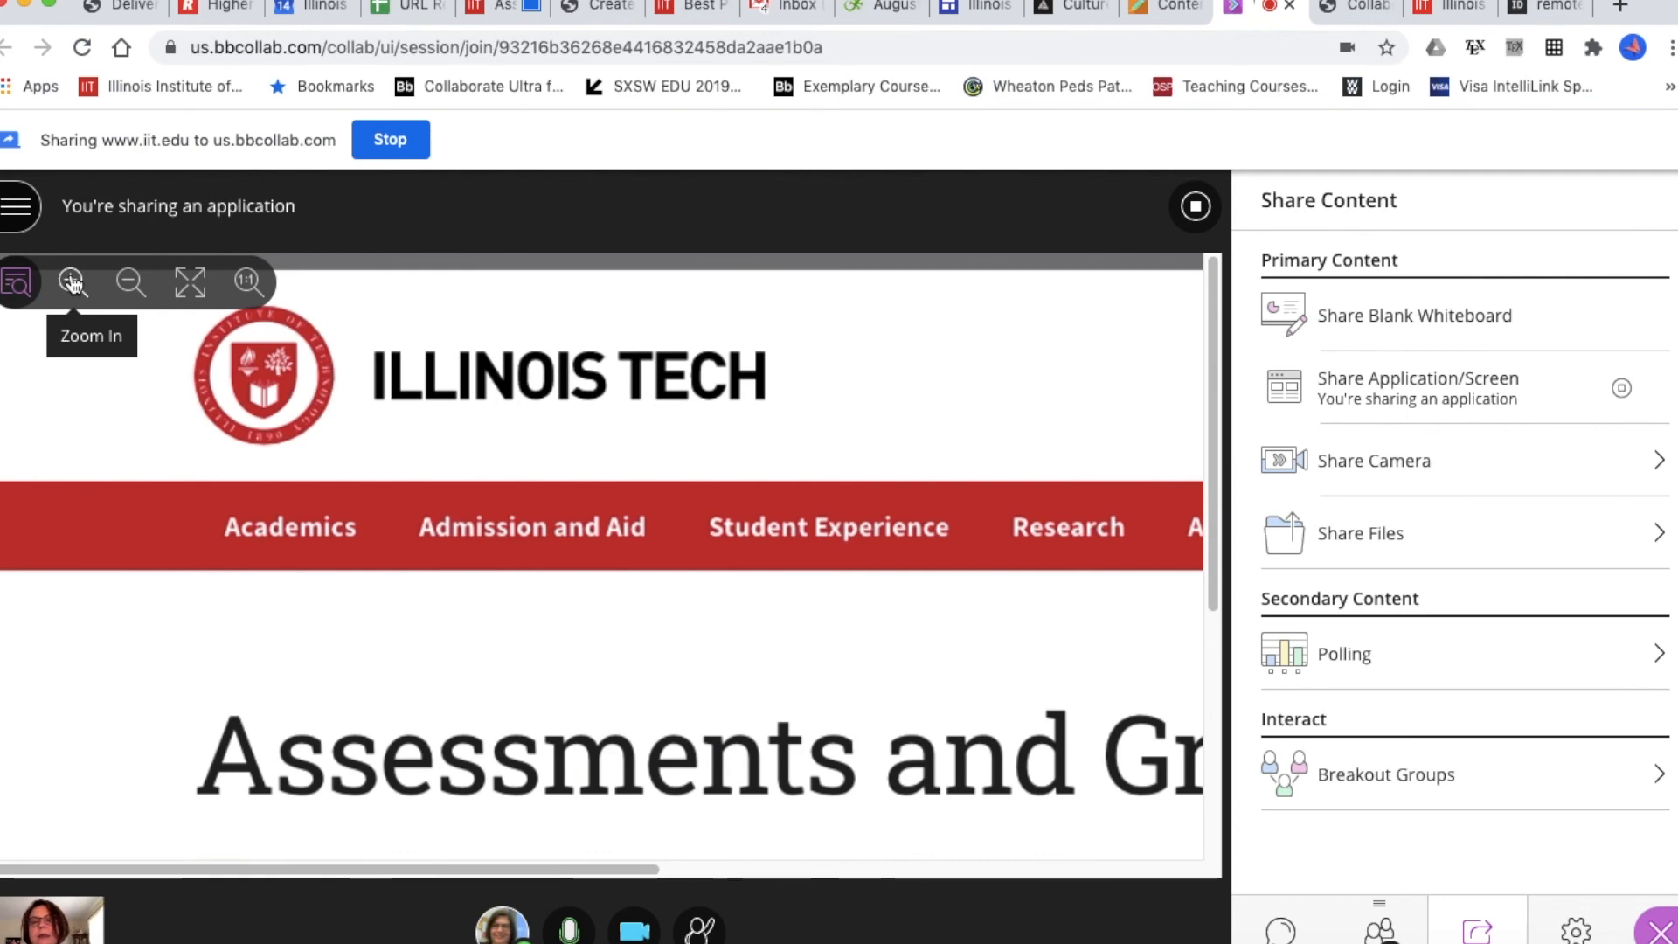
pyautogui.click(187, 289)
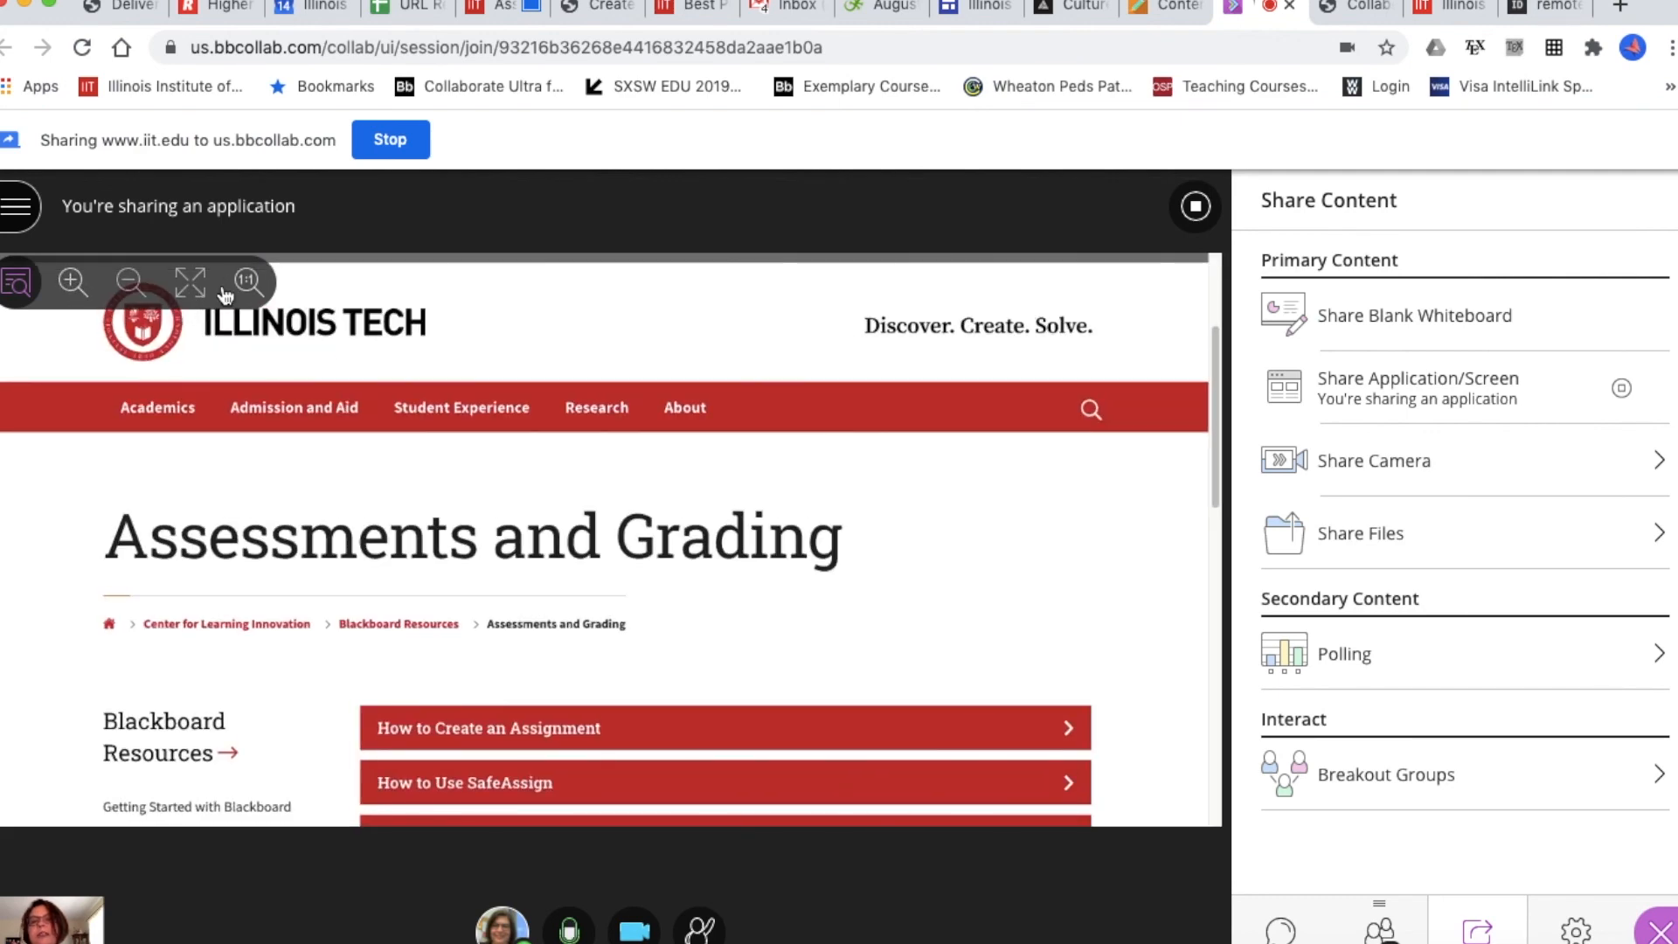
pyautogui.click(249, 280)
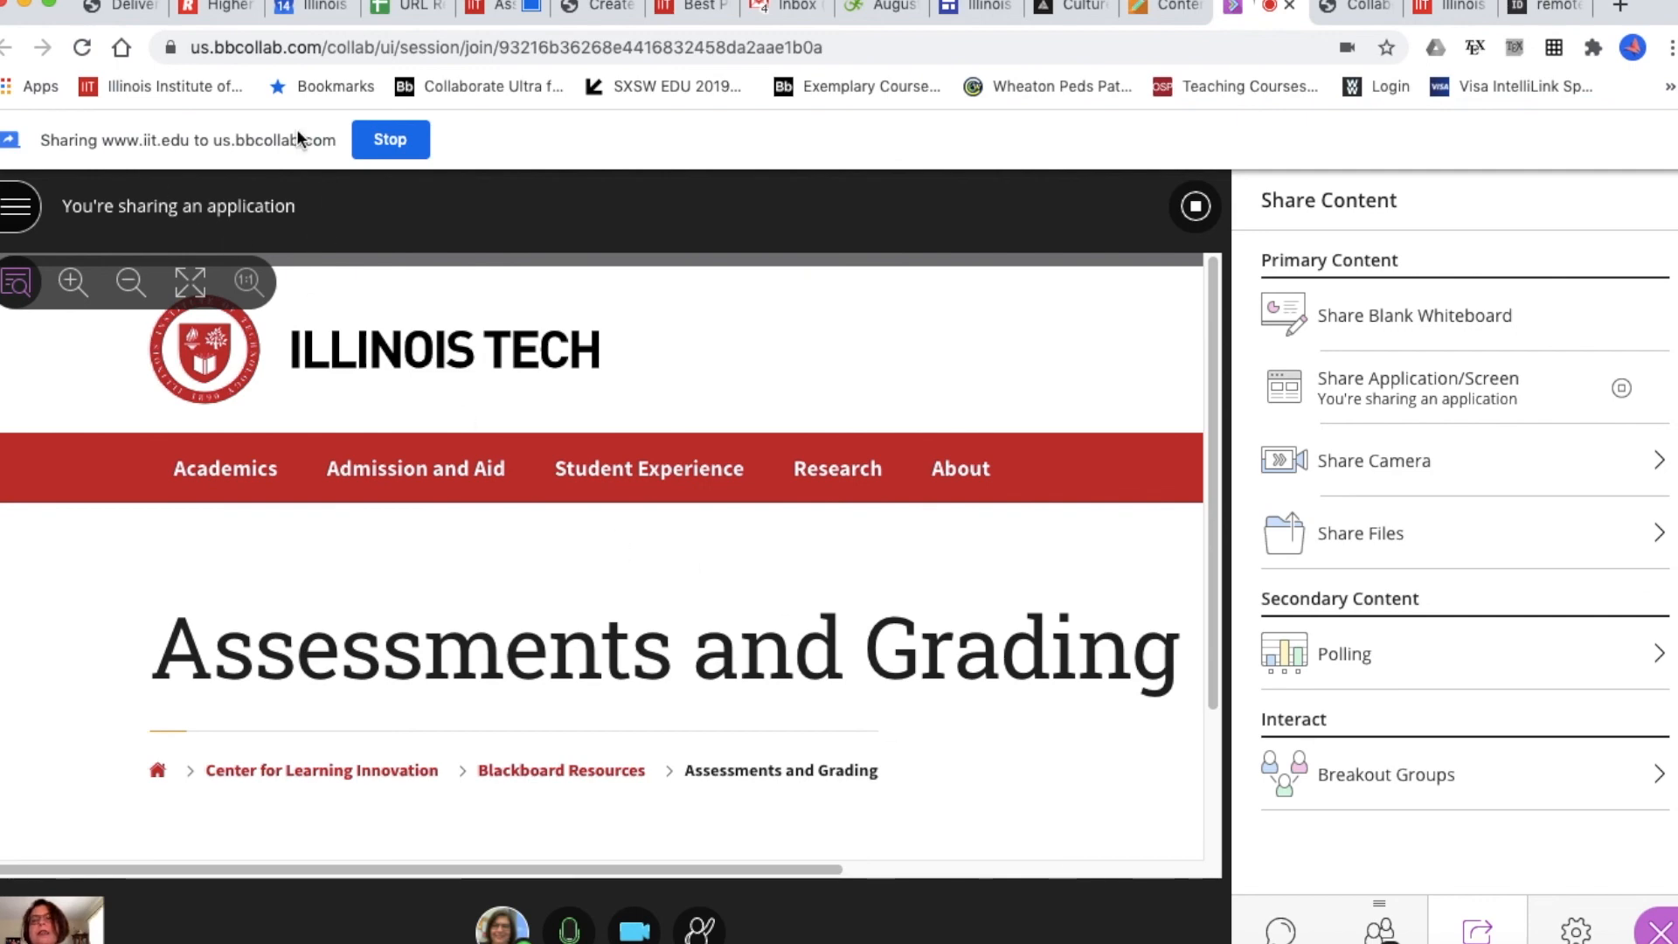
pyautogui.click(404, 143)
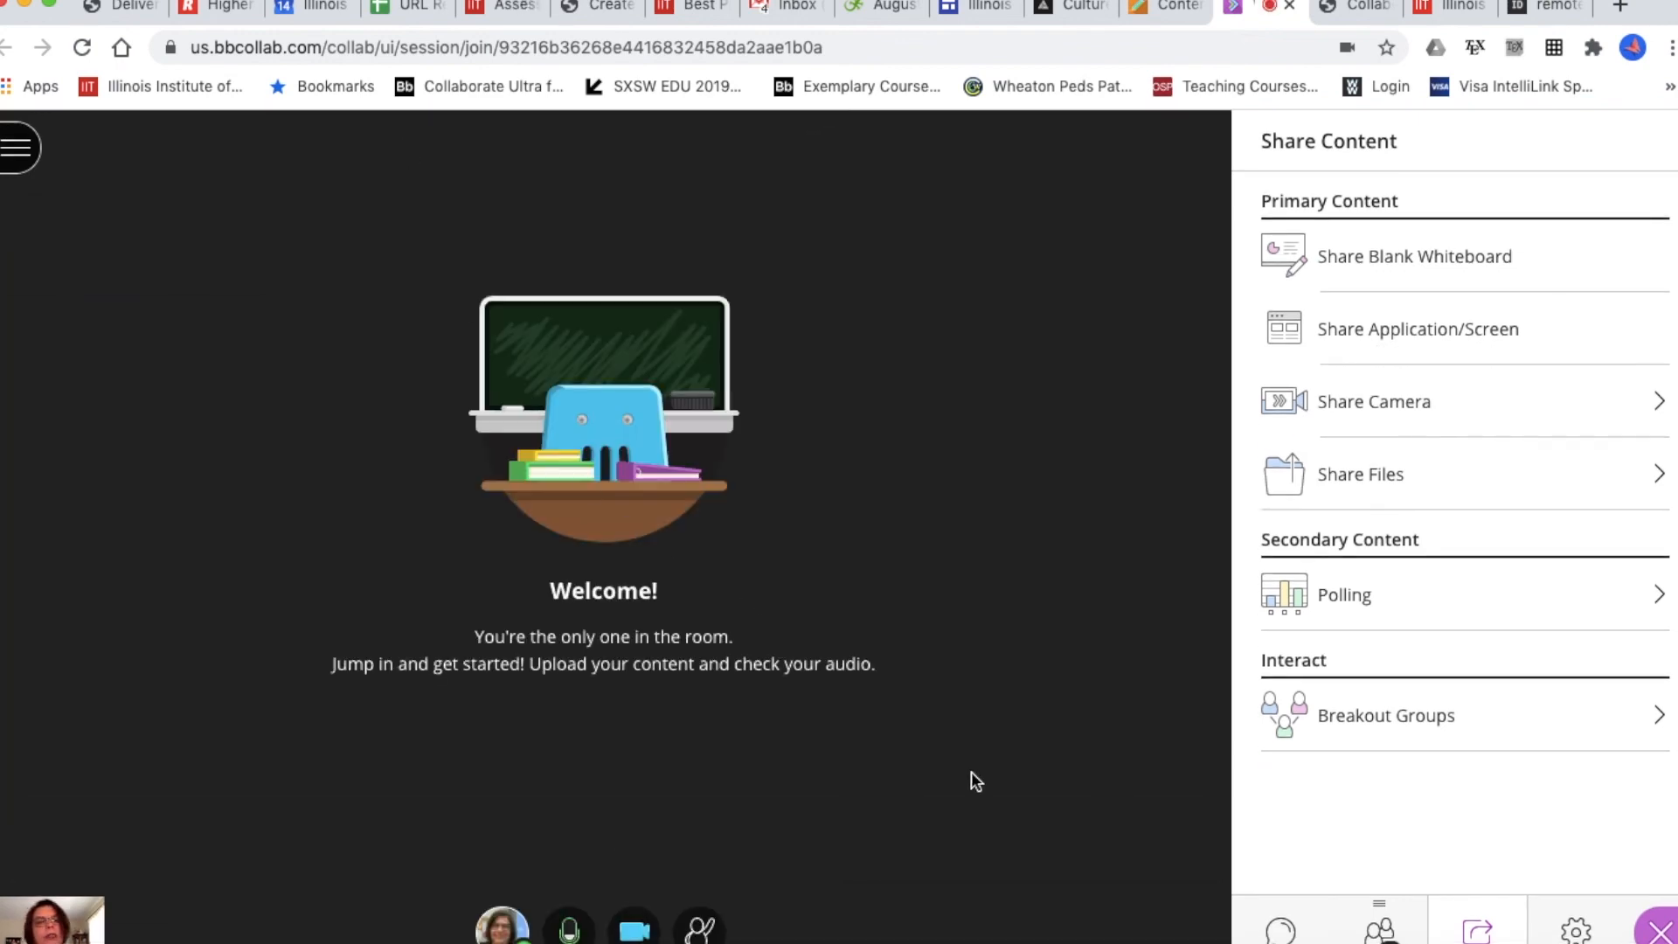
# - Share the FaceTime HD Camera as primary content in the presentation area
pyautogui.click(1407, 405)
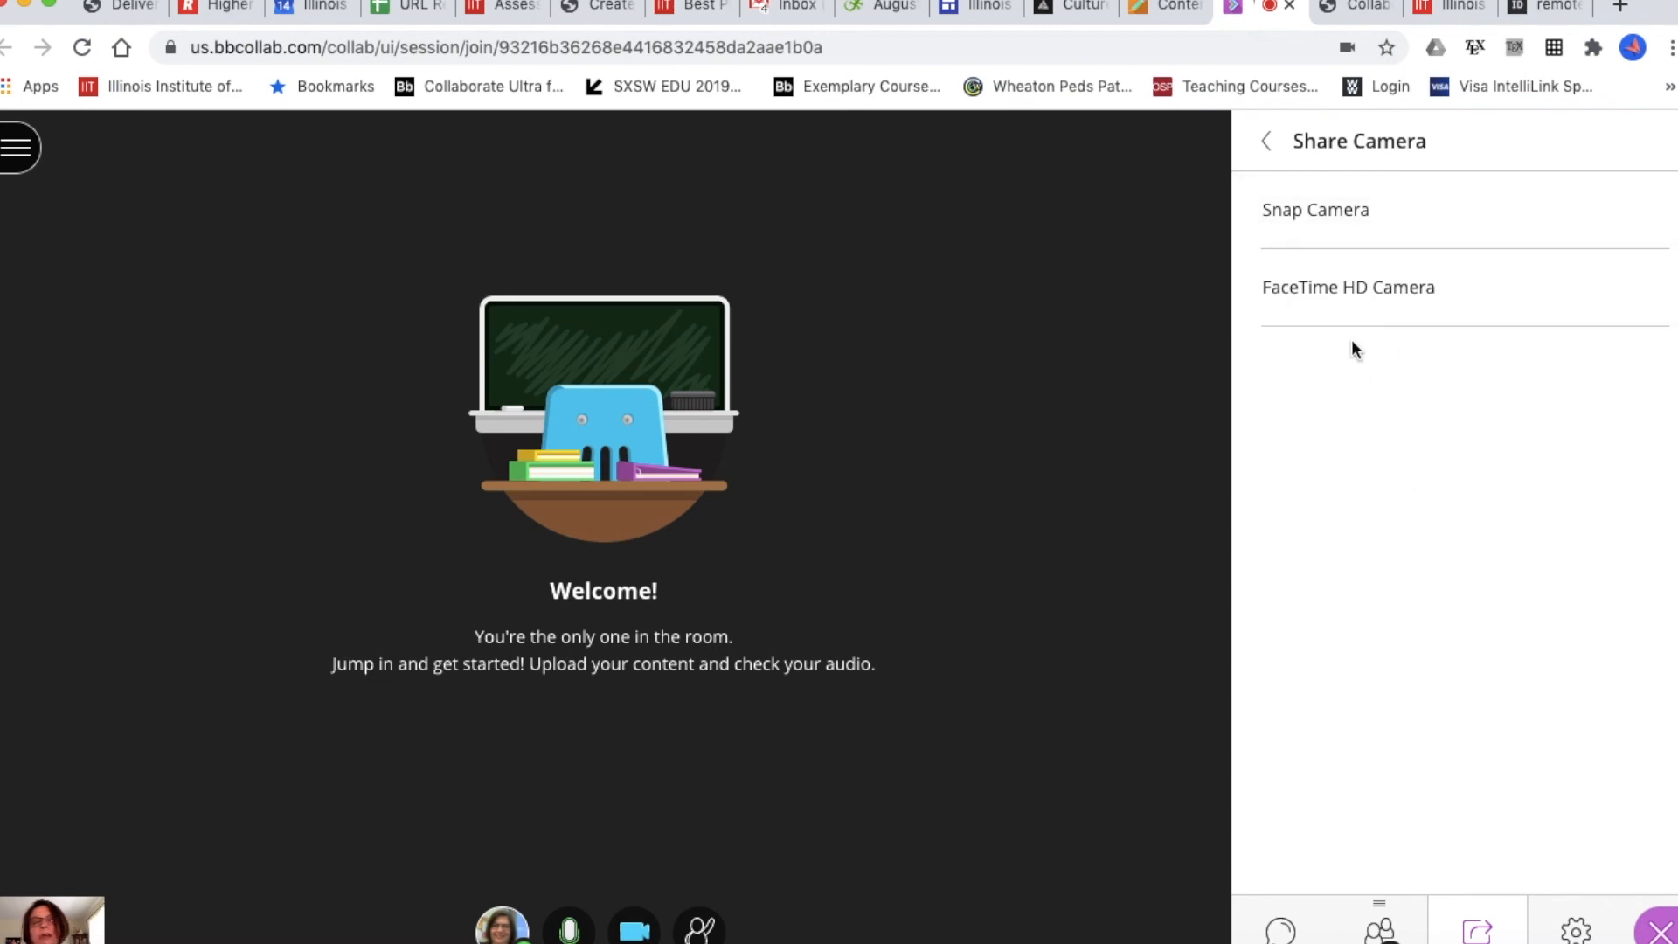
pyautogui.click(1335, 290)
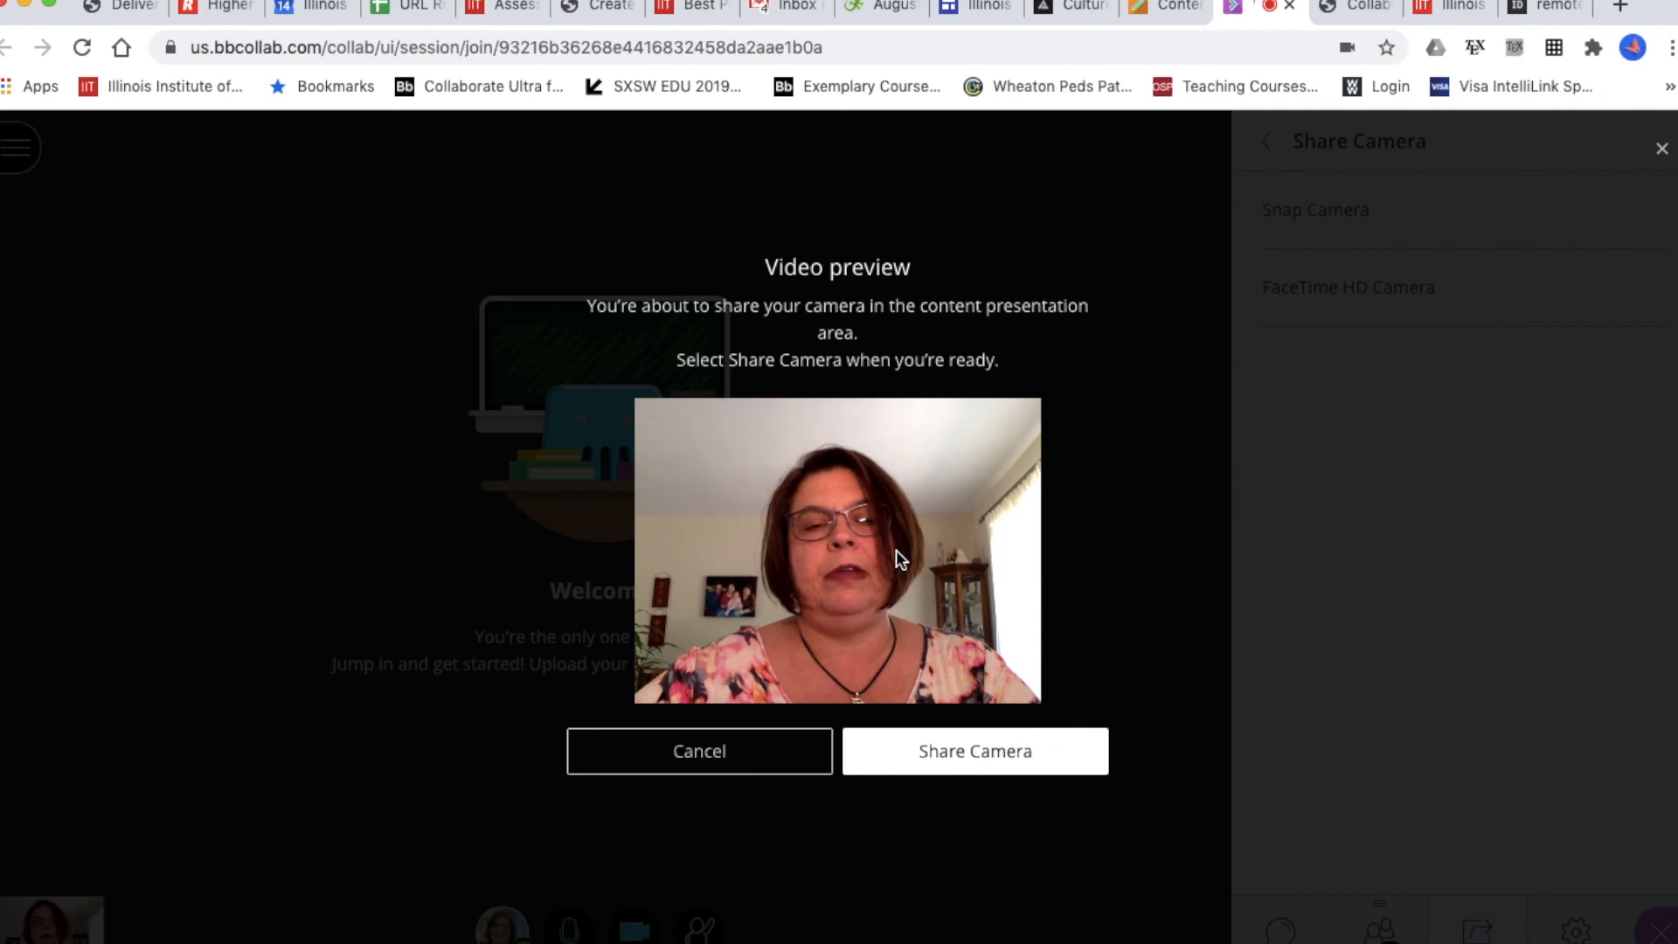
pyautogui.click(955, 756)
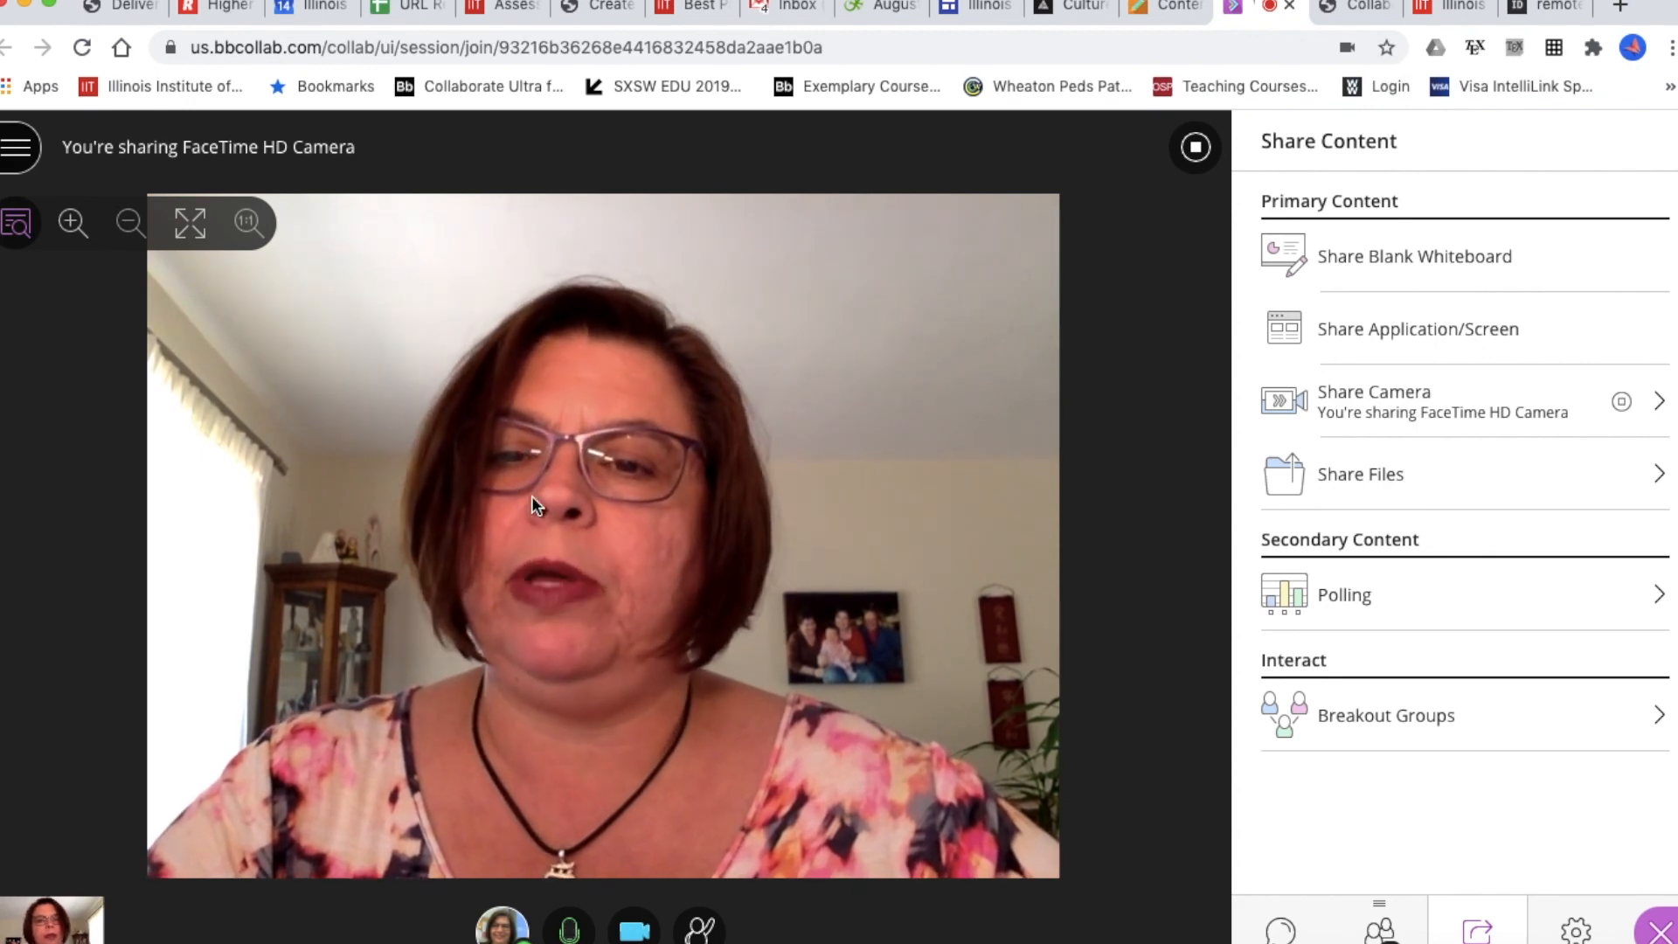
# - Upload CollaborateUltraWorkshop.lw.pptx from Downloads to the session's shared files
pyautogui.click(1347, 491)
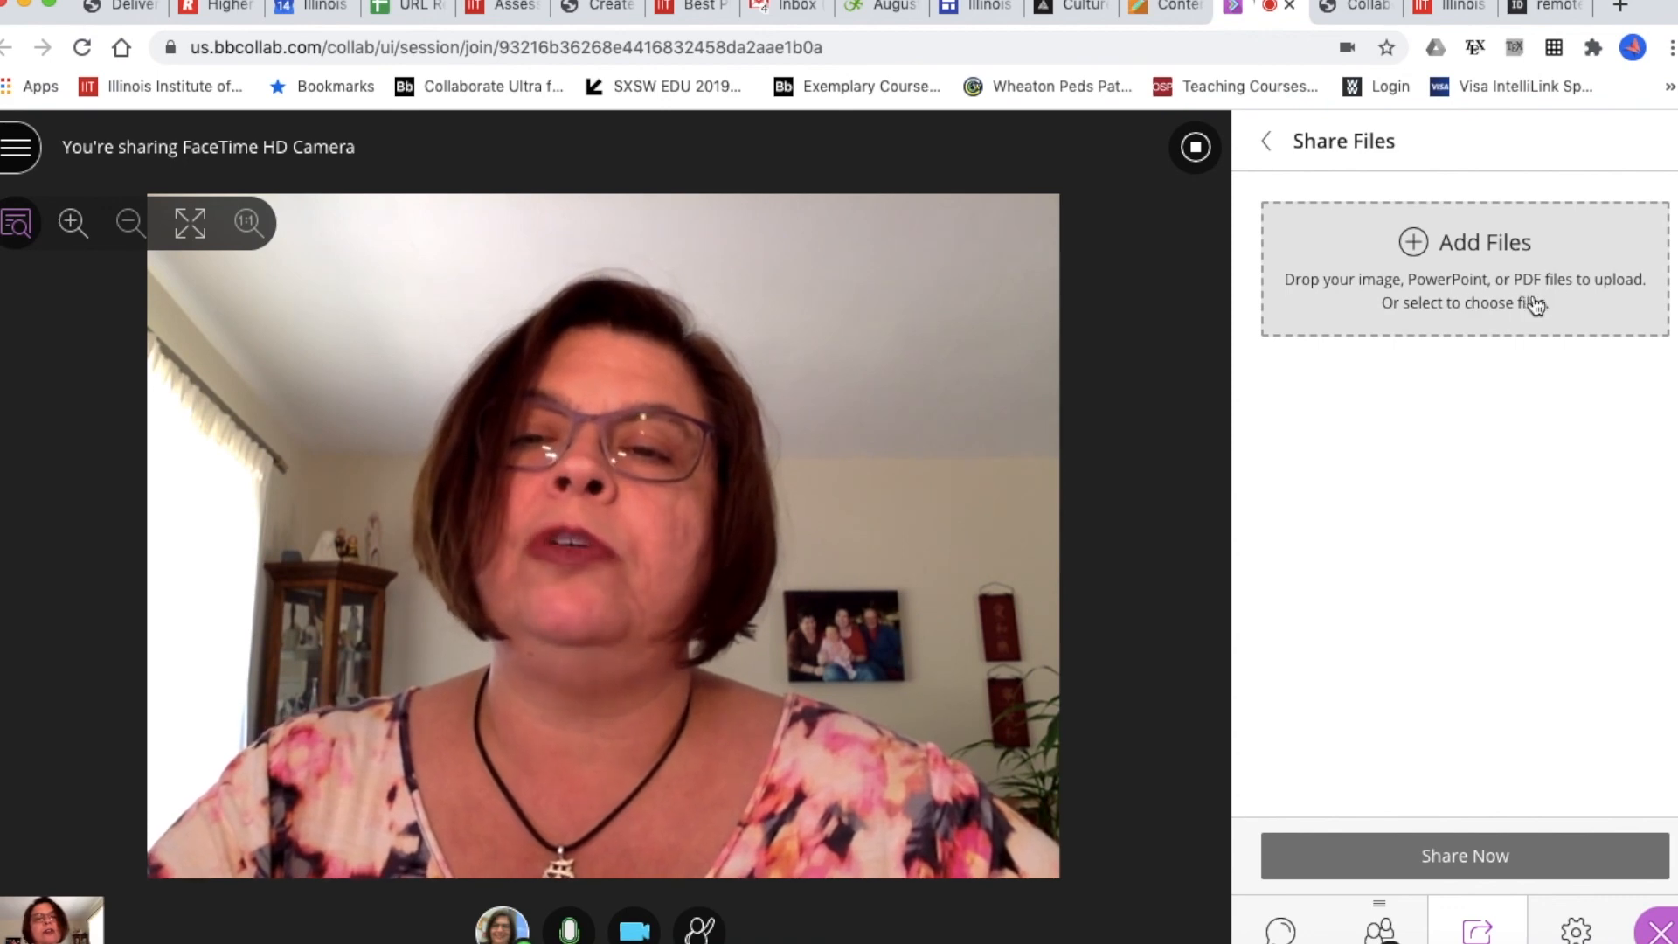
pyautogui.click(1414, 248)
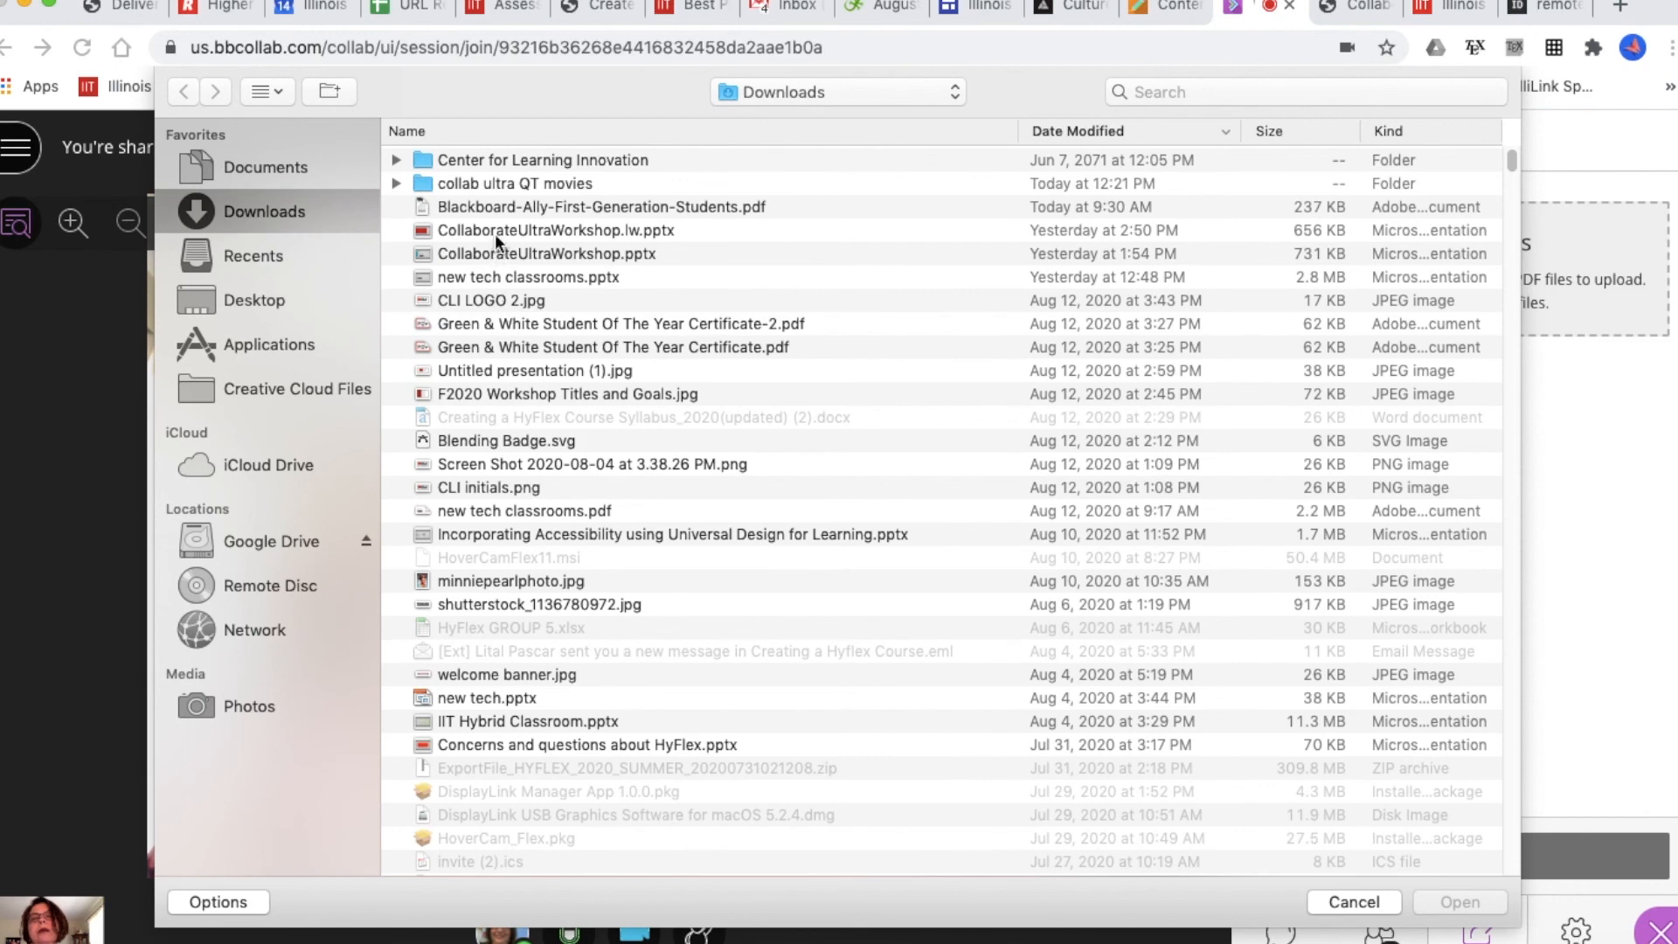
pyautogui.click(495, 232)
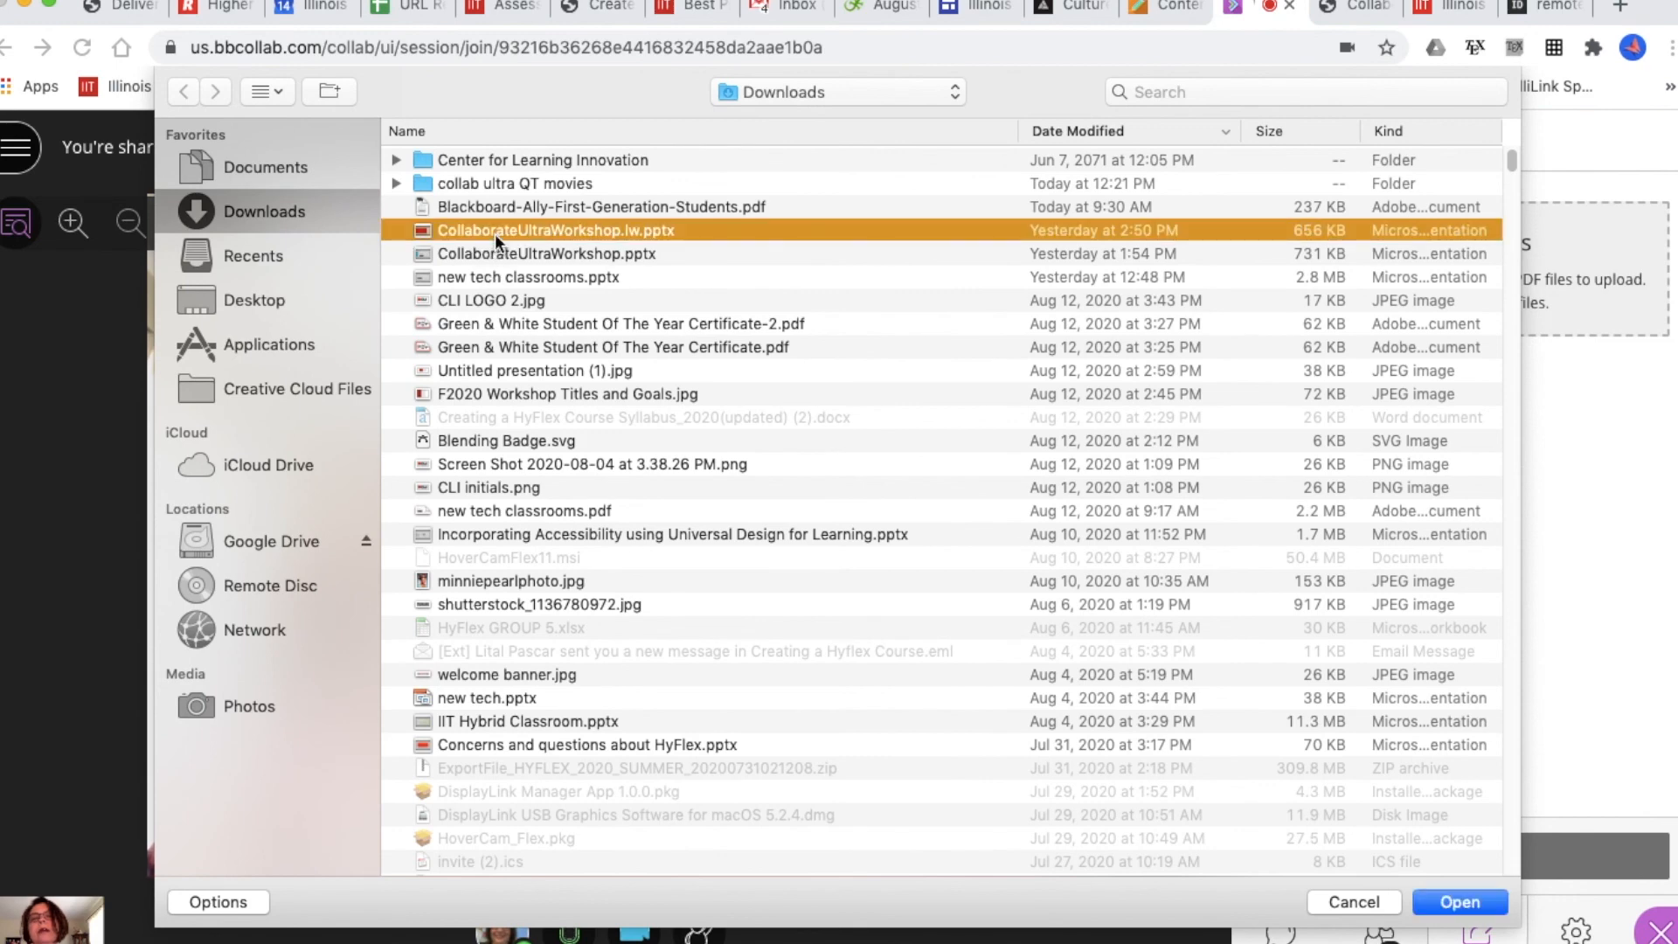
pyautogui.click(1450, 900)
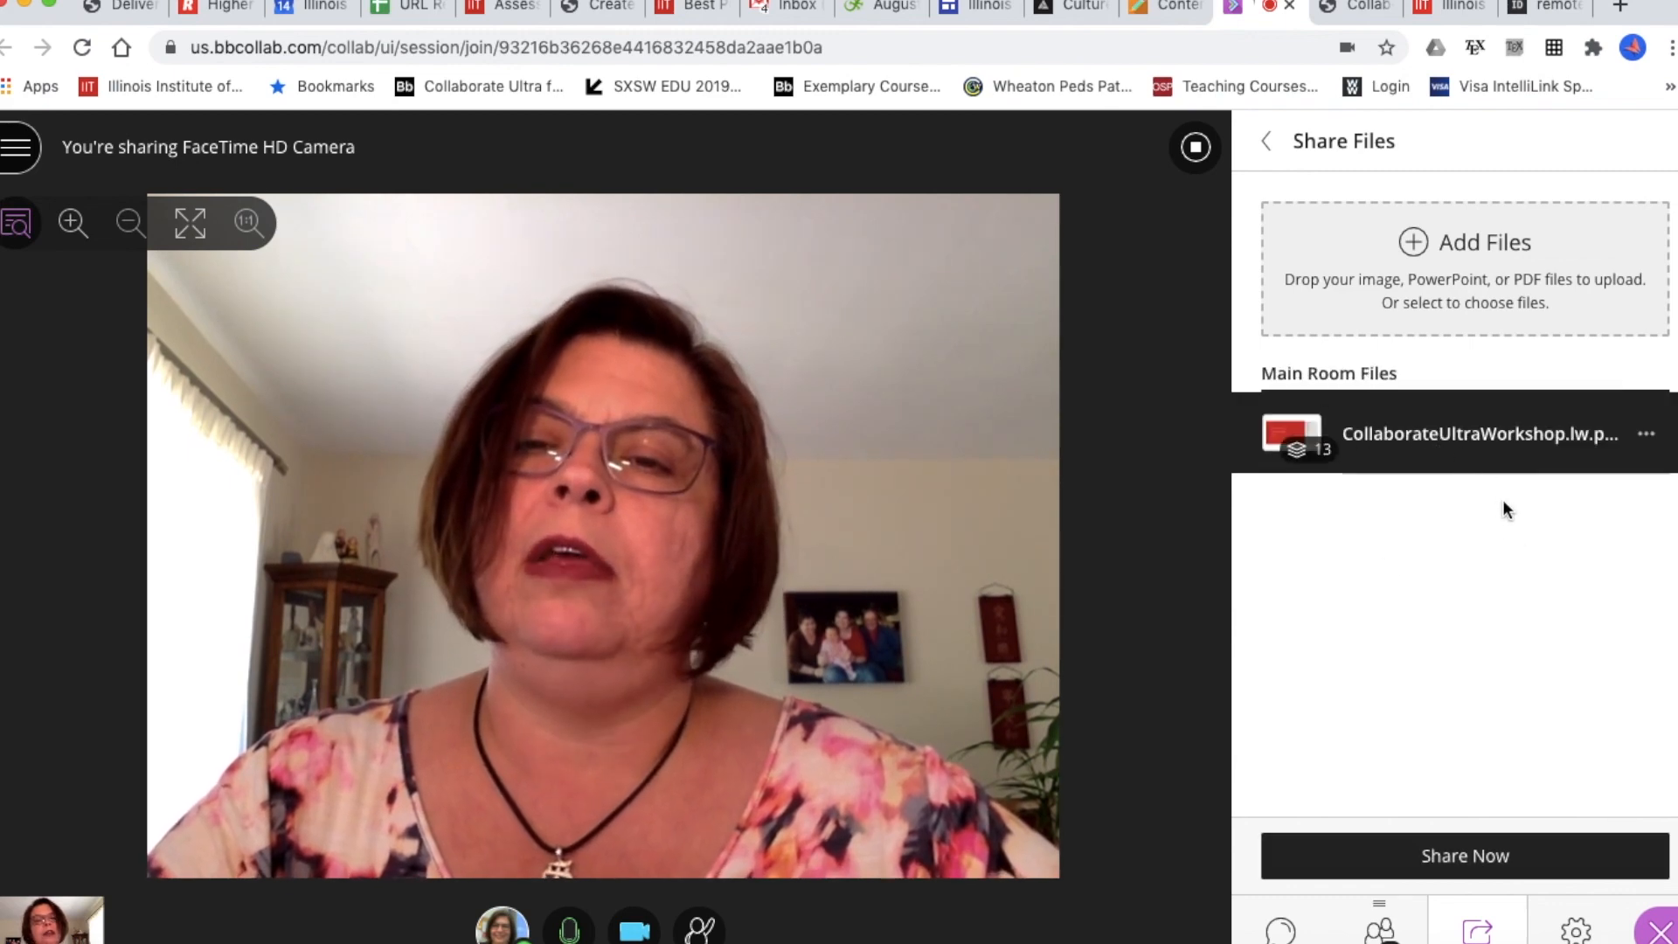
# - Share the uploaded presentation starting at slide 08, "Annotation Tools – try it!"
pyautogui.click(1509, 859)
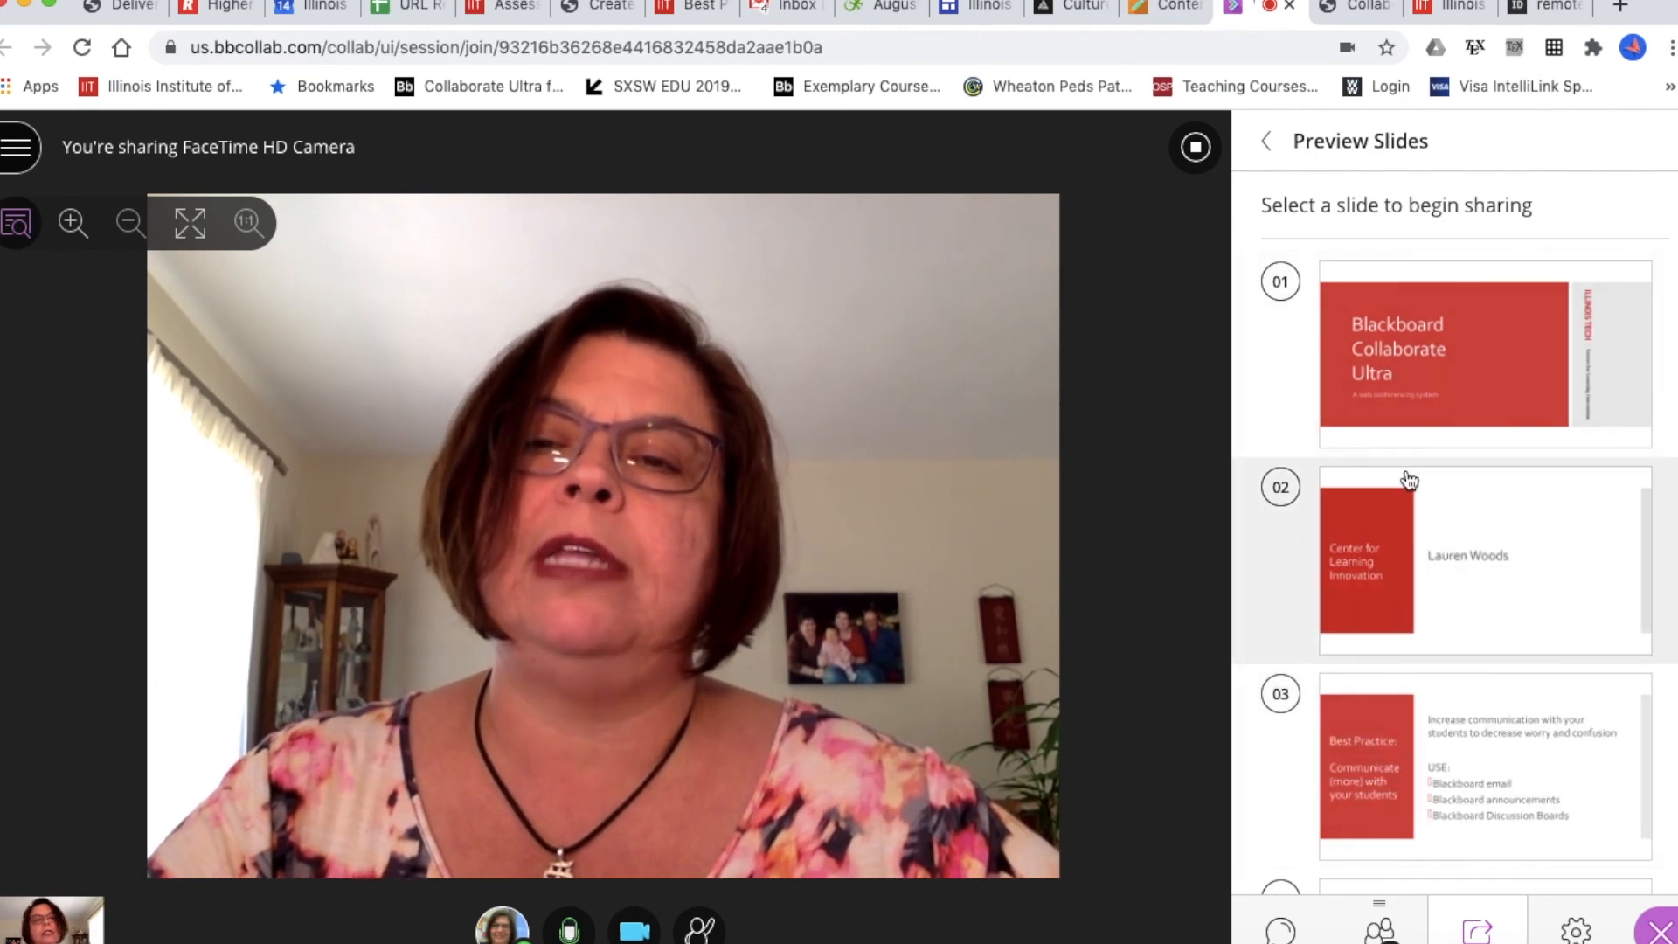
pyautogui.moveTo(1669, 374); pyautogui.dragTo(1669, 774)
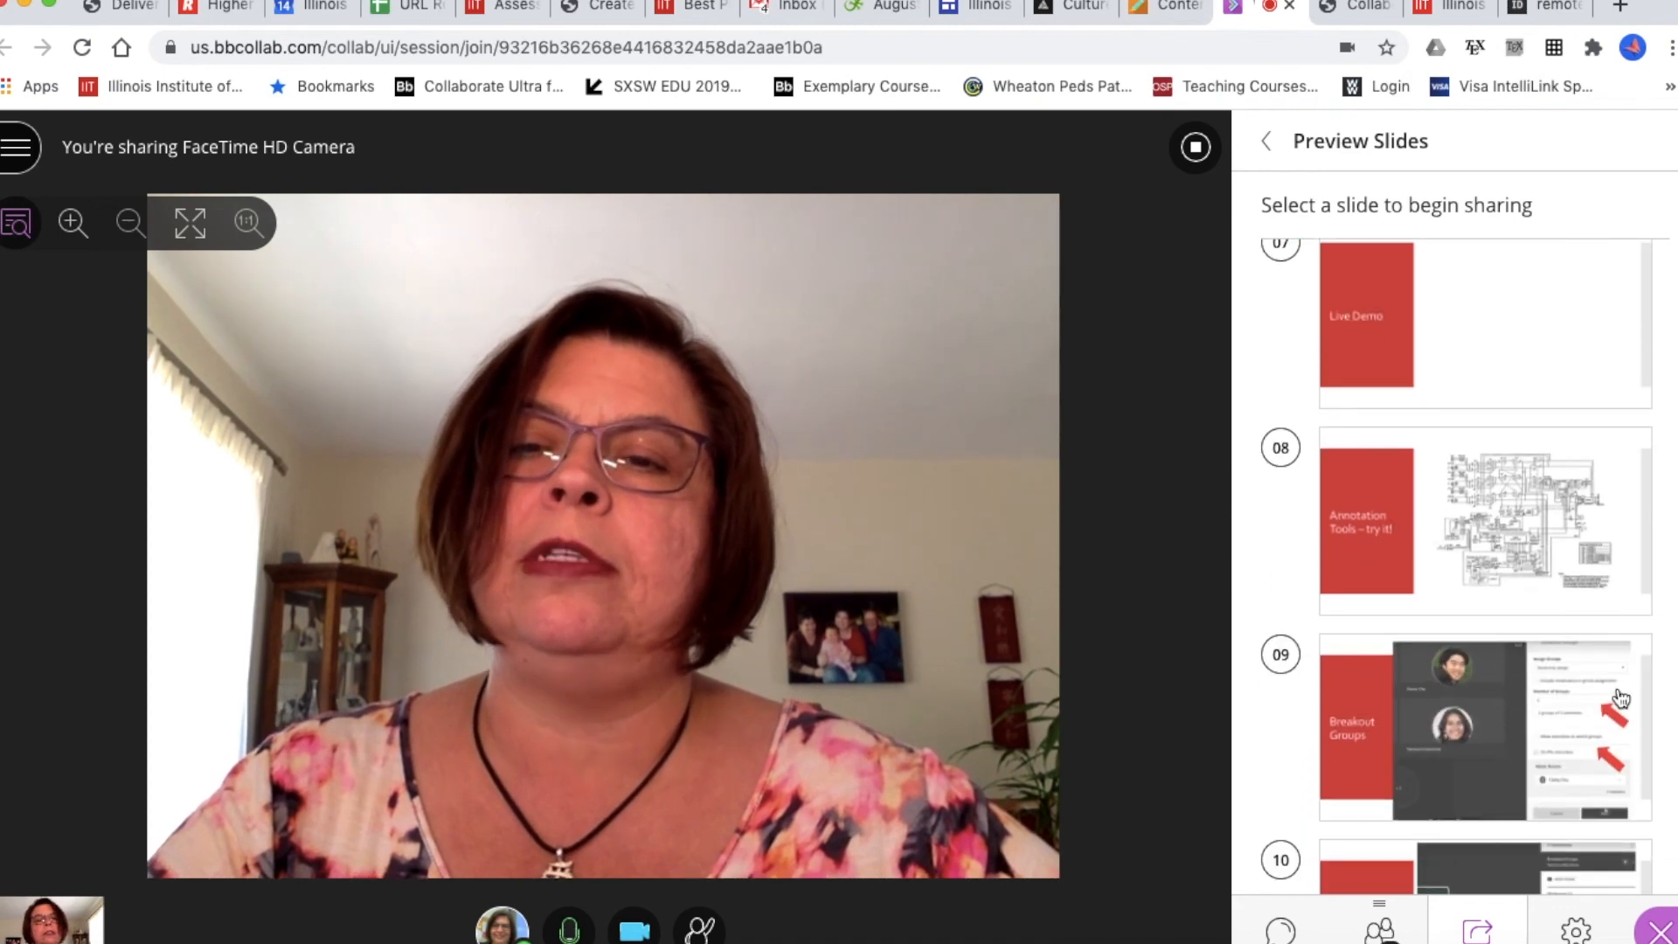
pyautogui.click(1427, 544)
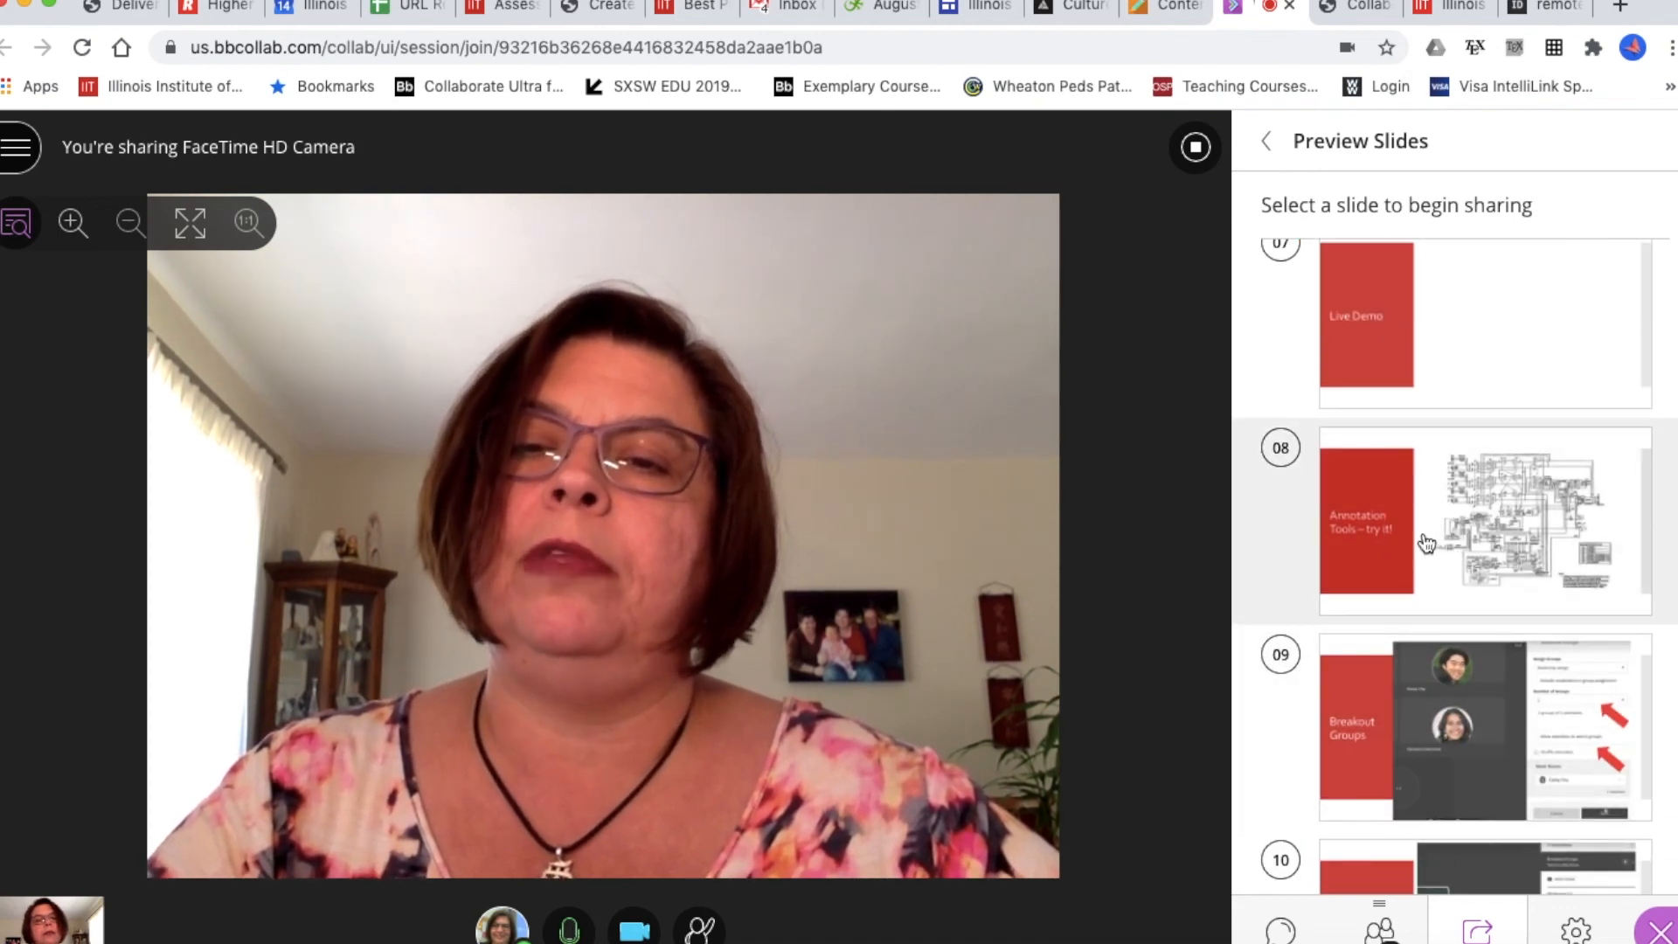